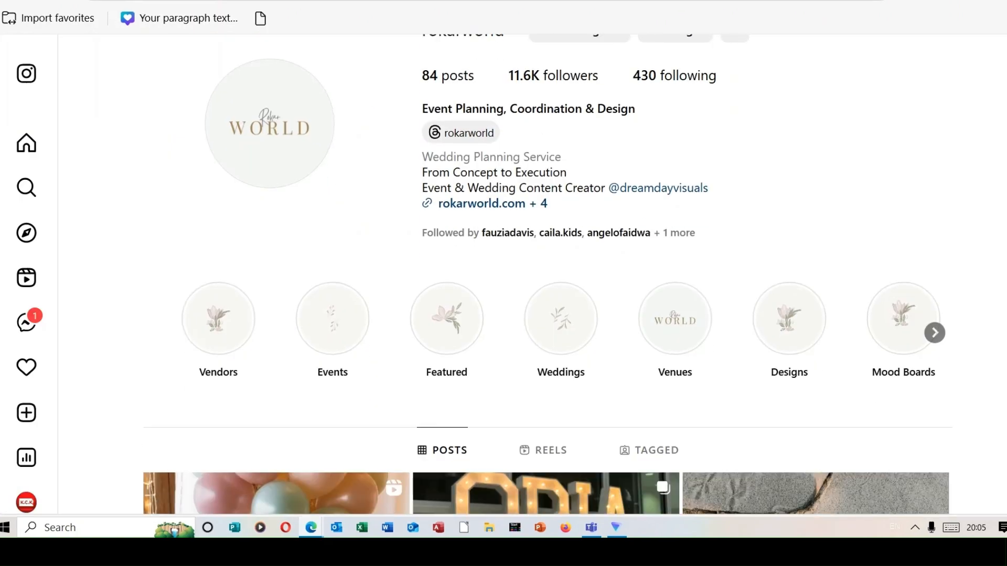
# Look through the Rokar World Instagram profile, YouTube channel and website services page.
pyautogui.scroll(-8, 503, 273)
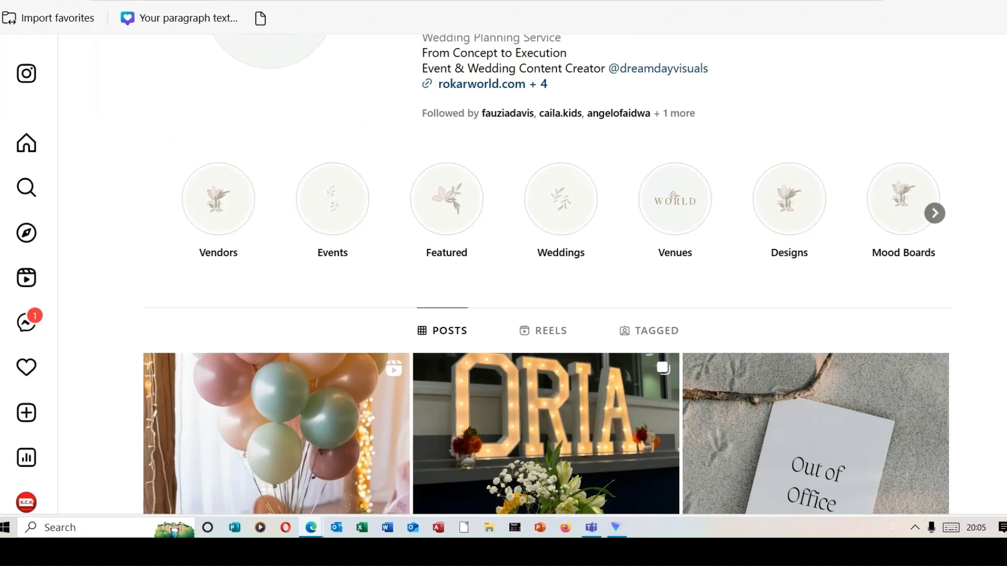
pyautogui.scroll(-3, 546, 273)
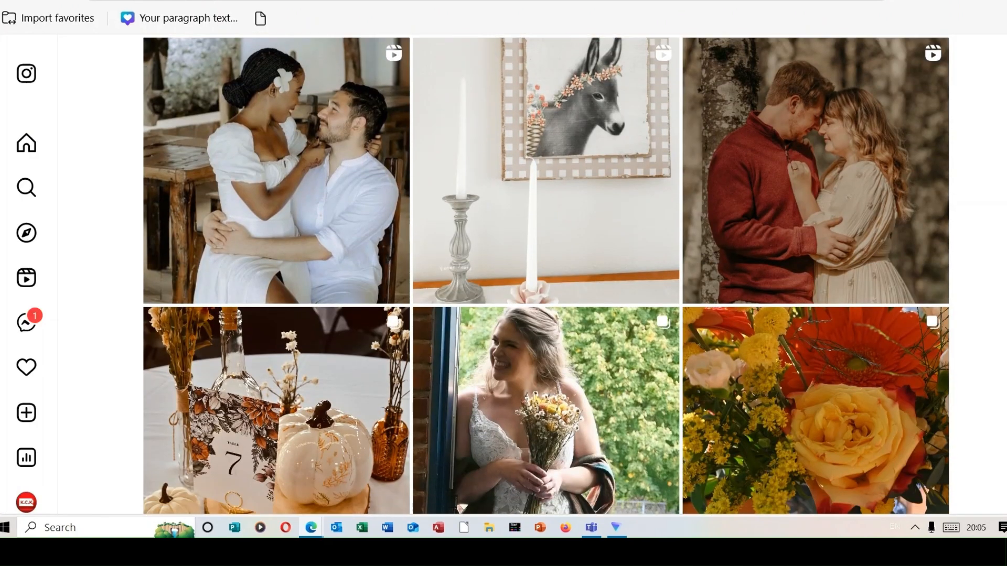
pyautogui.scroll(-2, 546, 272)
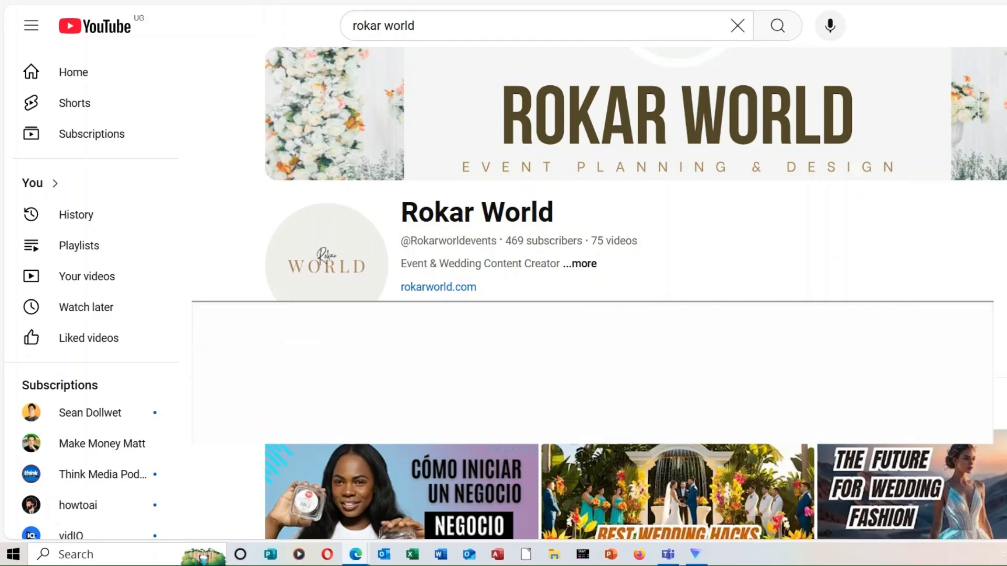
pyautogui.scroll(-1, 635, 294)
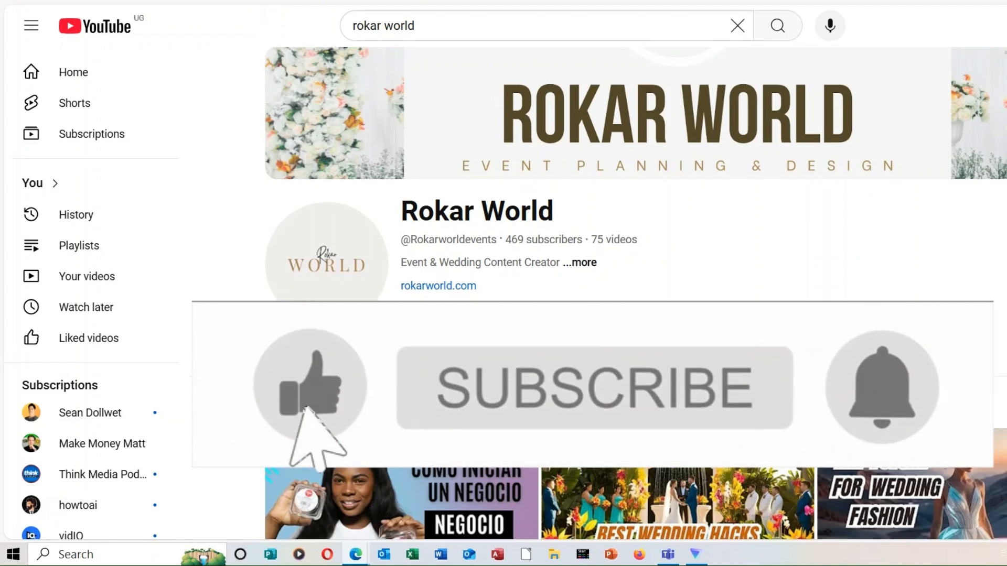
pyautogui.scroll(-3, 600, 293)
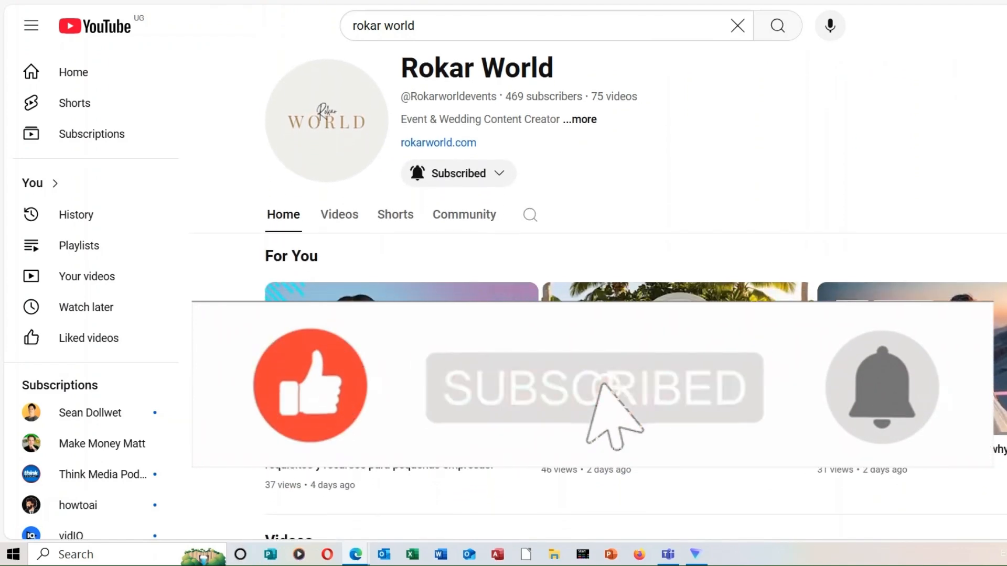
pyautogui.scroll(-3, 600, 293)
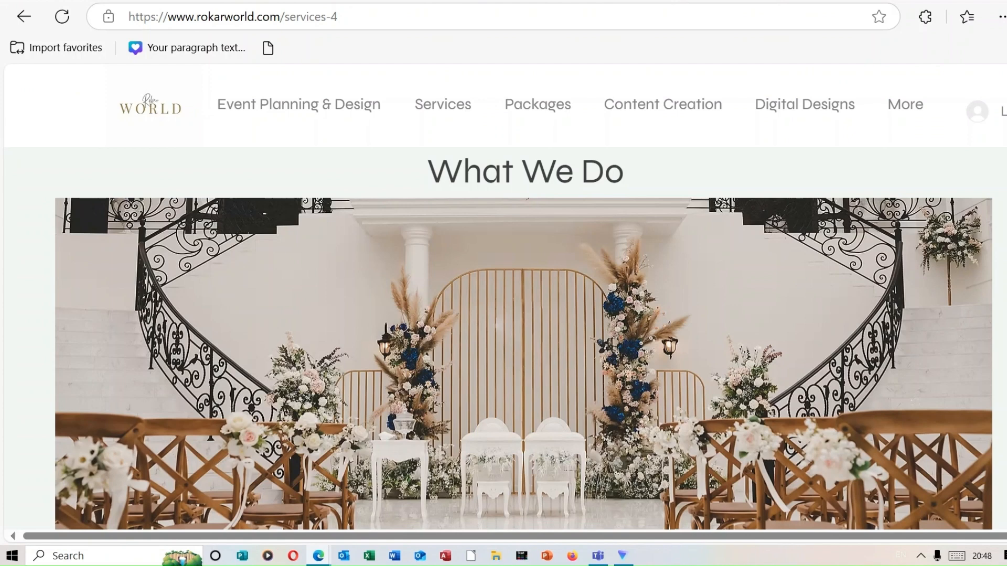
pyautogui.scroll(-9, 524, 293)
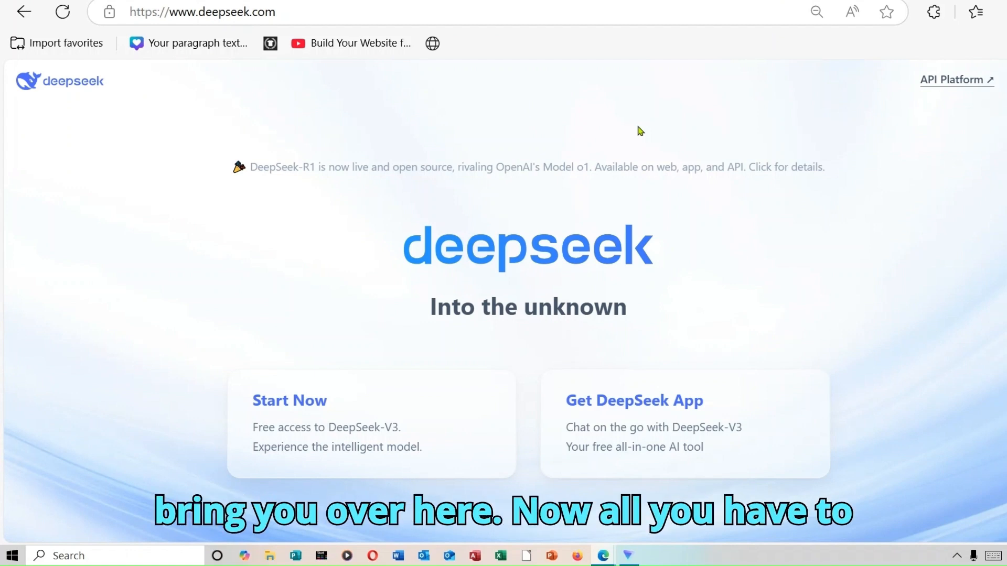
# Open the DeepSeek chat and send "Generate for me 10 evergreen profitable ebook ideas that teach or help a reader to solve a certain task.".
pyautogui.click(392, 412)
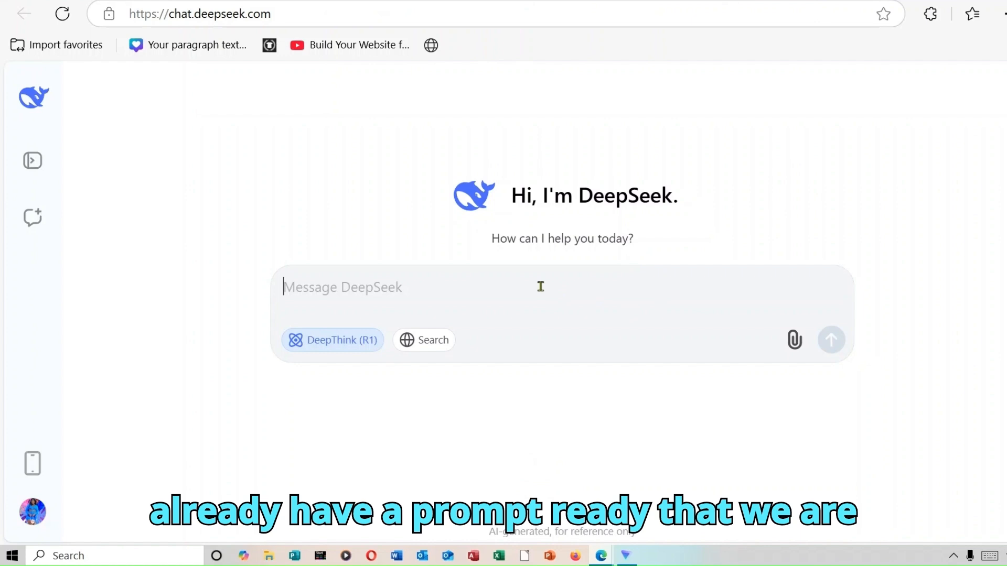
pyautogui.rightClick(449, 299)
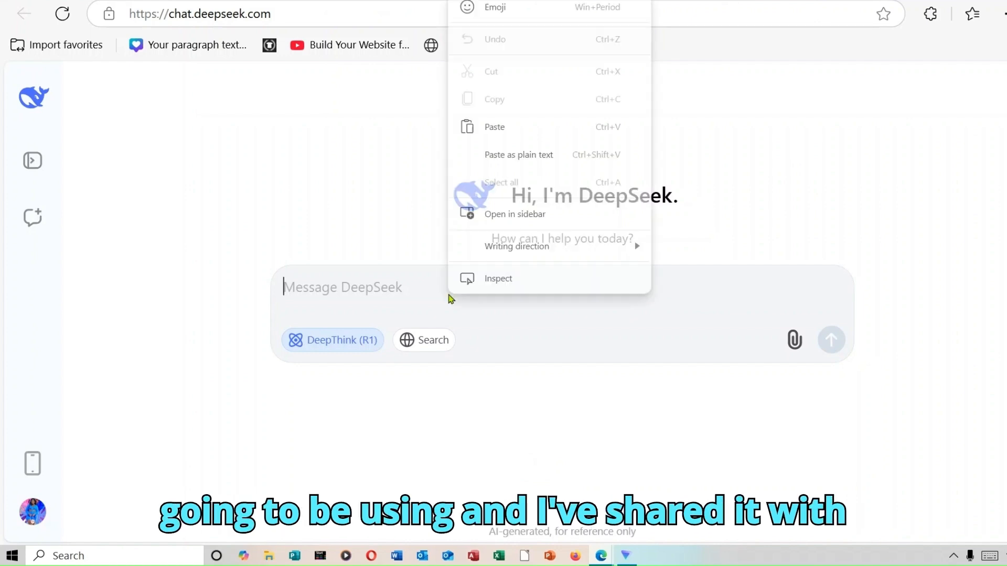
pyautogui.click(503, 137)
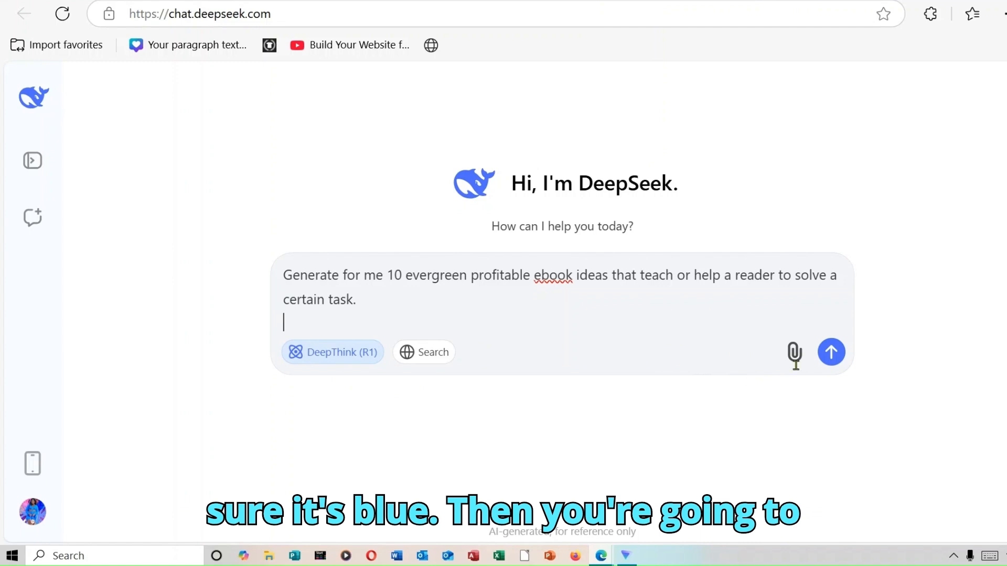
pyautogui.click(835, 354)
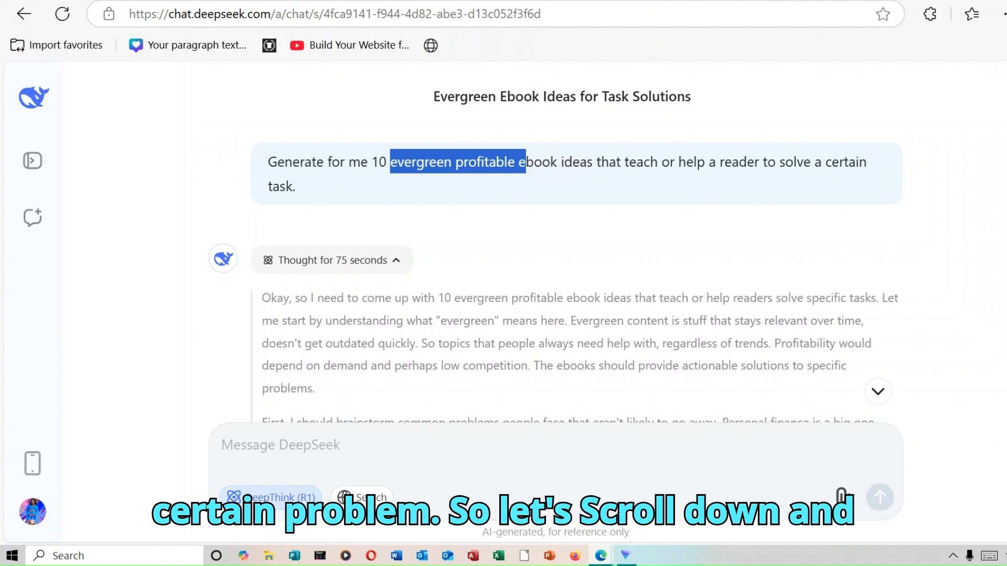
# Review the generated list of ten ebook ideas with their titles, purposes and content angles, returning to the productivity idea.
pyautogui.scroll(-15, 581, 266)
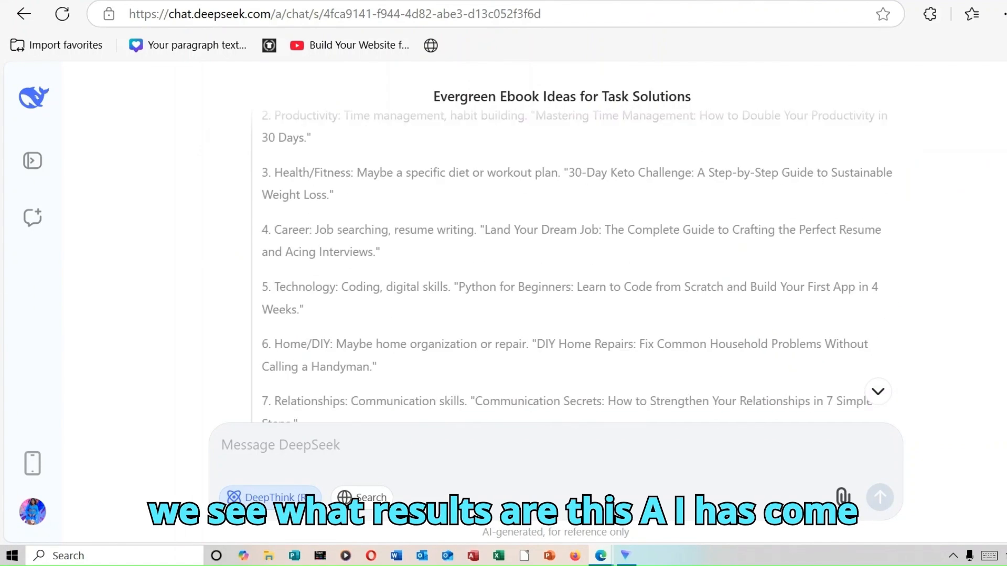
pyautogui.scroll(-15, 580, 266)
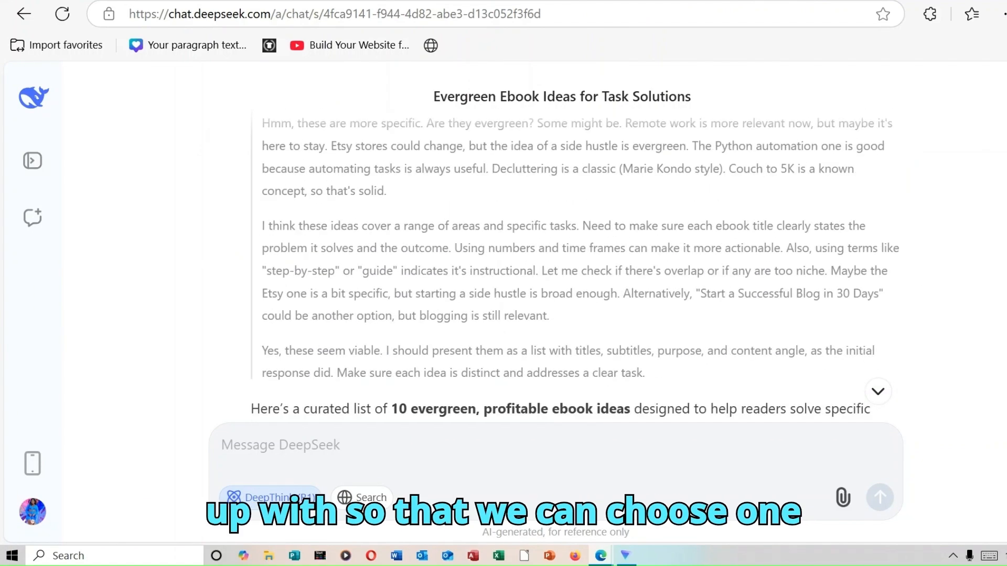
pyautogui.scroll(1, 577, 265)
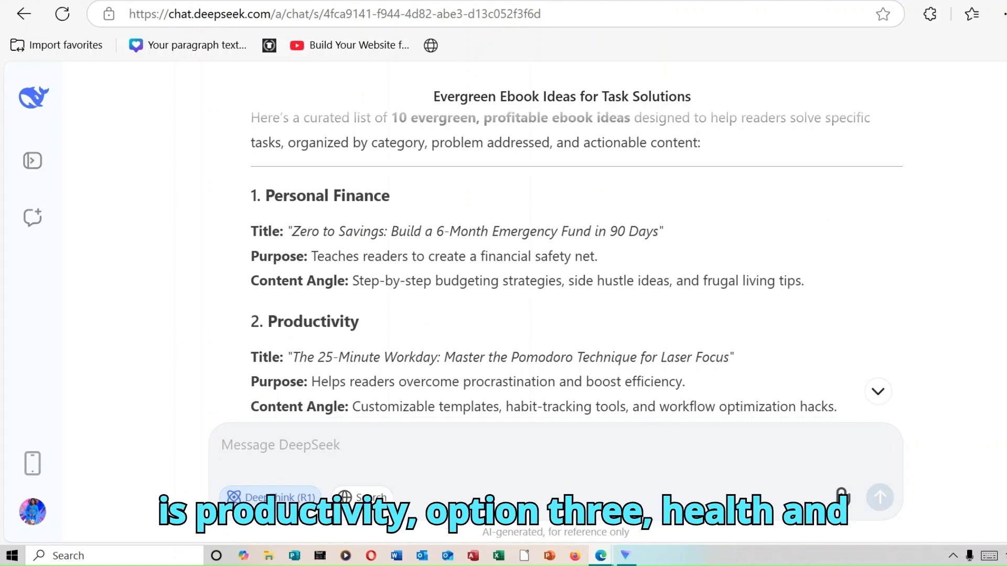
pyautogui.scroll(-5, 559, 263)
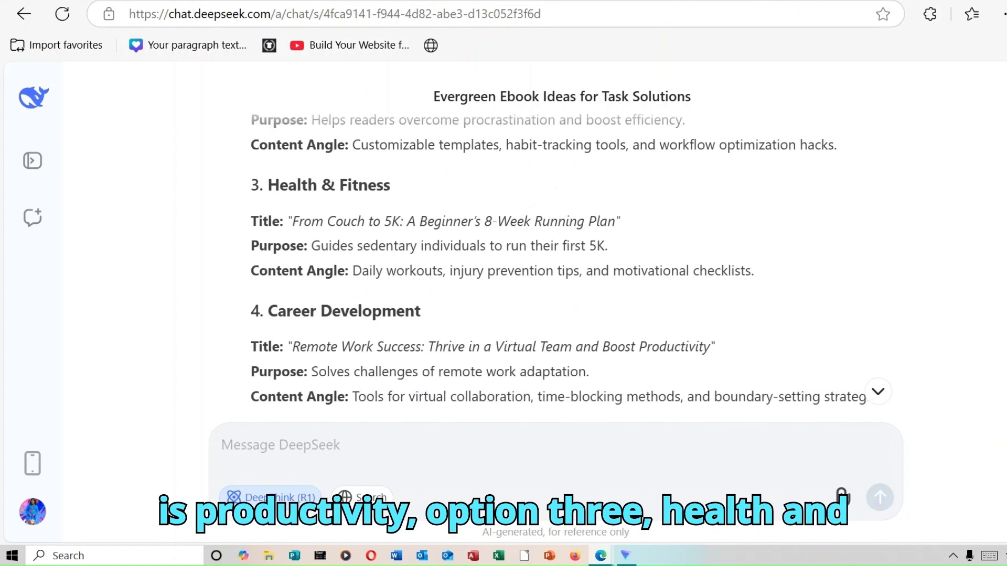
pyautogui.scroll(-1, 559, 262)
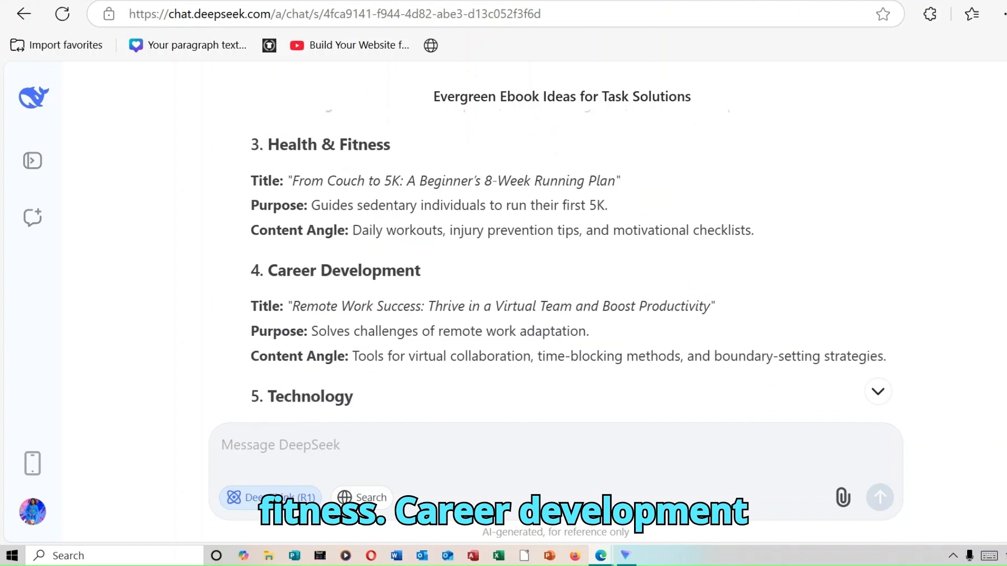
pyautogui.scroll(-1, 559, 262)
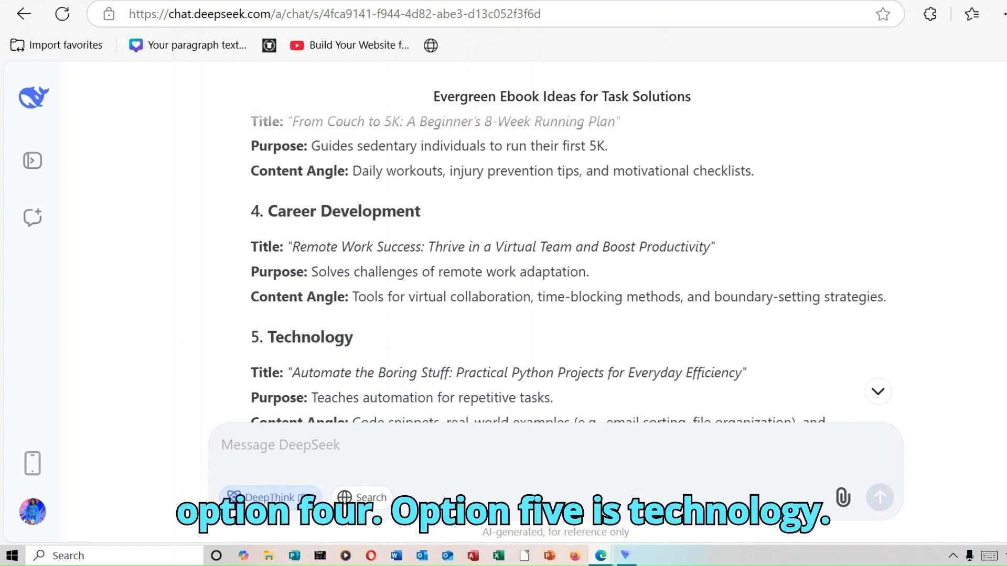
pyautogui.scroll(-4, 559, 262)
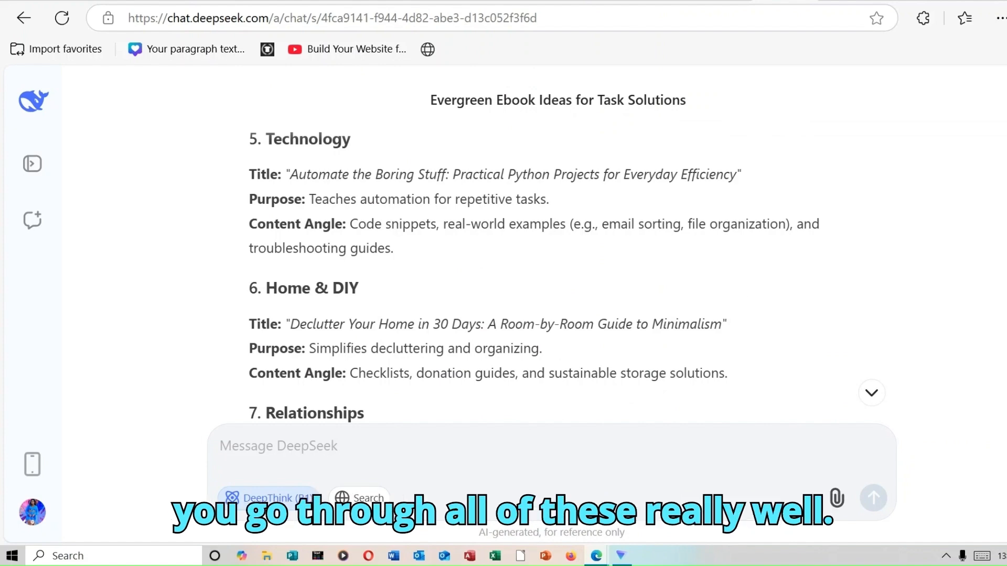
pyautogui.scroll(-7, 540, 251)
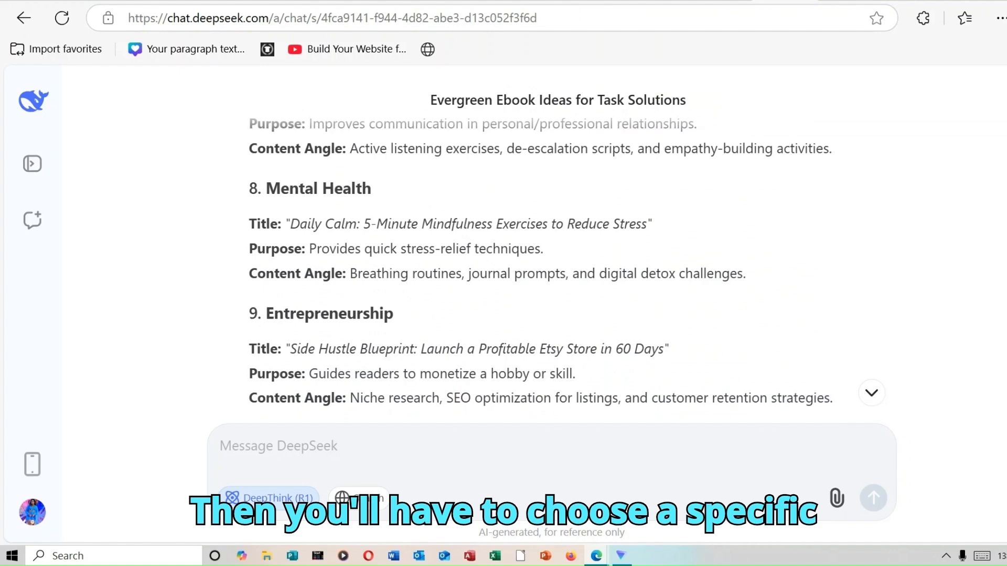
pyautogui.scroll(-4, 559, 262)
pyautogui.scroll(-3, 572, 271)
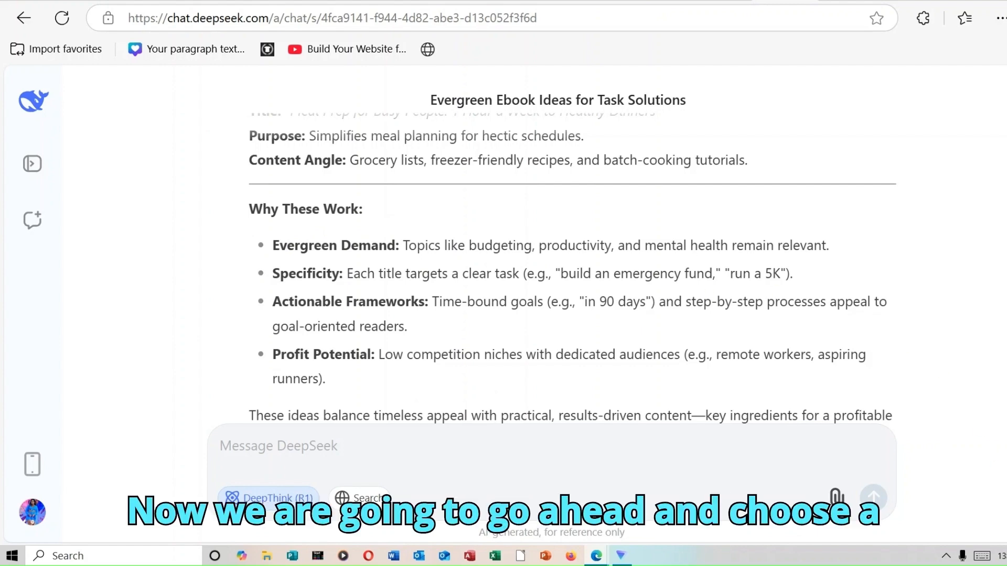
pyautogui.scroll(15, 294, 225)
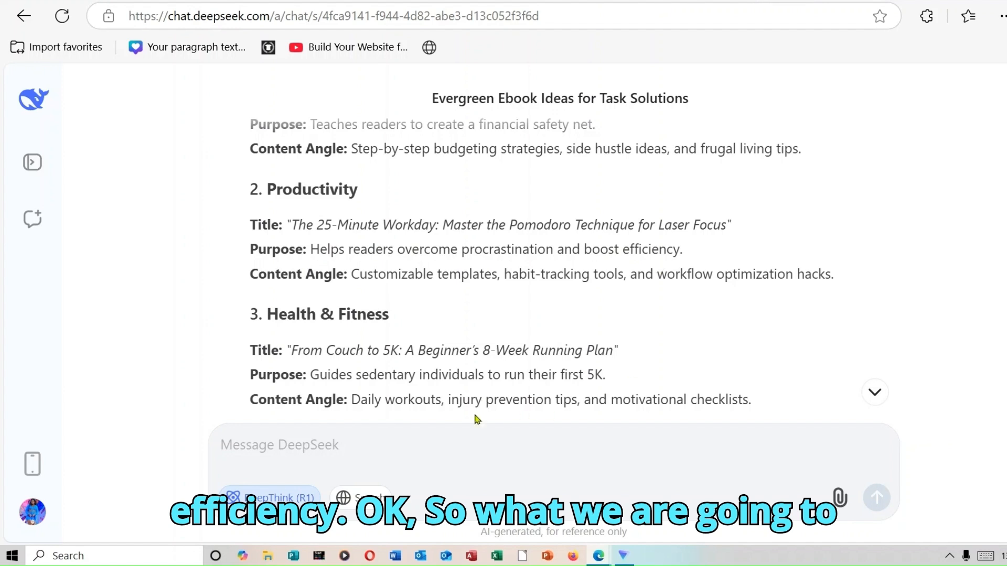
# Paste the prepared follow-up prompt into the same chat and send it.
pyautogui.rightClick(359, 446)
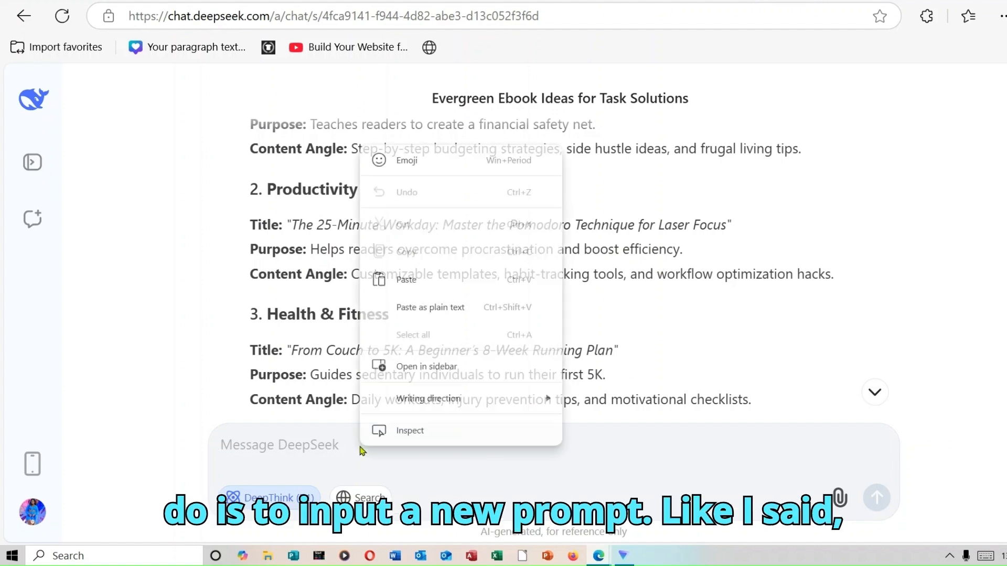
pyautogui.click(423, 282)
pyautogui.click(878, 498)
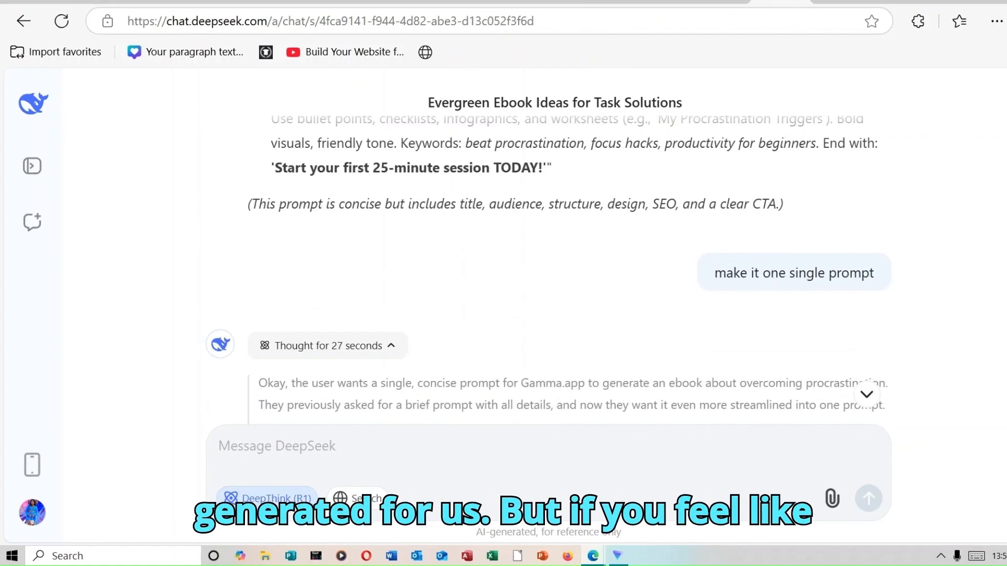
# Ask for an ebook about topic 2 that includes an Easy title, table of contents, introduction, different chapters and a conclusion.
pyautogui.scroll(-1, 548, 262)
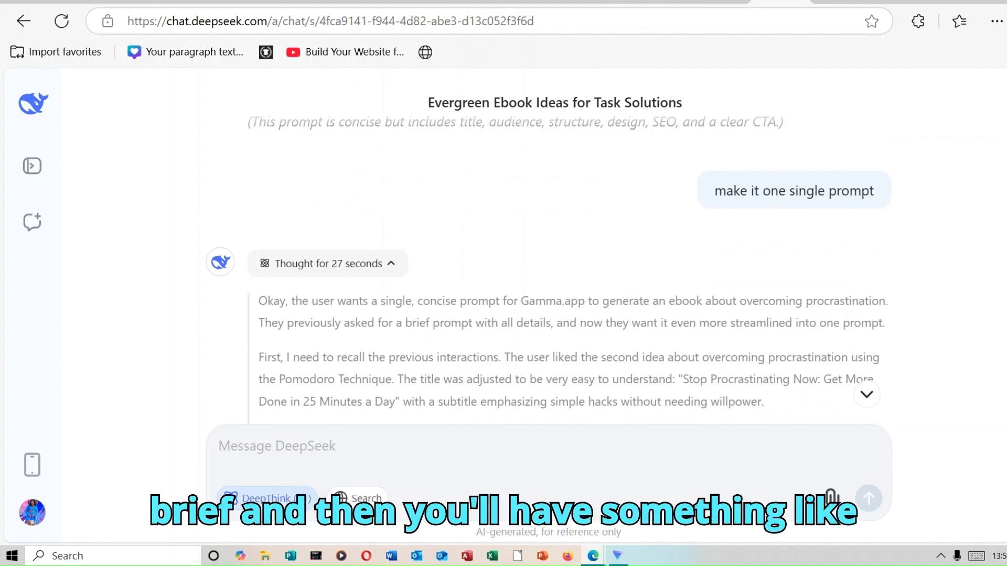
pyautogui.scroll(-10, 549, 262)
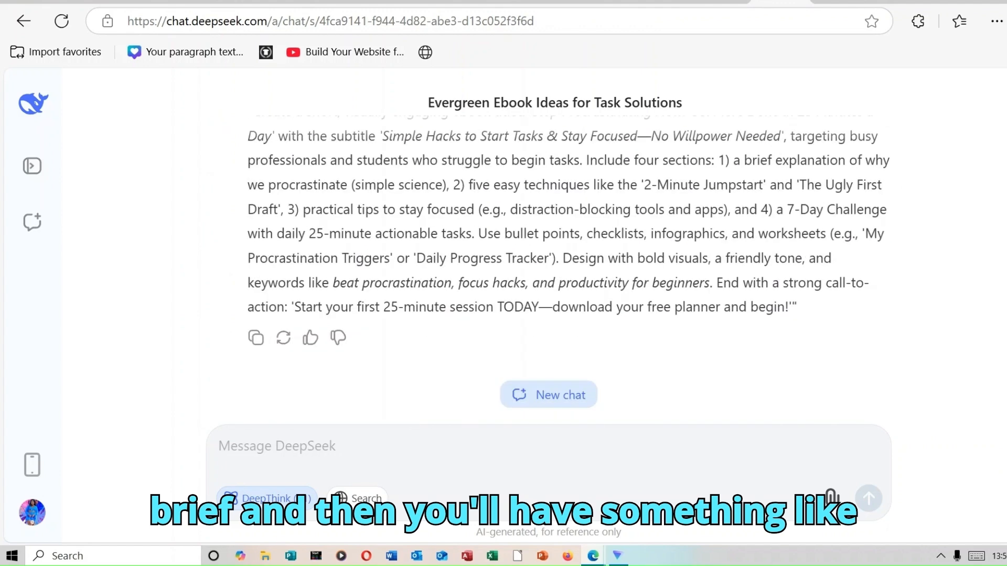
pyautogui.scroll(5, 549, 262)
pyautogui.scroll(-10, 548, 262)
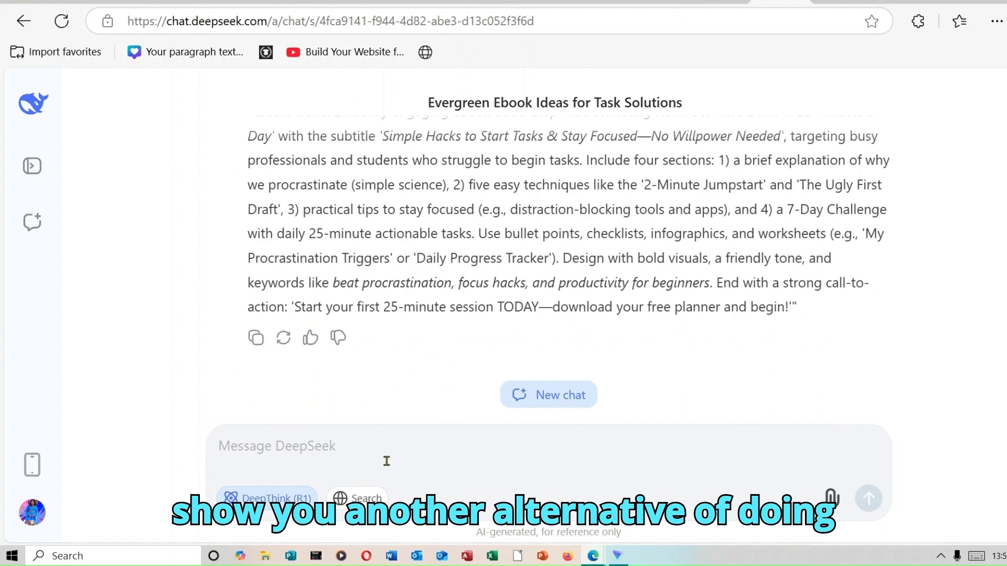
pyautogui.rightClick(335, 446)
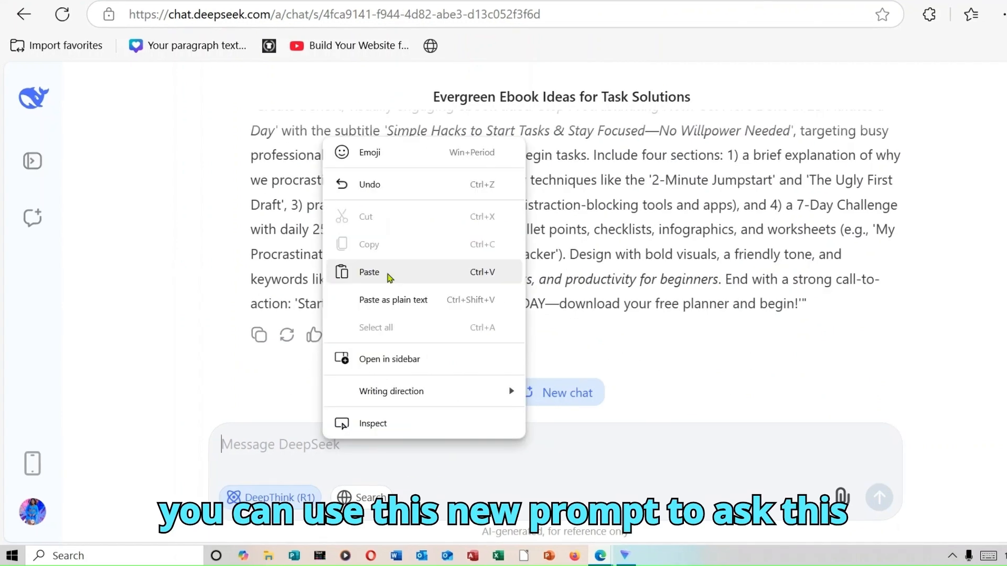
pyautogui.click(370, 272)
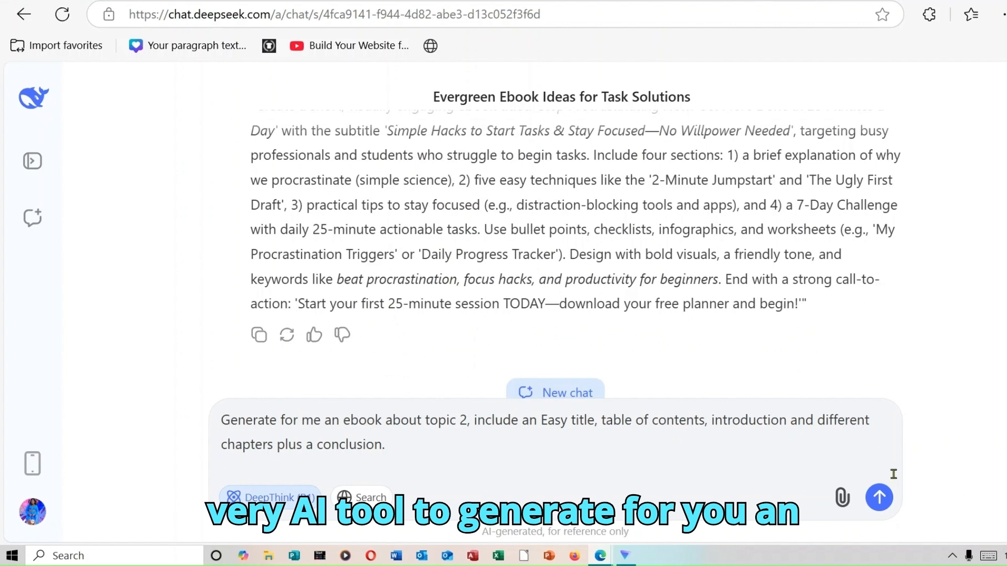
pyautogui.click(879, 496)
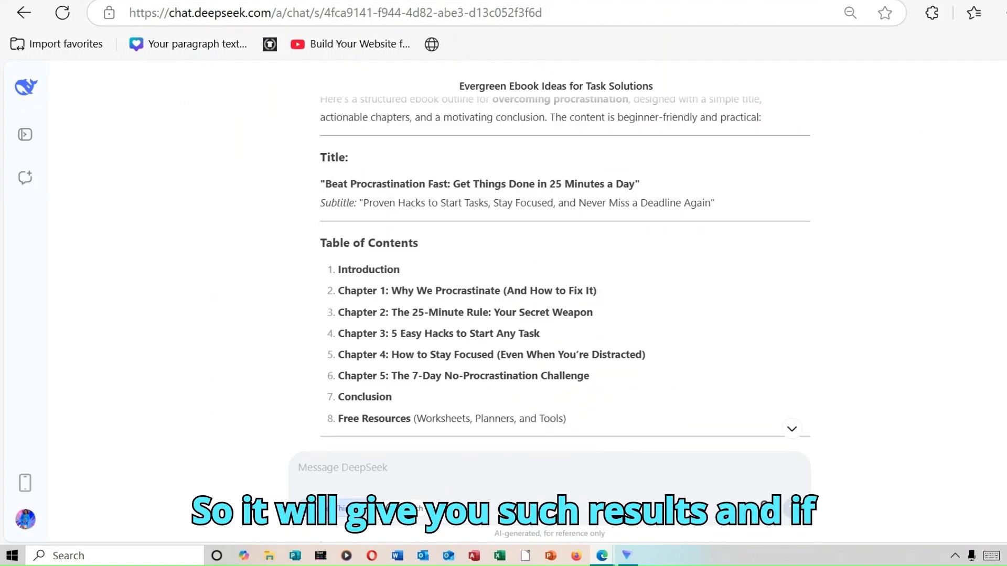
# Read through the generated procrastination ebook outline and the expanded version with all chapters explained.
pyautogui.scroll(-7, 565, 272)
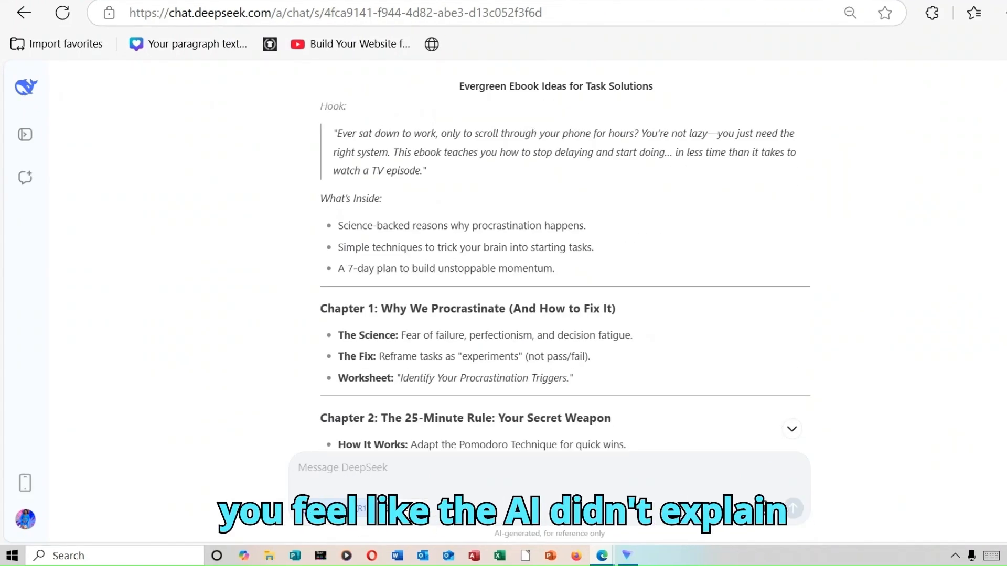
pyautogui.scroll(-15, 565, 273)
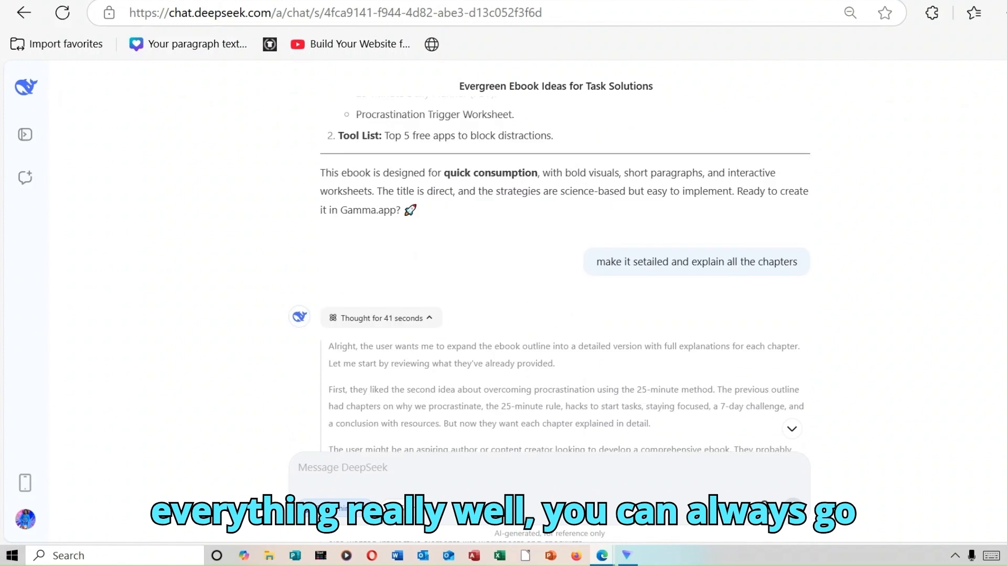
pyautogui.scroll(-4, 565, 273)
pyautogui.scroll(-5, 822, 385)
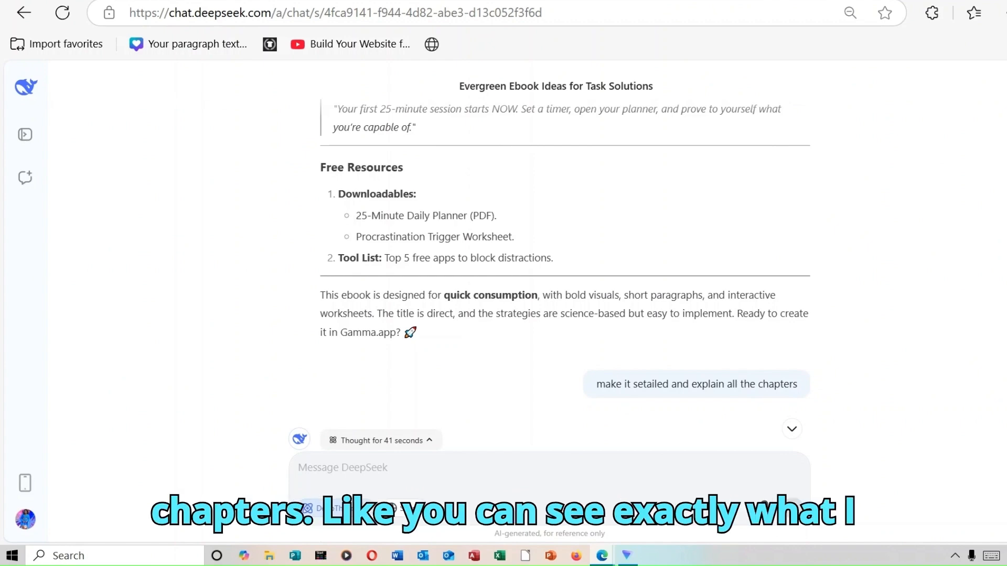
pyautogui.scroll(-5, 549, 273)
pyautogui.scroll(-15, 565, 274)
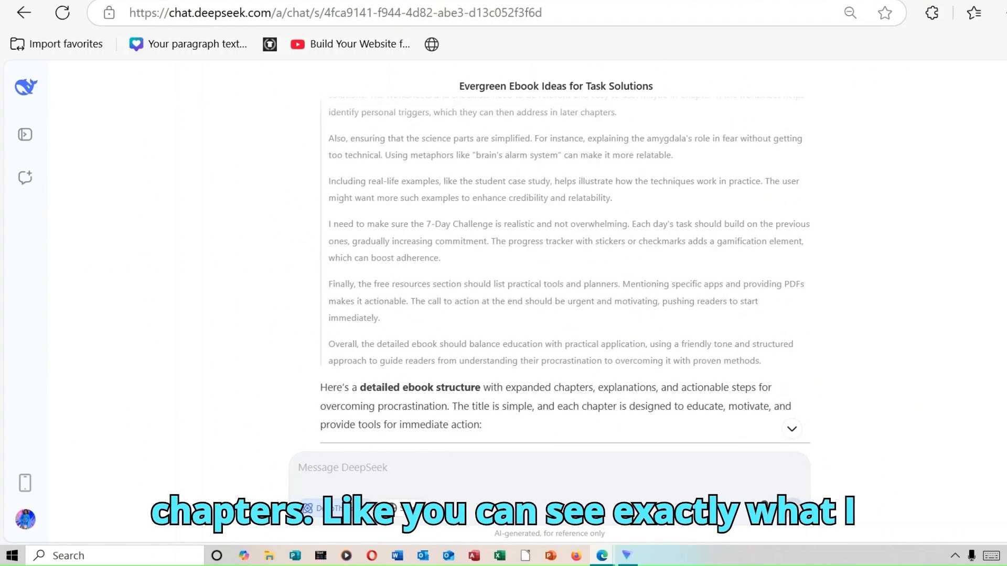
pyautogui.scroll(-5, 565, 274)
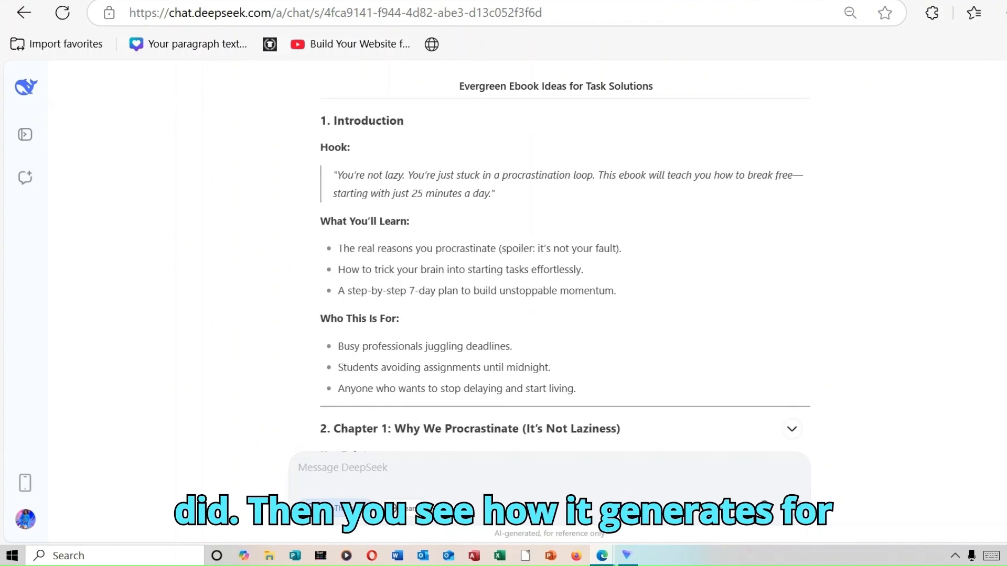
pyautogui.scroll(-15, 565, 274)
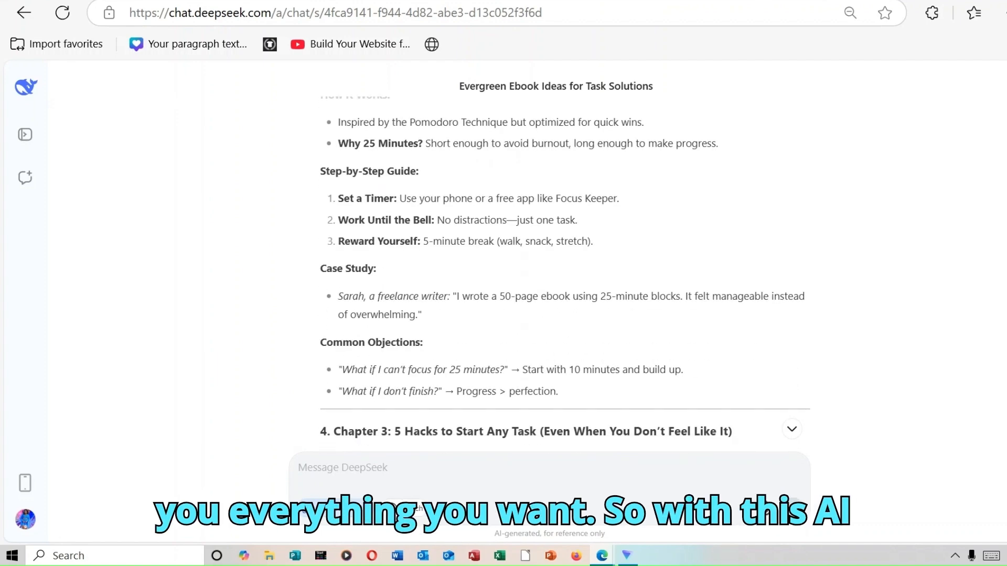
# Read on through the procrastination ebook's Chapter 3 hacks to Chapter 4 on staying focused.
pyautogui.scroll(-9, 565, 274)
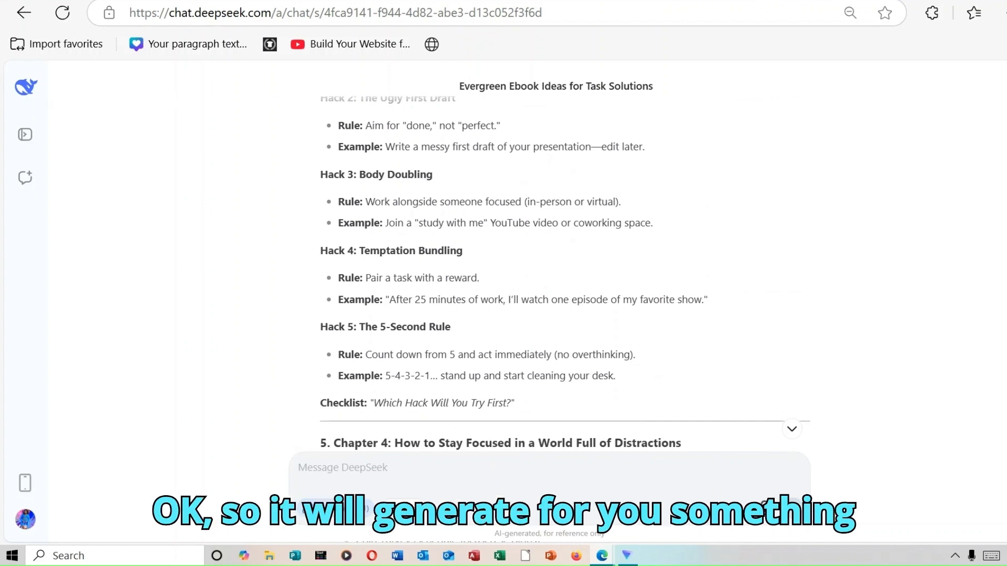
pyautogui.scroll(-3, 565, 262)
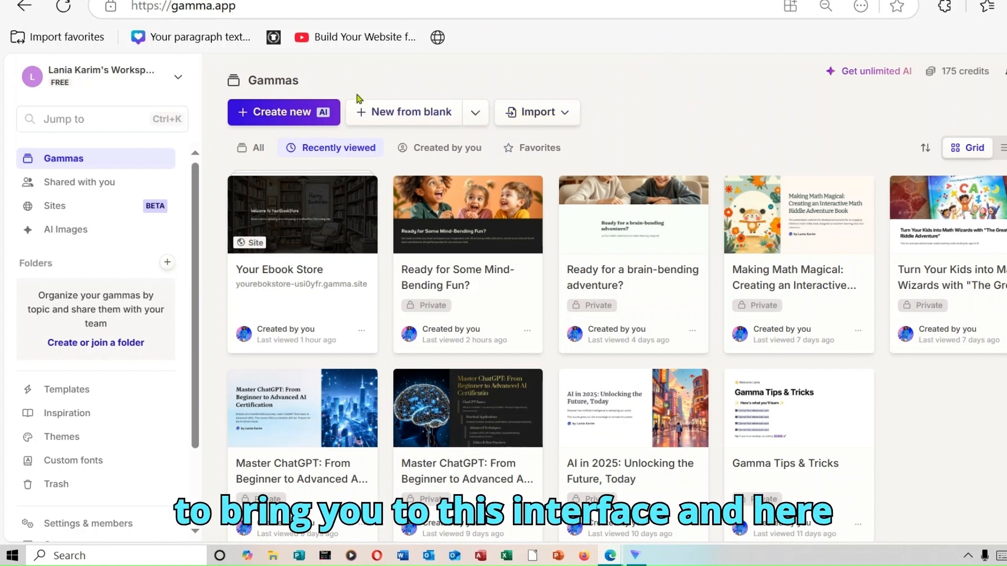
# Switch to Gamma and start a new AI creation that generates from a one-line prompt.
pyautogui.click(281, 116)
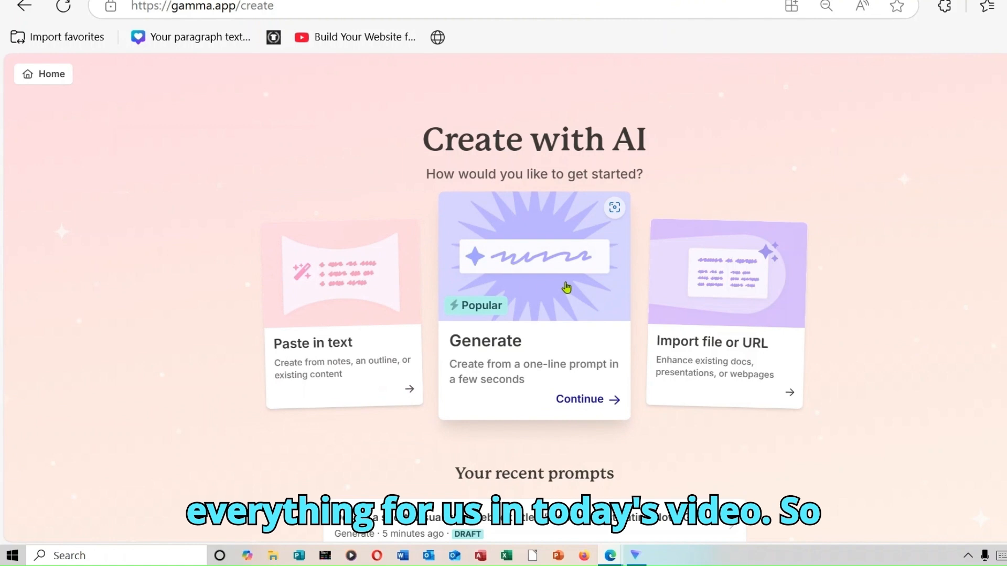
pyautogui.click(535, 292)
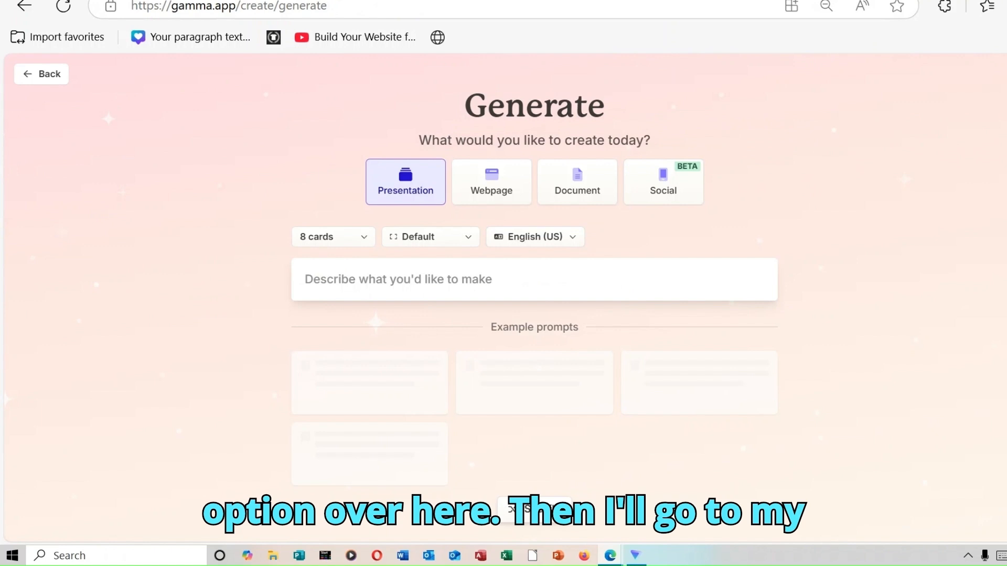
# Copy the 'Stop Procrastinating Now' design prompt from the Google Docs document and paste it as Gamma's description of what to make.
pyautogui.click(645, 1)
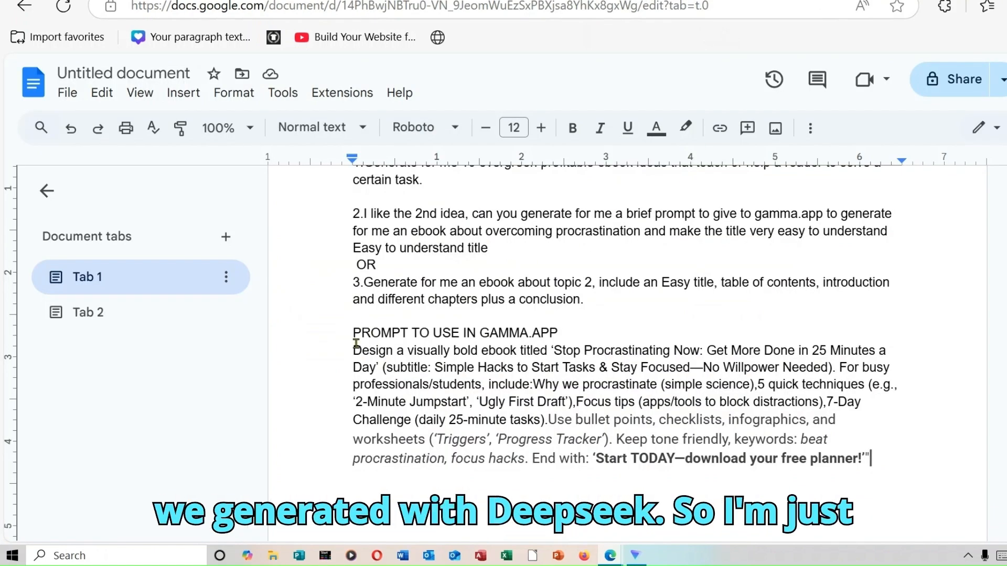
pyautogui.moveTo(353, 349); pyautogui.dragTo(806, 479)
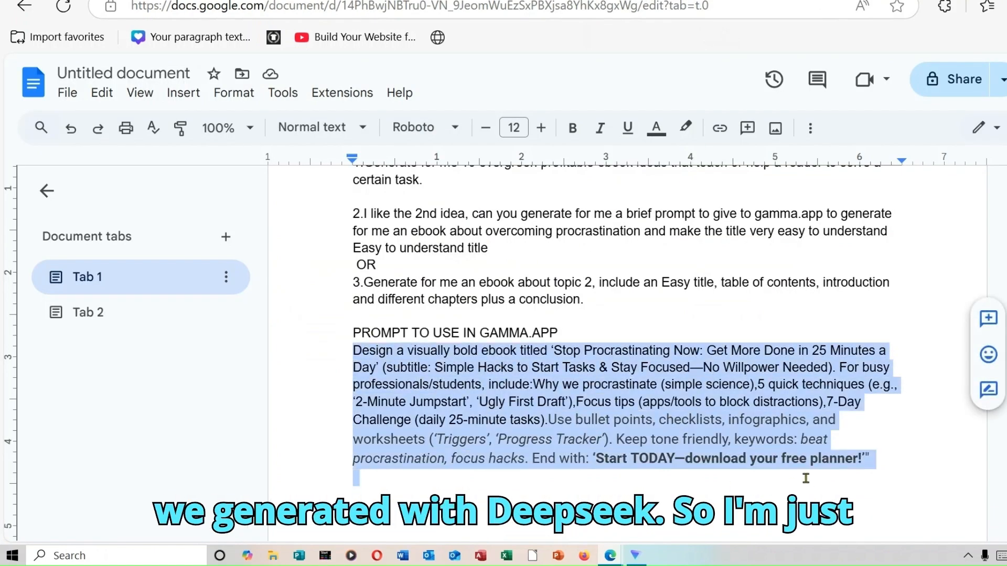
pyautogui.rightClick(685, 421)
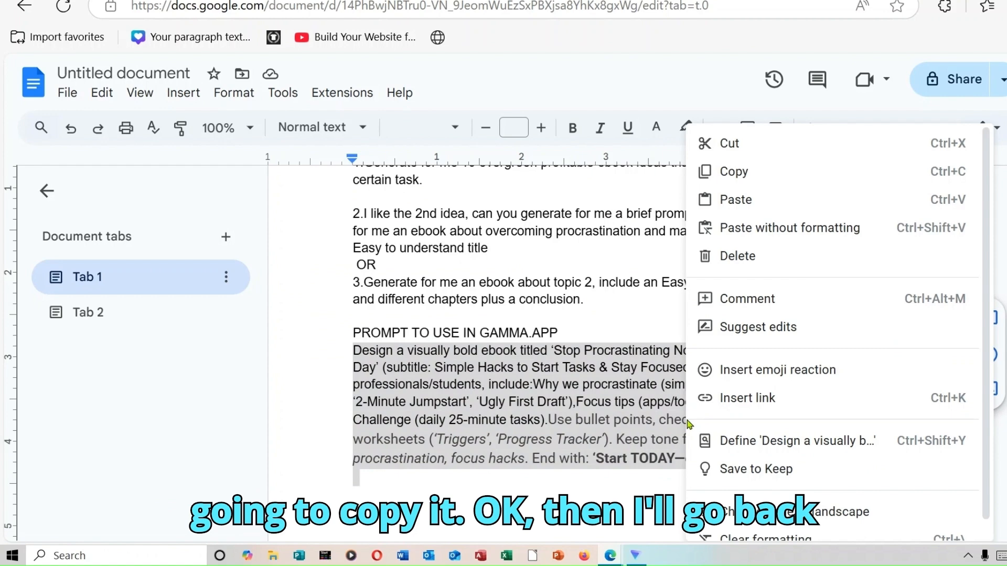
pyautogui.click(759, 178)
pyautogui.hotkey('ctrl', 'Tab')
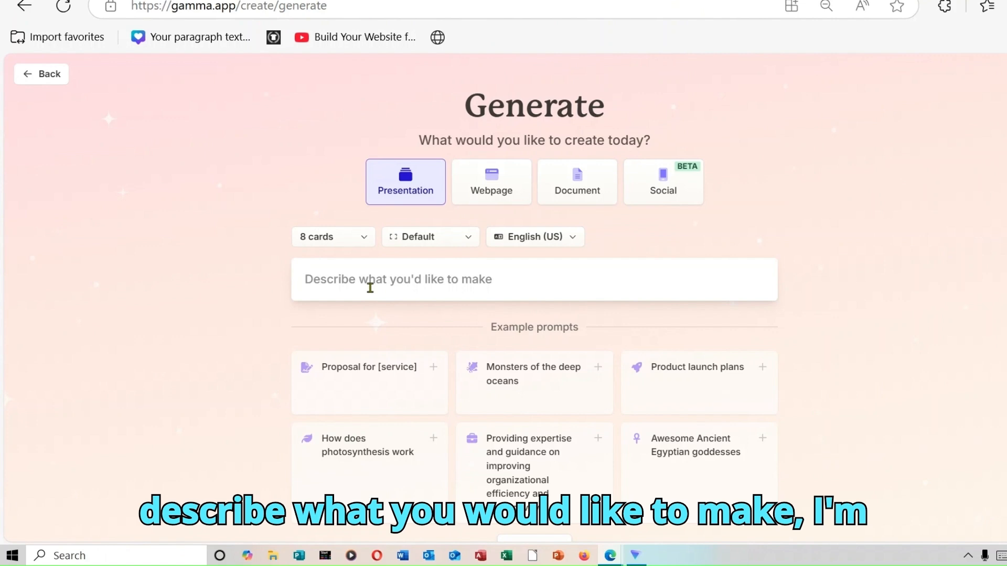
pyautogui.click(445, 286)
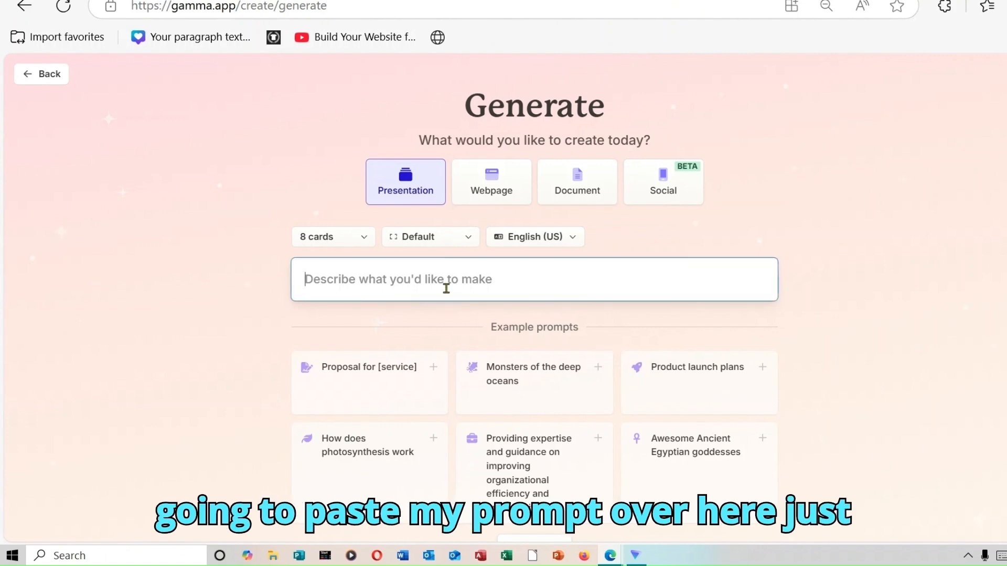
pyautogui.rightClick(446, 286)
pyautogui.click(489, 120)
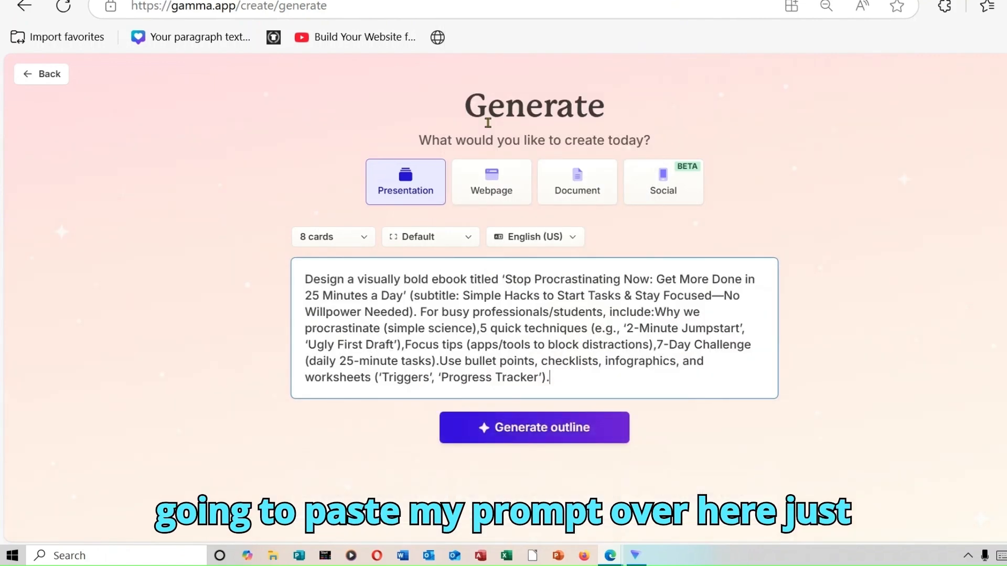
# Set the output type to Social, keeping 8 cards in Portrait format, and generate the outline.
pyautogui.click(664, 192)
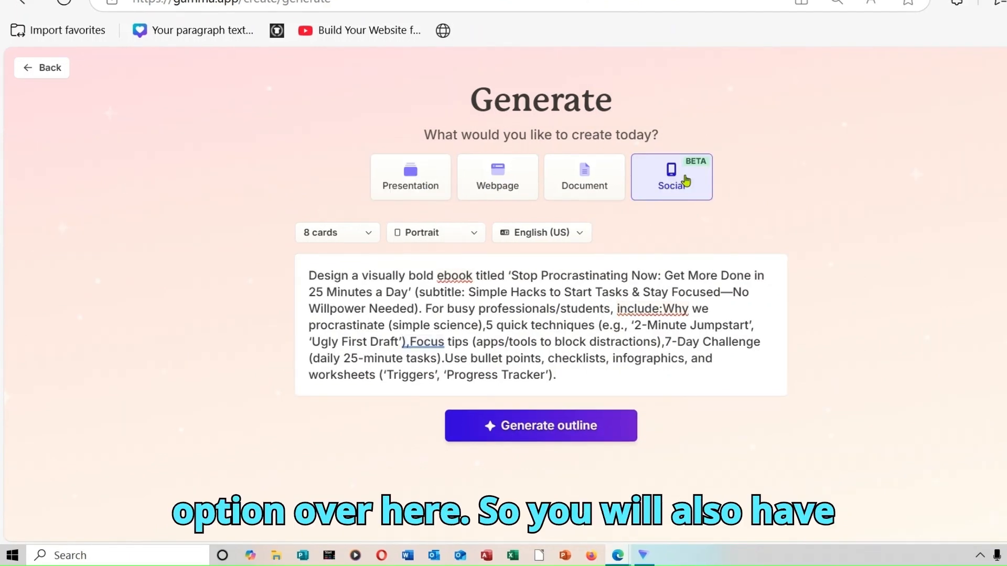
pyautogui.click(365, 235)
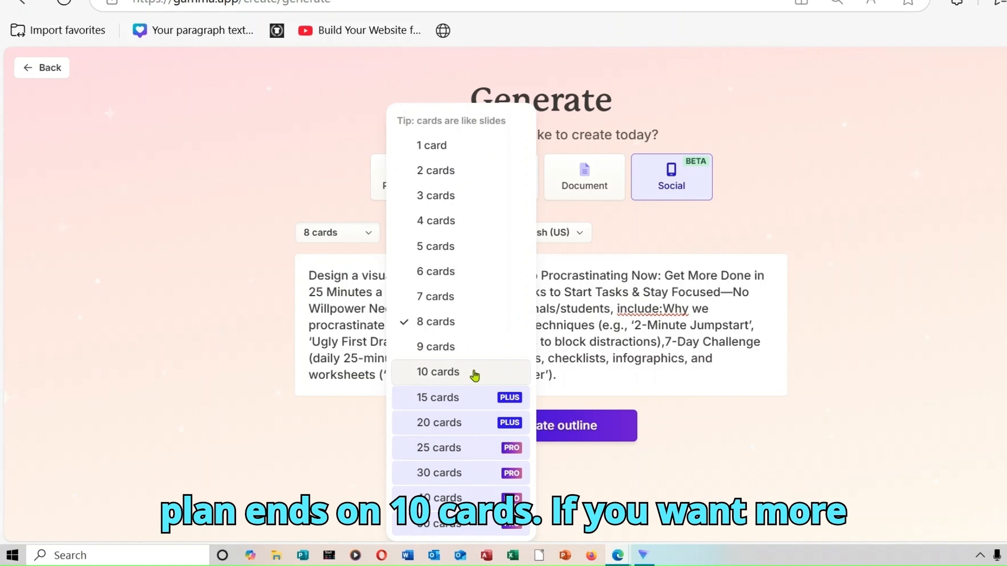
pyautogui.click(859, 229)
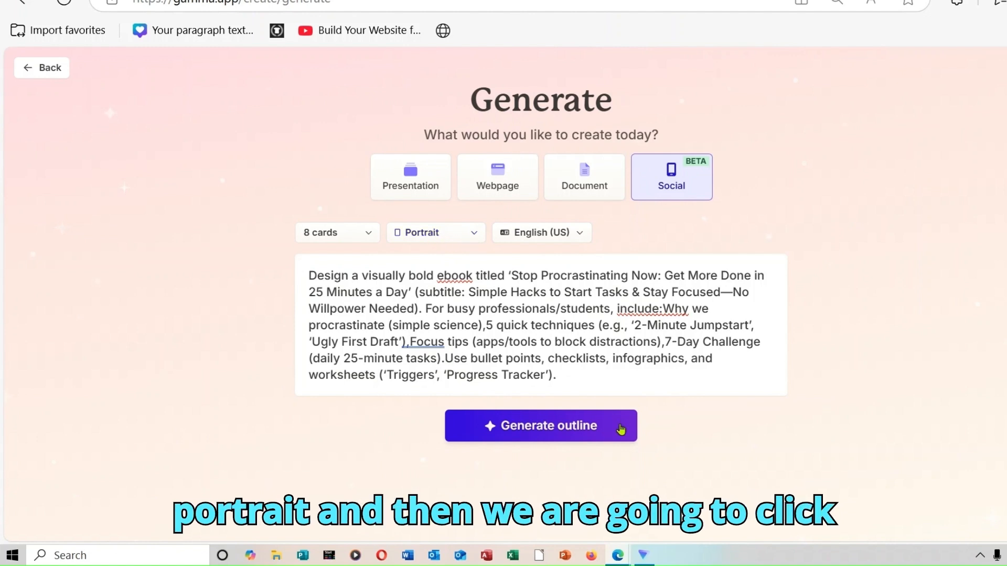
pyautogui.click(593, 433)
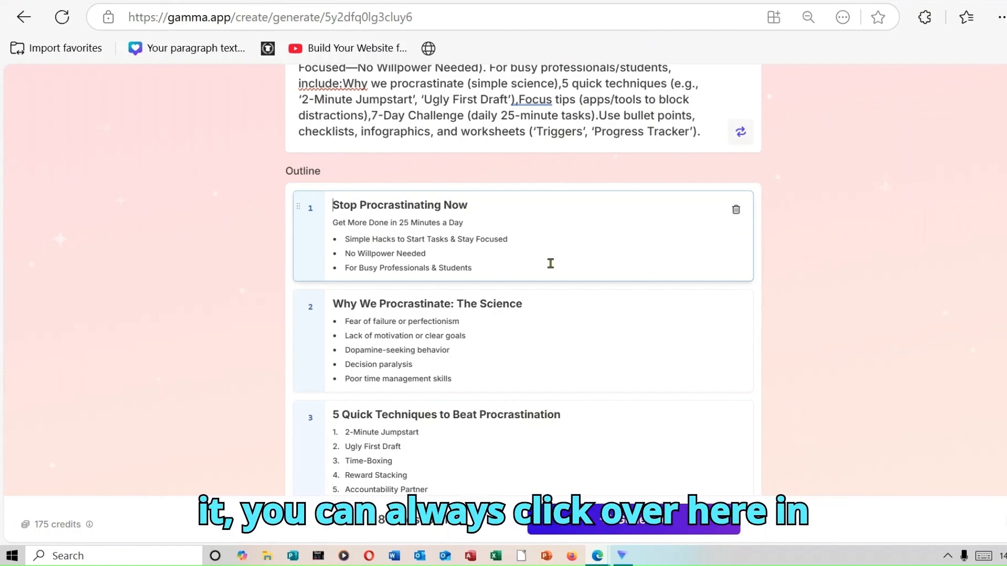
# Add a blank card after the first outline card and delete it again.
pyautogui.moveTo(523, 286)
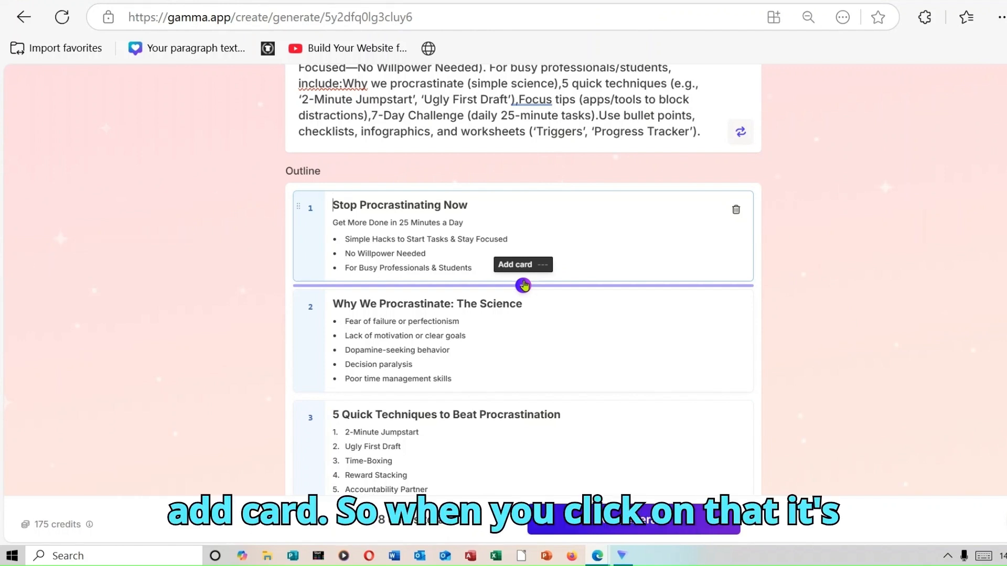
pyautogui.click(524, 286)
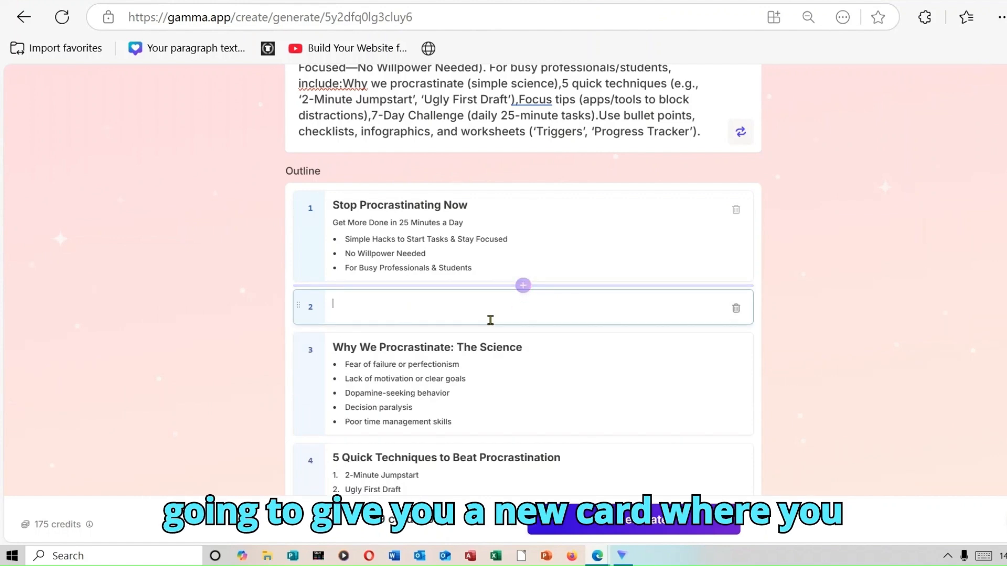
pyautogui.click(733, 310)
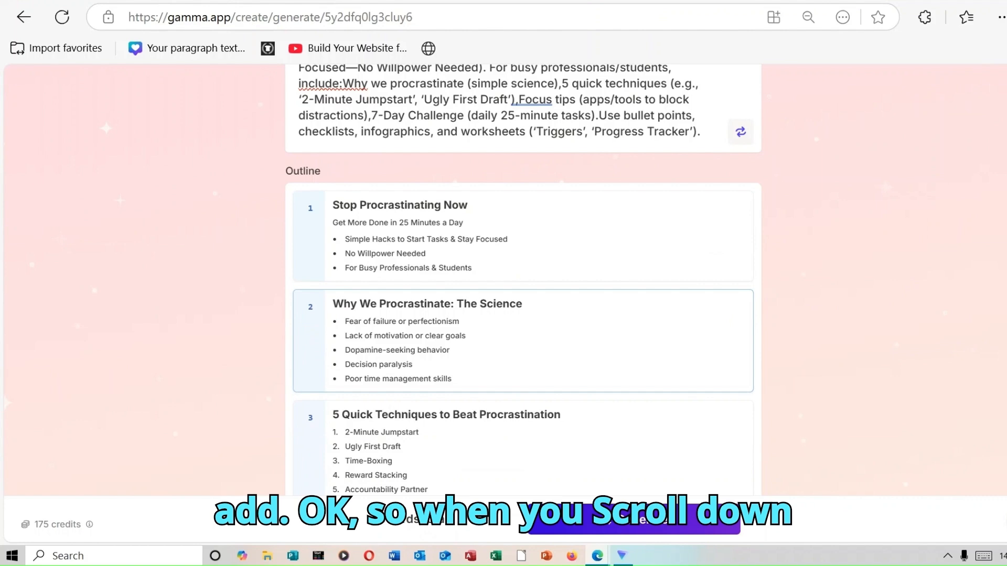
# Choose the Aurora theme from the Professional category of all themes and apply it to the ebook.
pyautogui.scroll(-15, 522, 278)
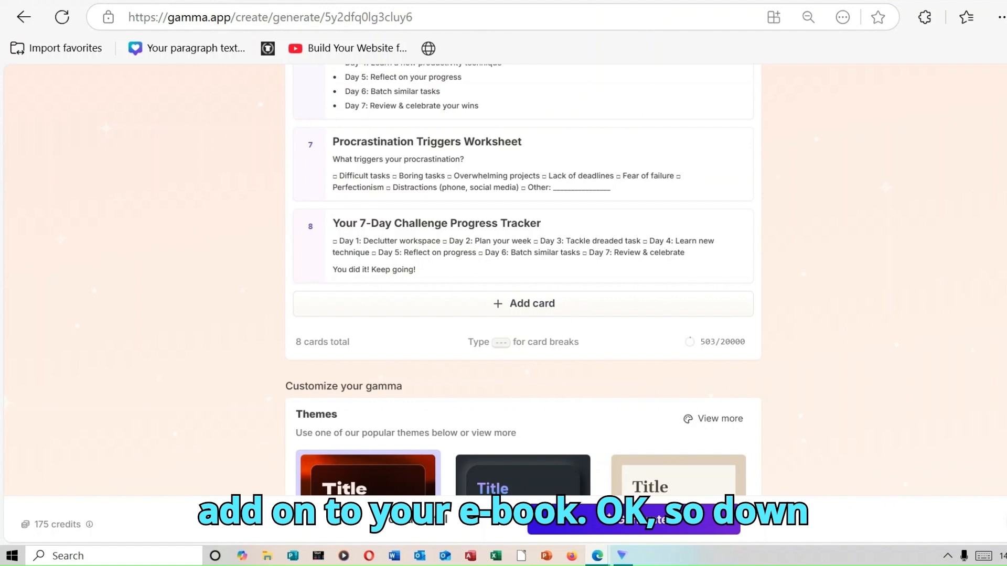
pyautogui.scroll(-5, 939, 414)
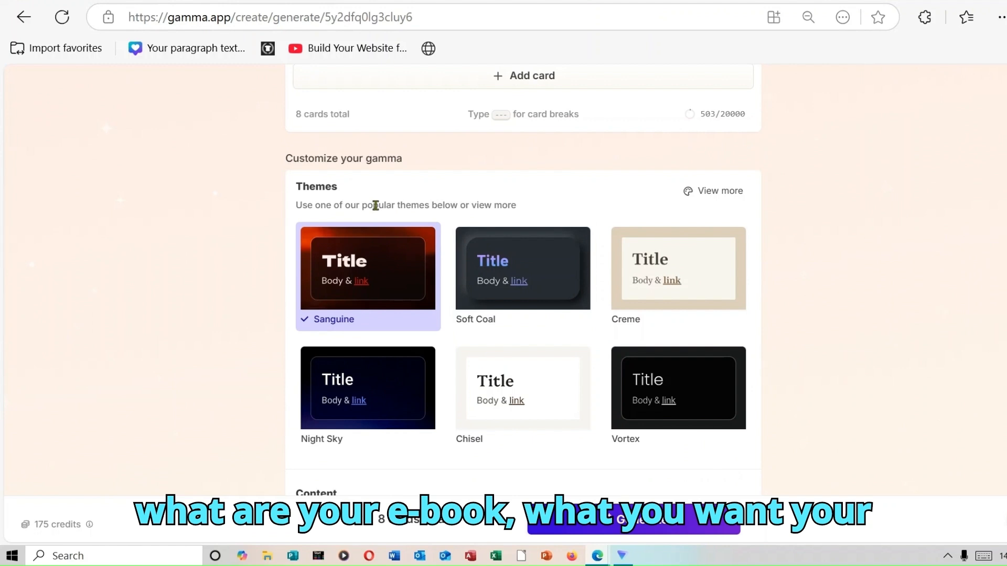
pyautogui.click(733, 190)
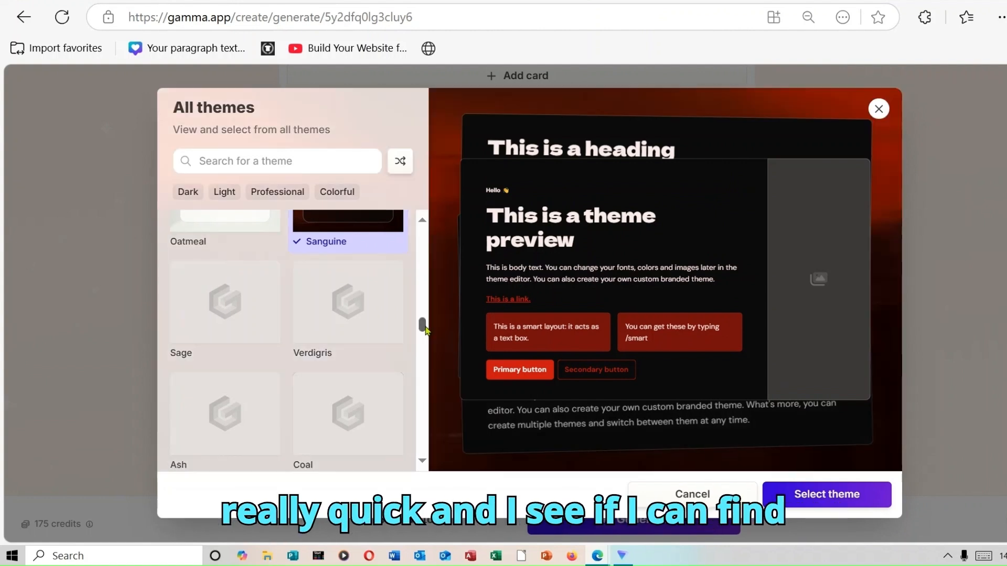
pyautogui.moveTo(425, 326); pyautogui.dragTo(424, 334)
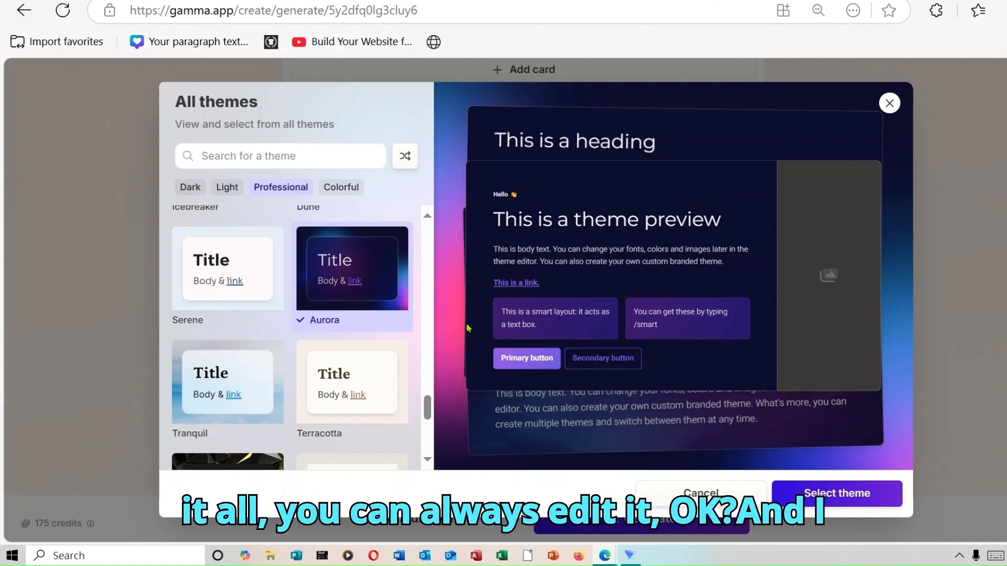
pyautogui.click(861, 497)
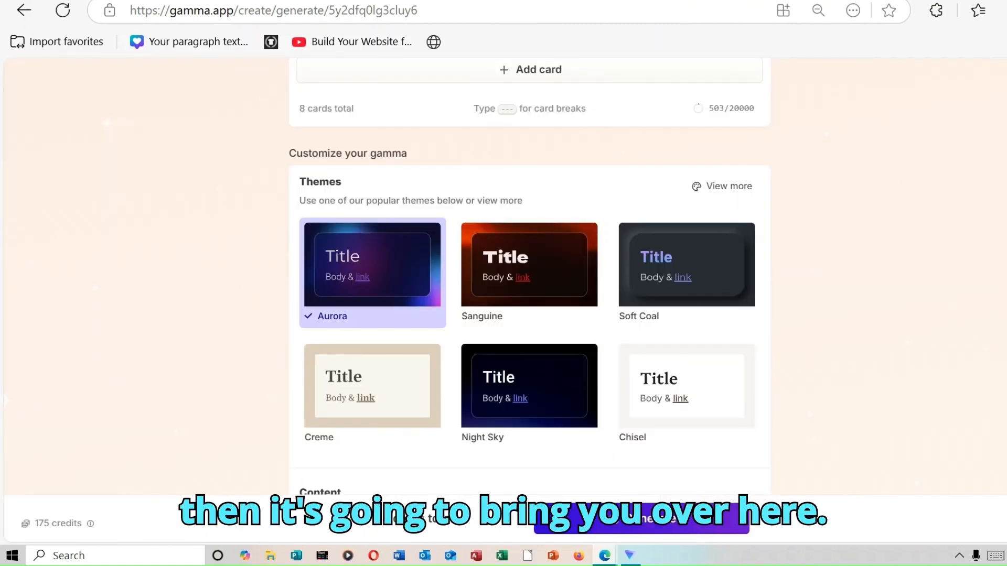
# Set the amount of text per card to Detailed, keep AI images as the image source, and generate the ebook.
pyautogui.scroll(-6, 529, 276)
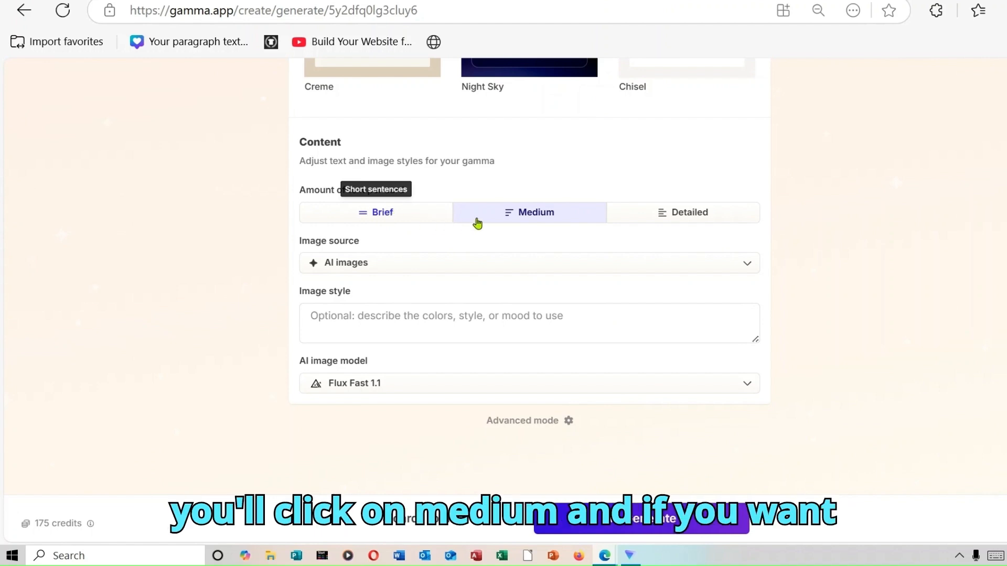
pyautogui.click(691, 223)
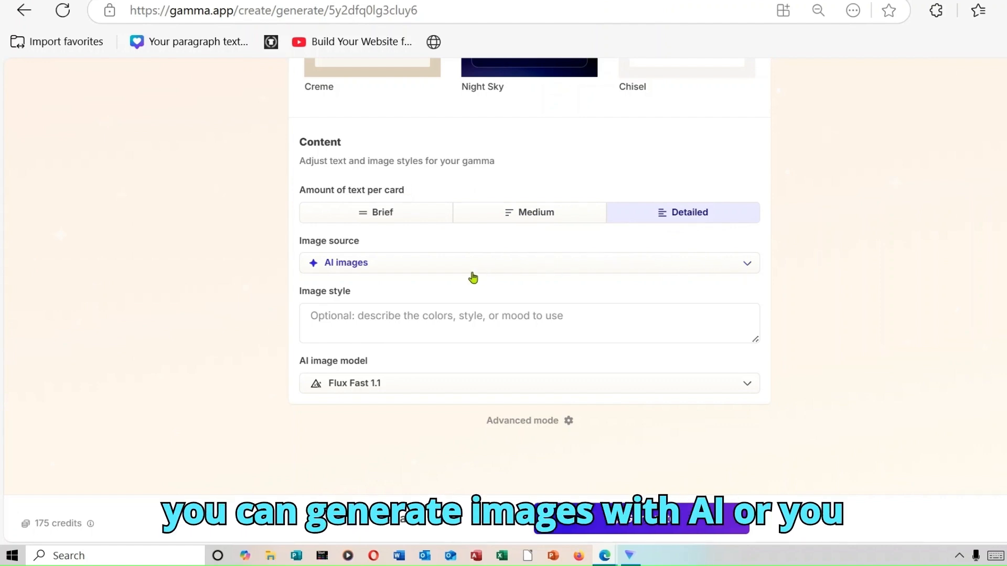
pyautogui.click(747, 264)
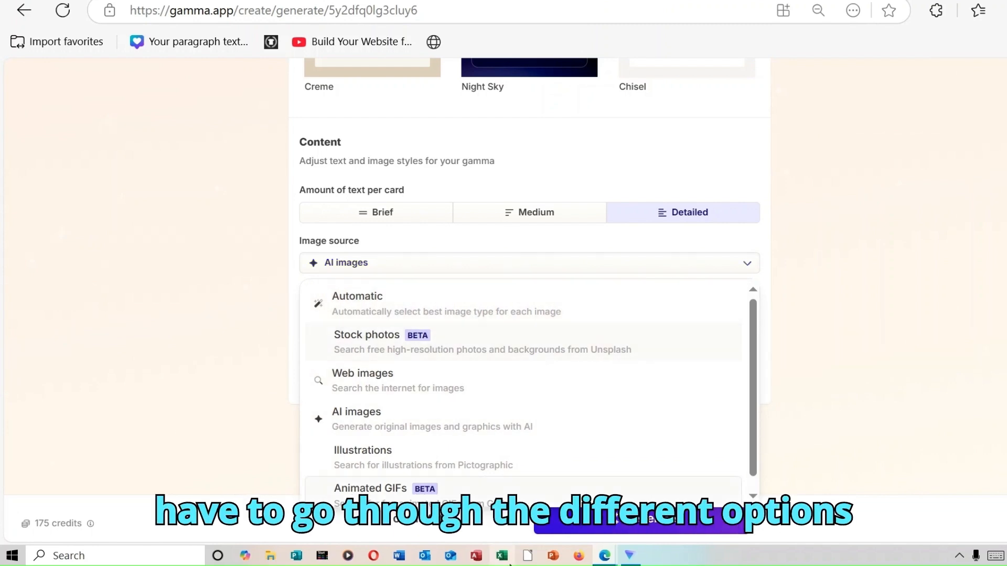
pyautogui.click(893, 369)
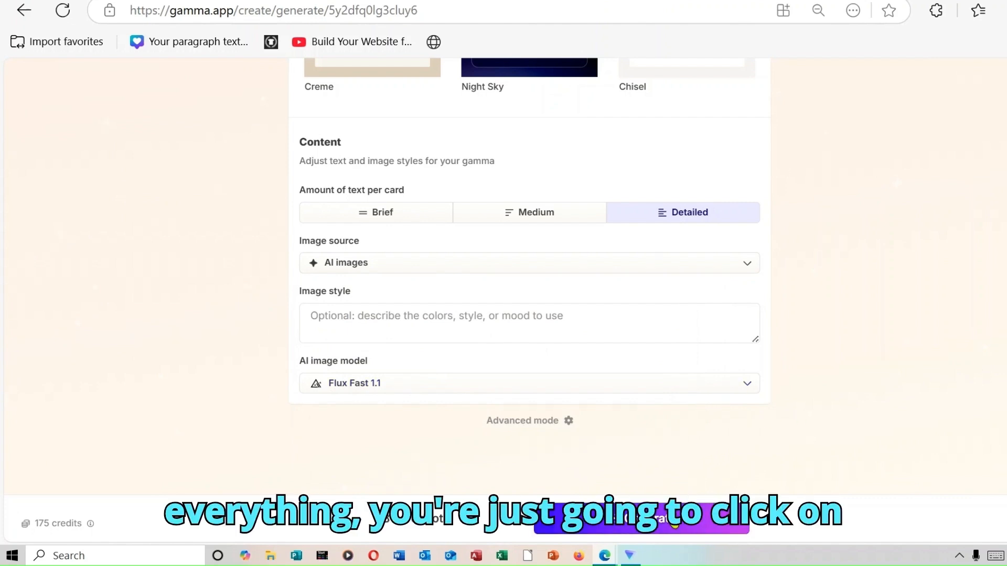
pyautogui.click(674, 521)
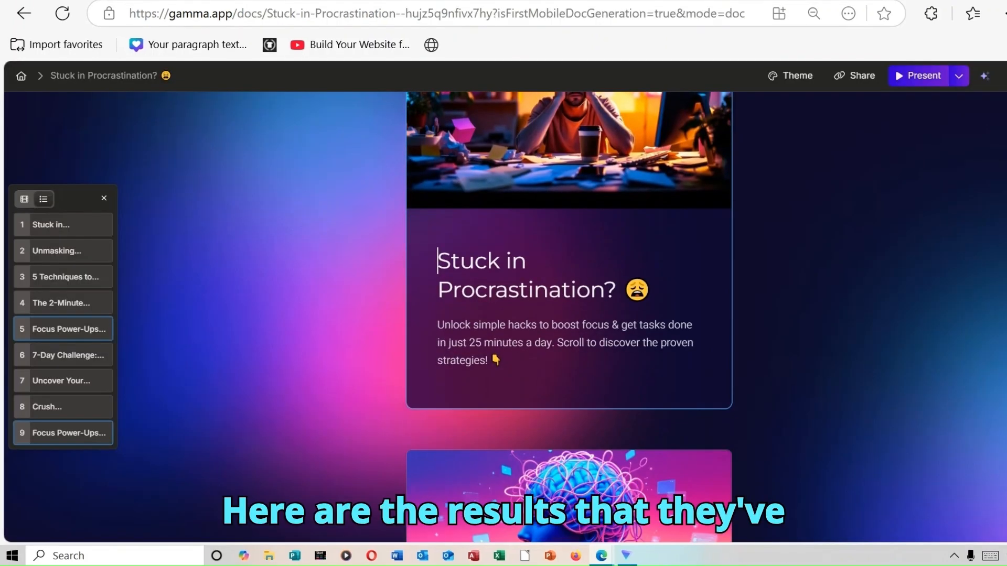
# Look through the generated ebook's cards, checking their text, images and layout from the cover to the closing card.
pyautogui.scroll(-10, 569, 315)
pyautogui.scroll(-8, 455, 515)
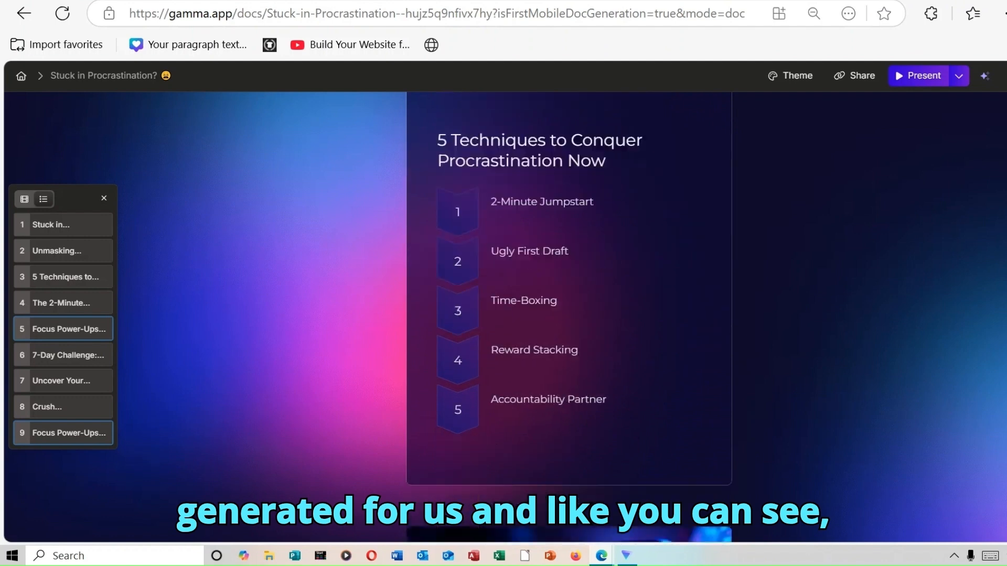
pyautogui.scroll(-7, 455, 515)
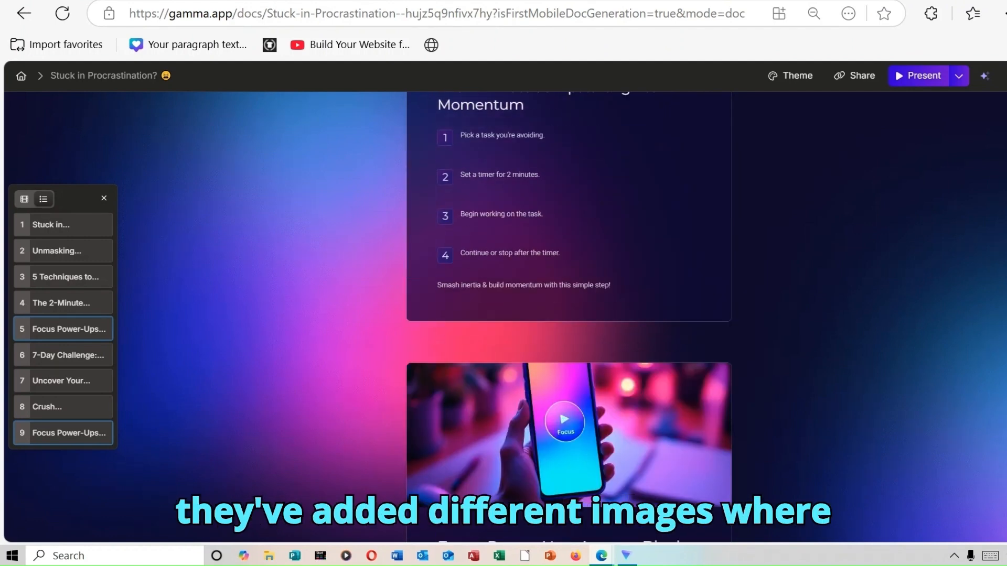
pyautogui.scroll(-6, 569, 317)
pyautogui.scroll(-4, 570, 317)
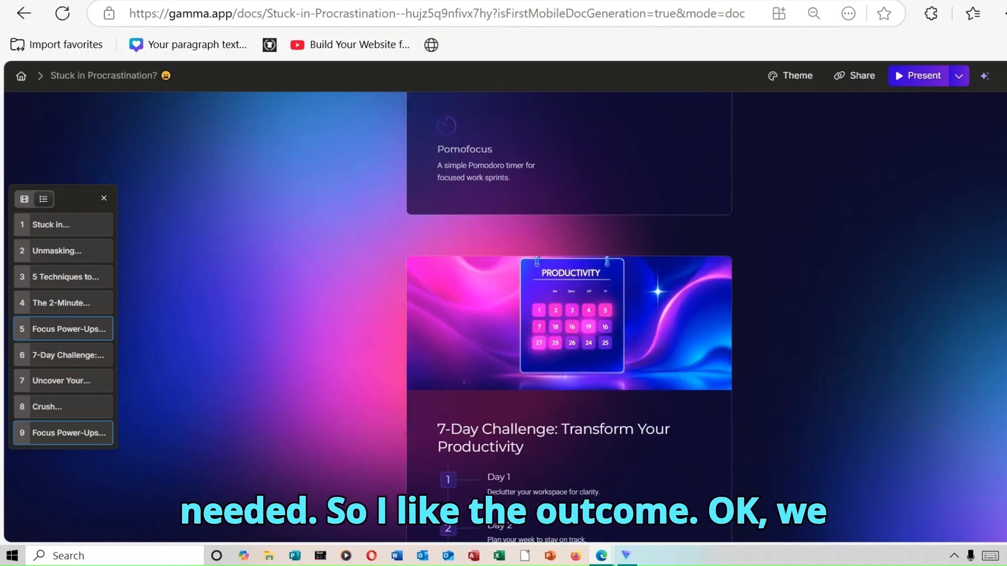
pyautogui.scroll(-10, 570, 317)
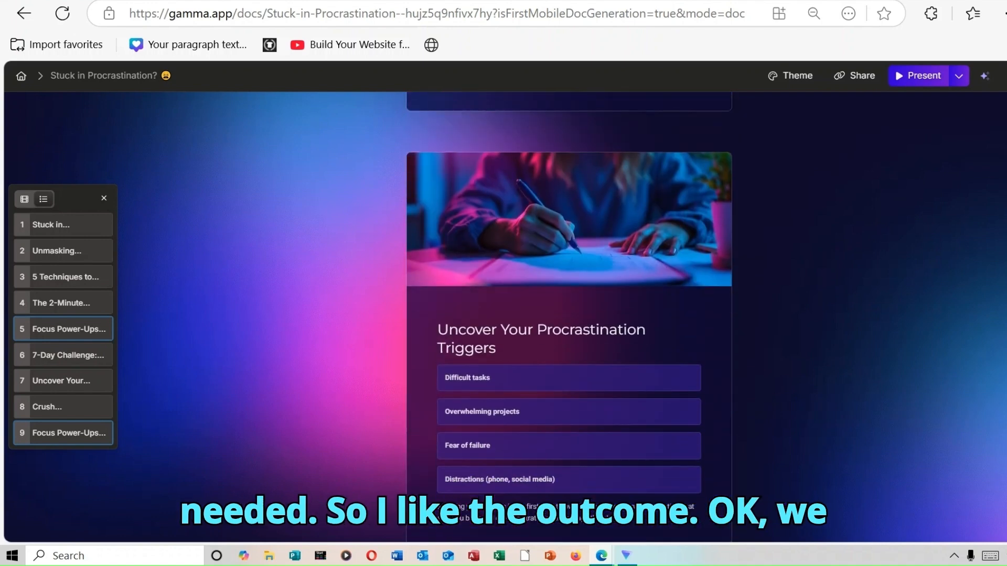
pyautogui.scroll(-7, 570, 317)
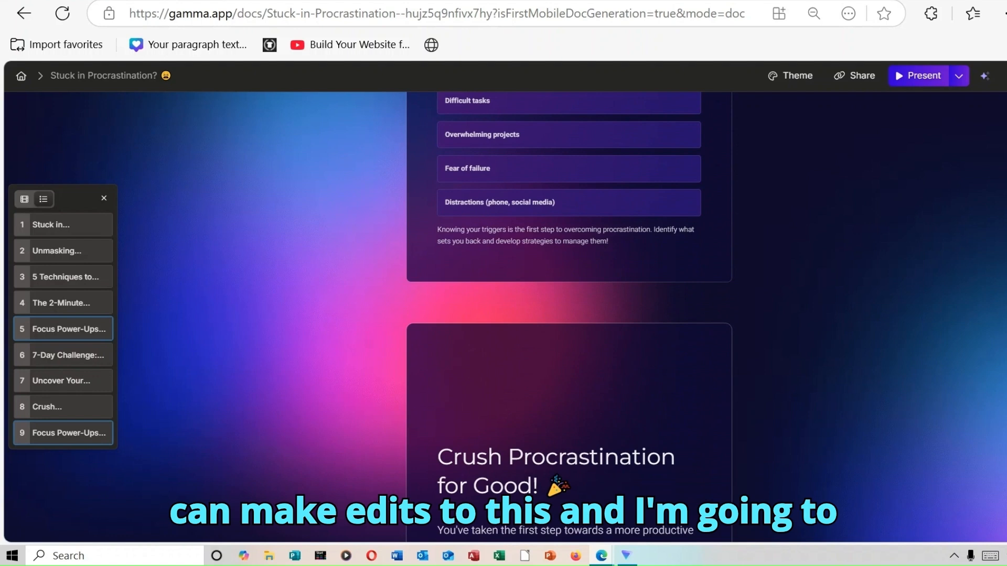
pyautogui.scroll(1, 569, 316)
pyautogui.scroll(5, 569, 317)
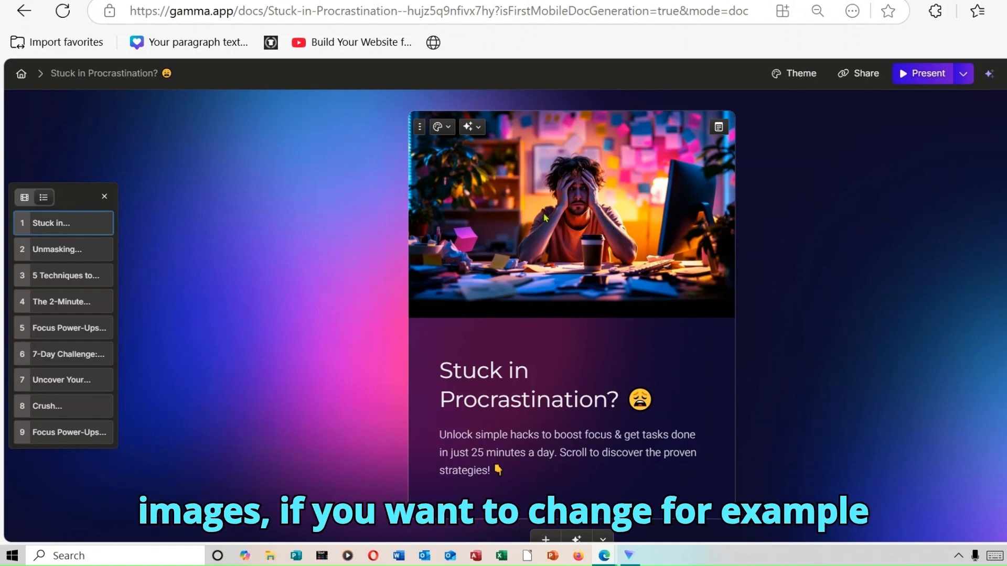
# Open the cover image for editing, review its AI prompt and the alternative image sources, and close the media settings.
pyautogui.click(565, 192)
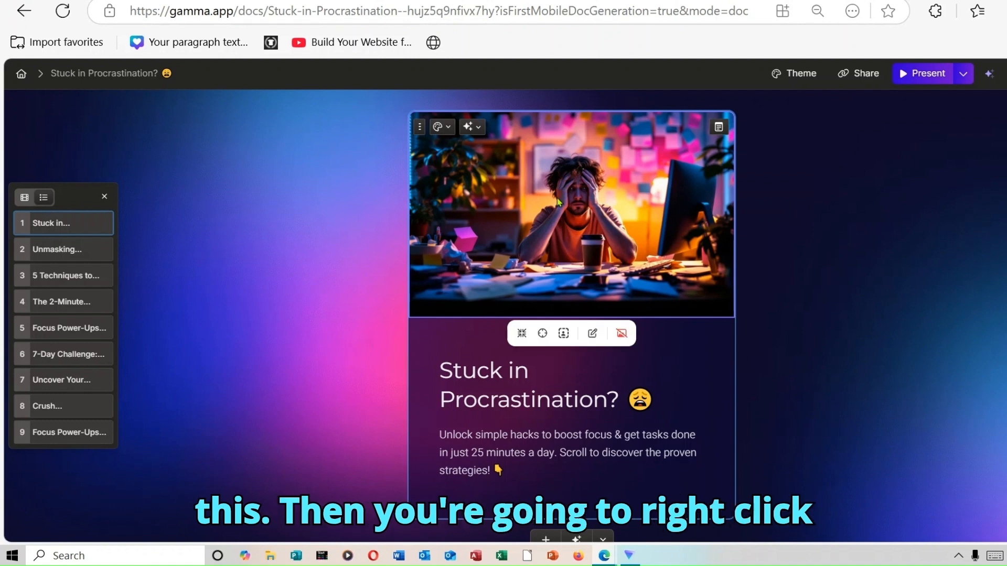
pyautogui.rightClick(556, 196)
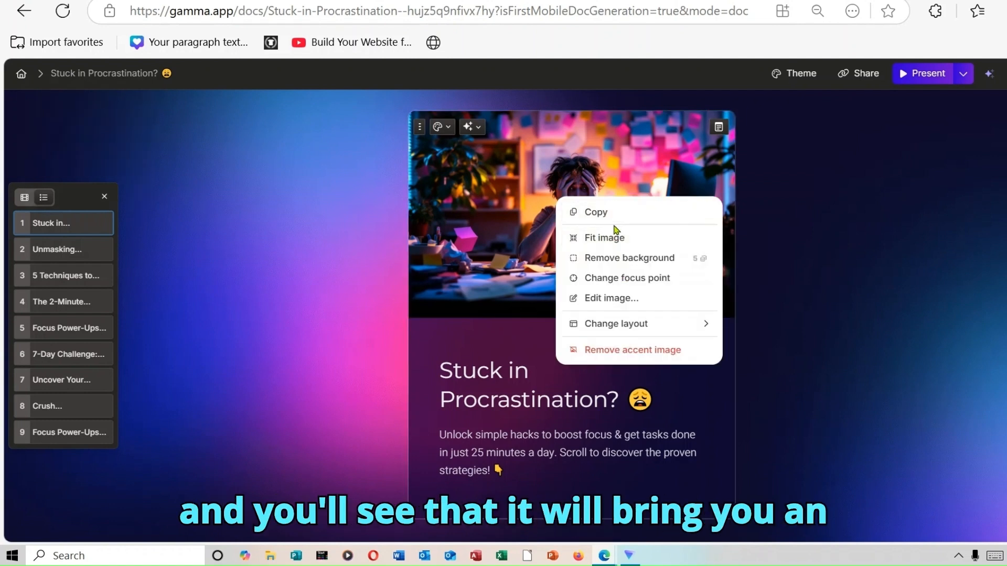
pyautogui.click(618, 297)
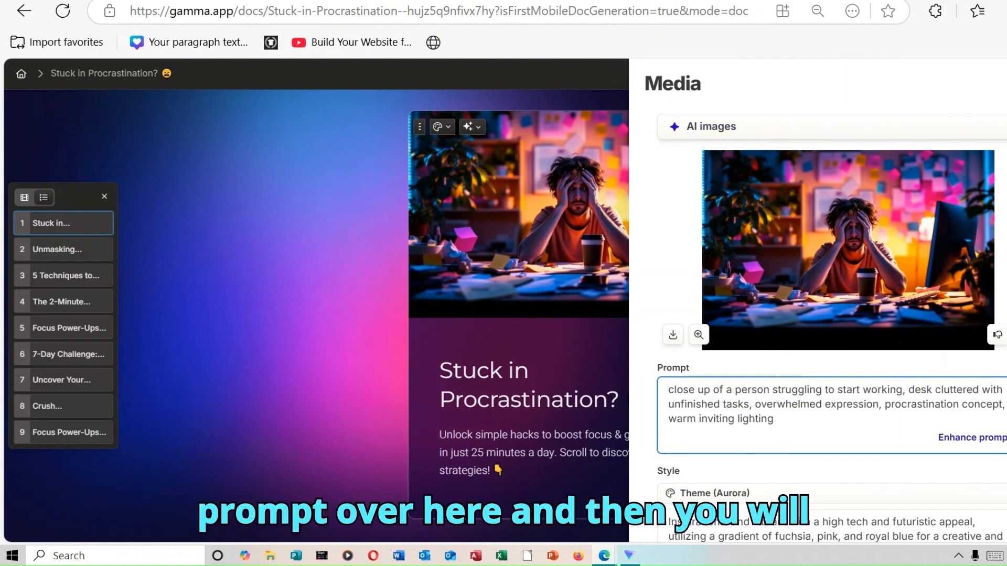
pyautogui.moveTo(651, 361); pyautogui.dragTo(583, 170)
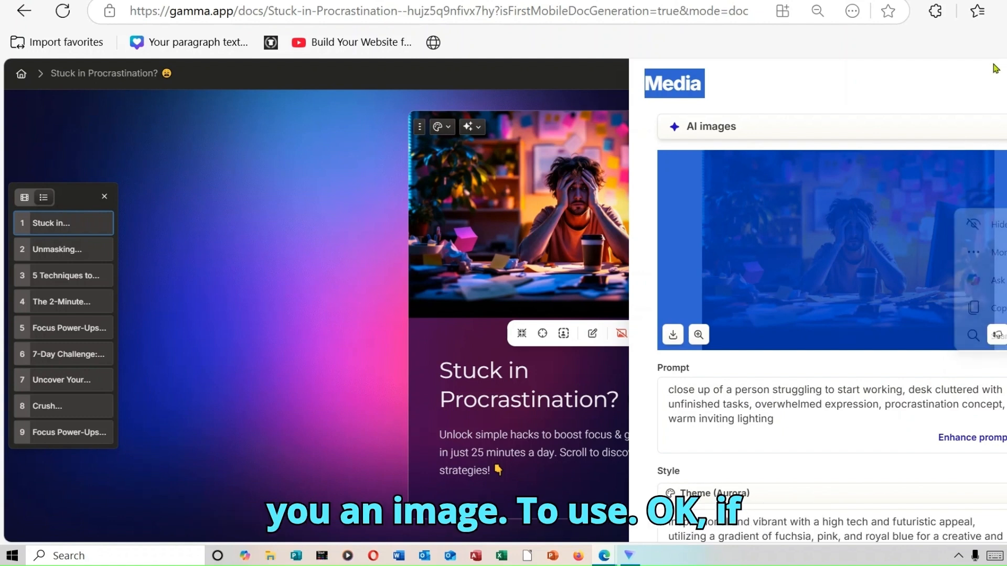
pyautogui.click(712, 126)
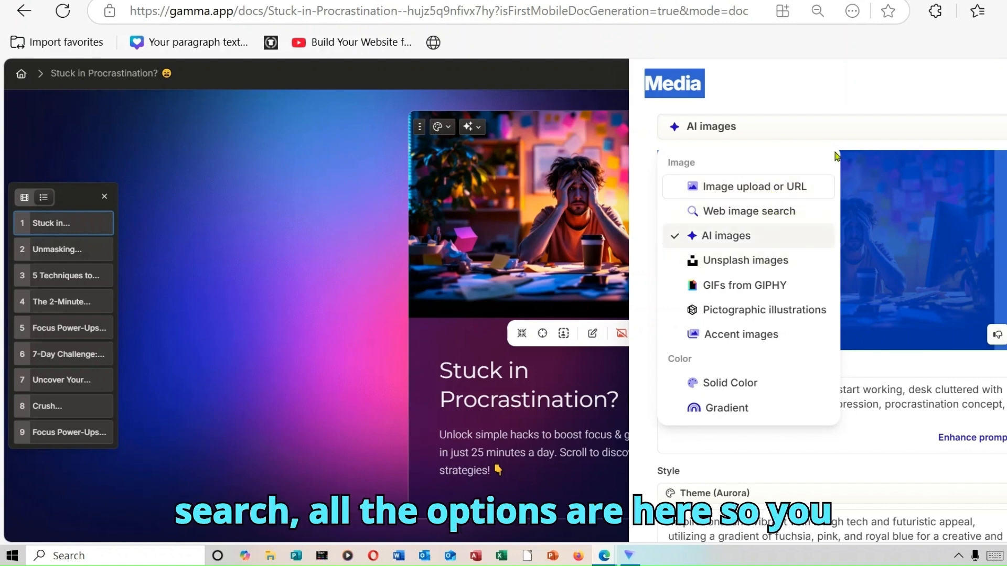
pyautogui.click(856, 85)
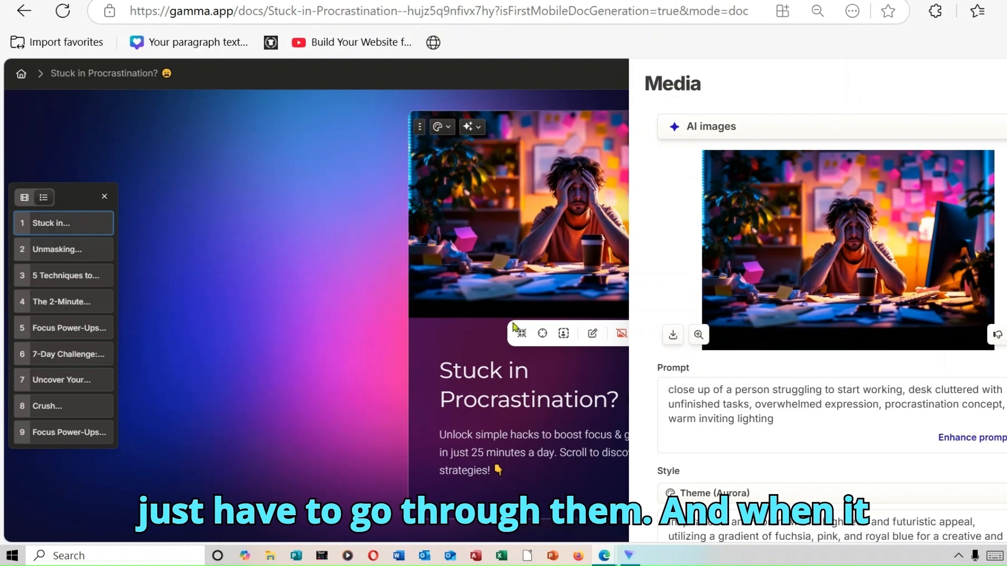
pyautogui.click(531, 371)
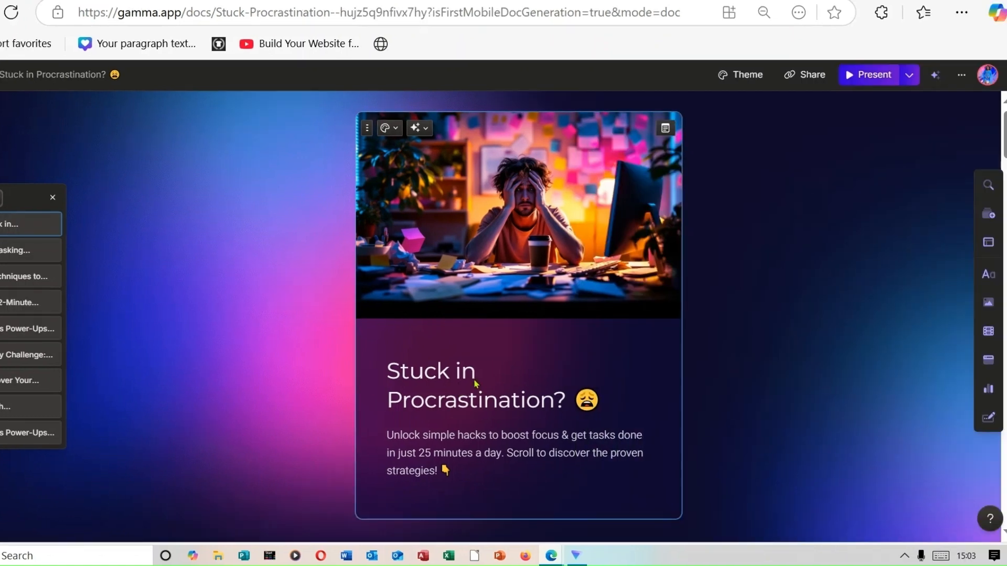
# Delete the word "in" from the cover title "Stuck in Procrastination?" and write it back in.
pyautogui.click(532, 373)
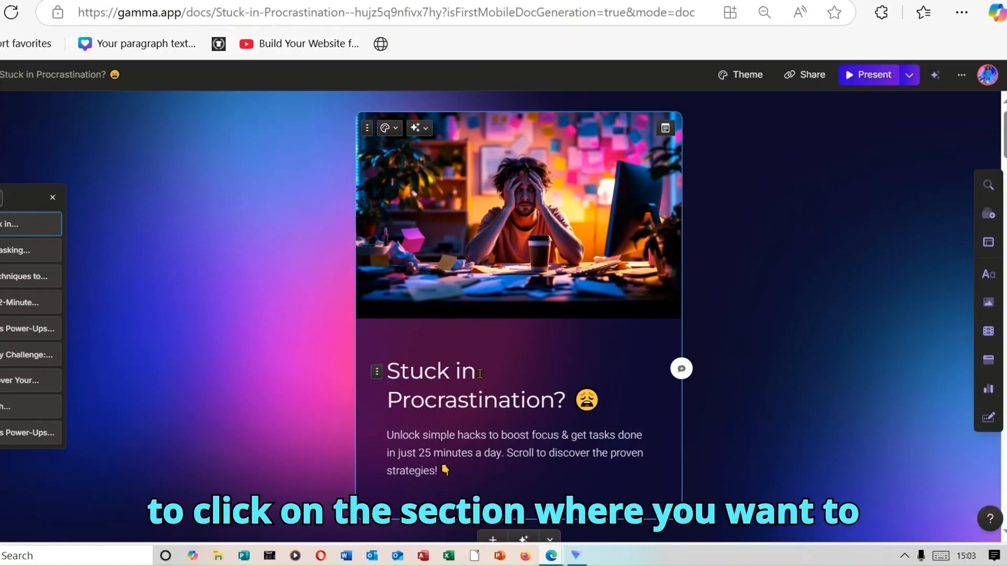
pyautogui.press('BackSpace')
pyautogui.press('BackSpace')
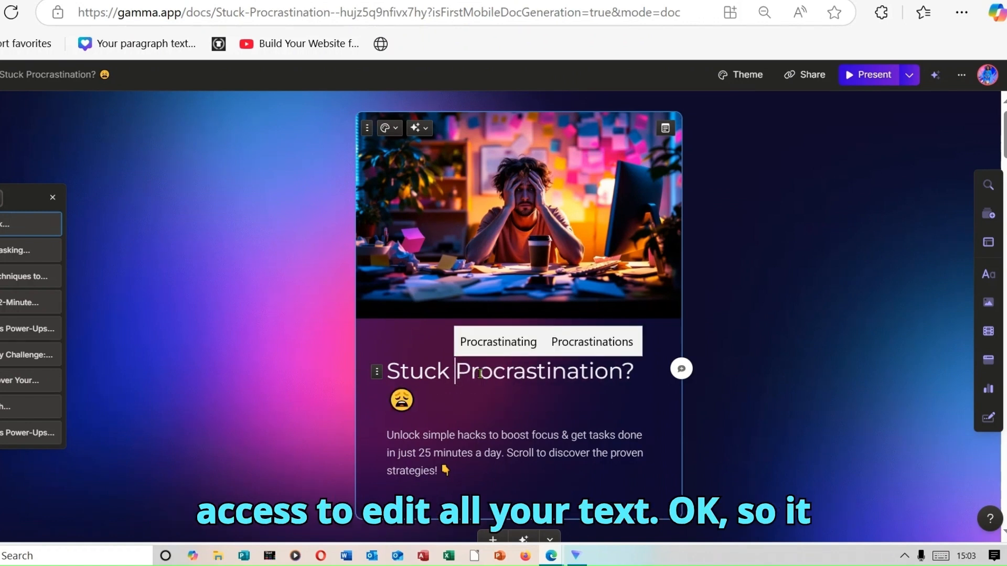
pyautogui.write('i')
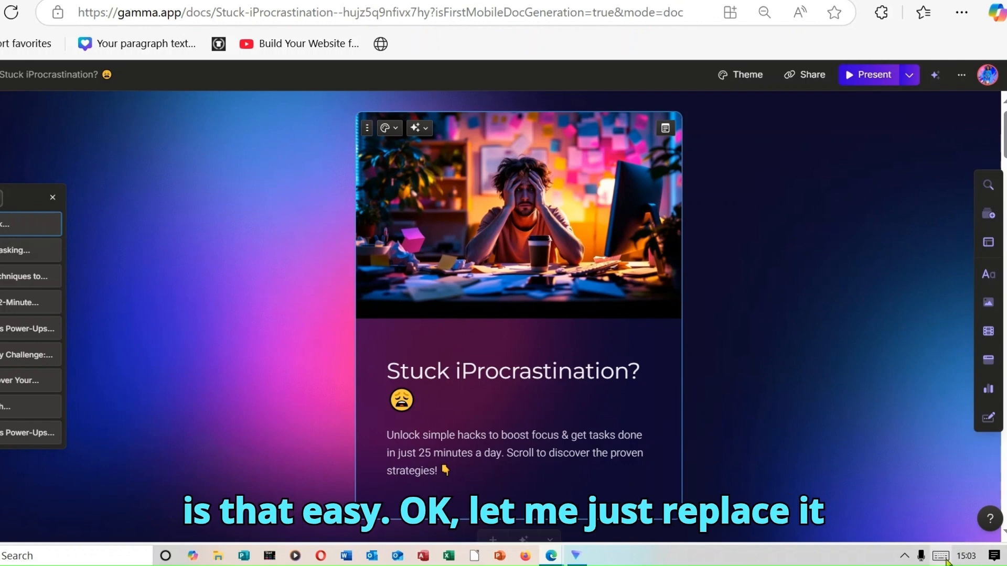
pyautogui.click(944, 559)
pyautogui.moveTo(893, 114); pyautogui.dragTo(892, 18)
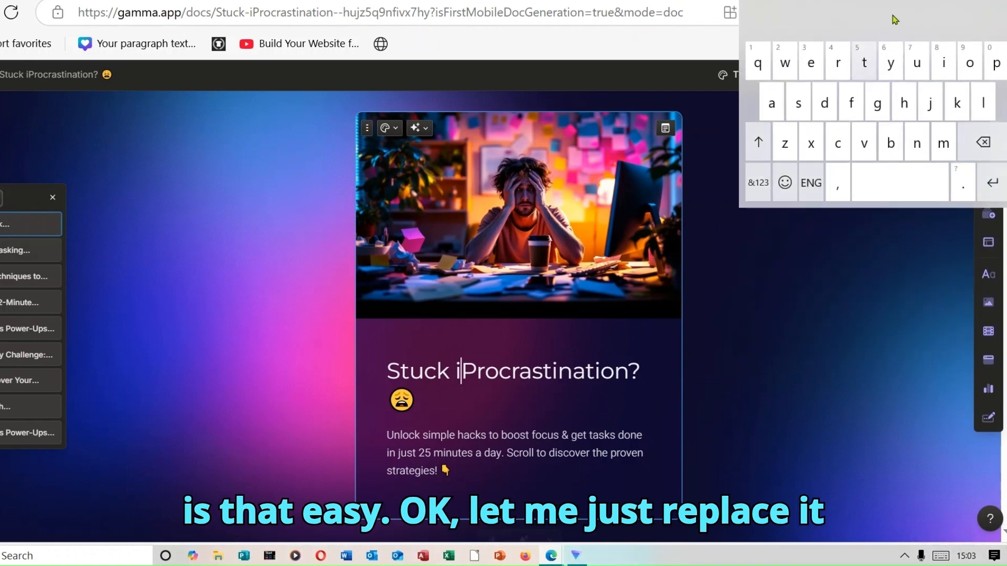
pyautogui.click(922, 133)
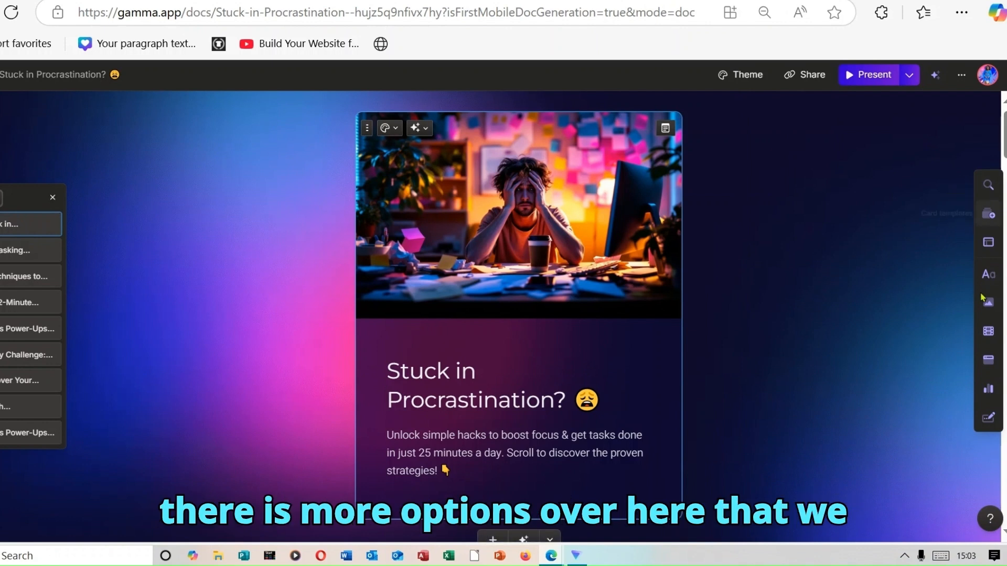
# Look through the alternative themes and the video, media and text elements that can be added to the ebook.
pyautogui.click(754, 77)
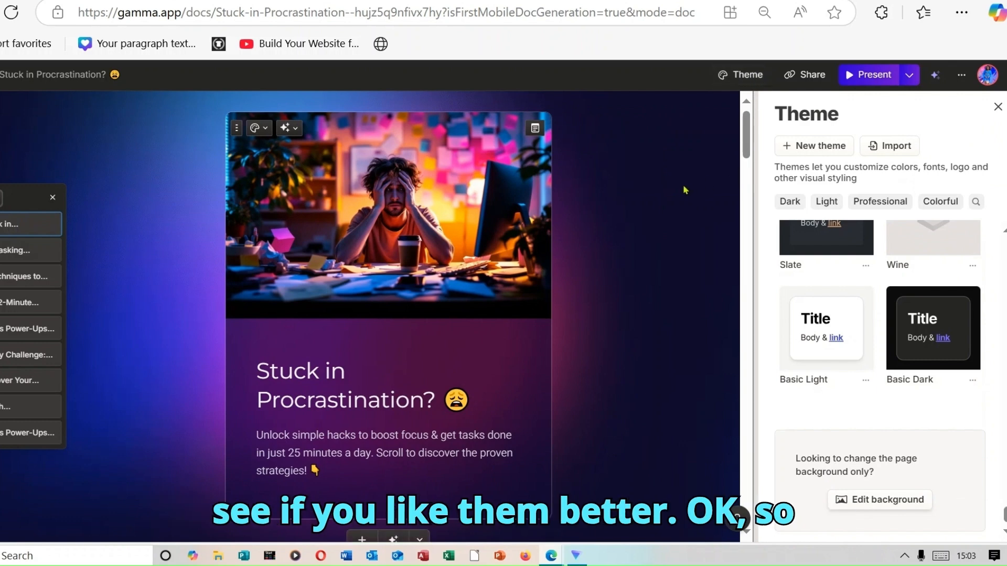
pyautogui.click(996, 108)
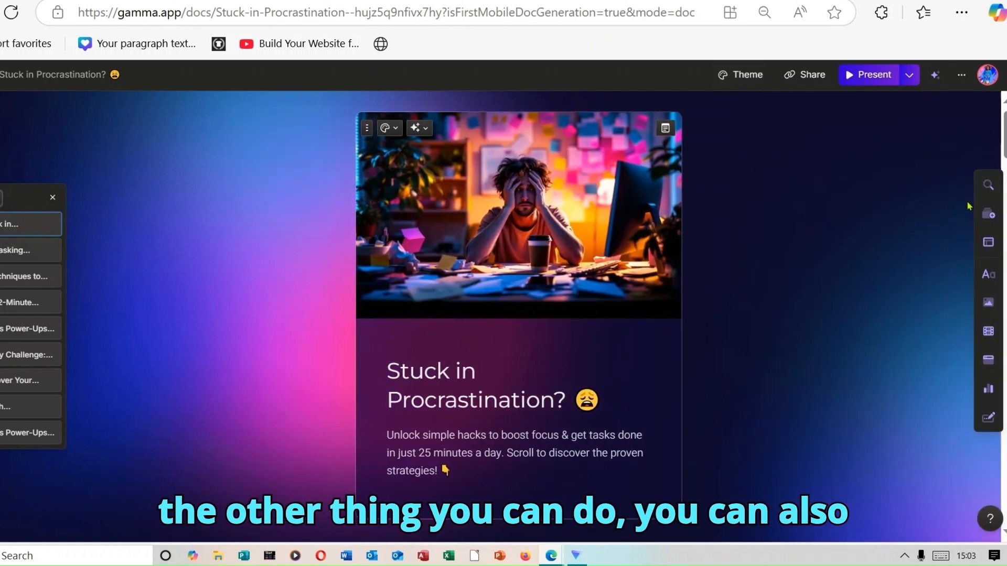
pyautogui.click(990, 332)
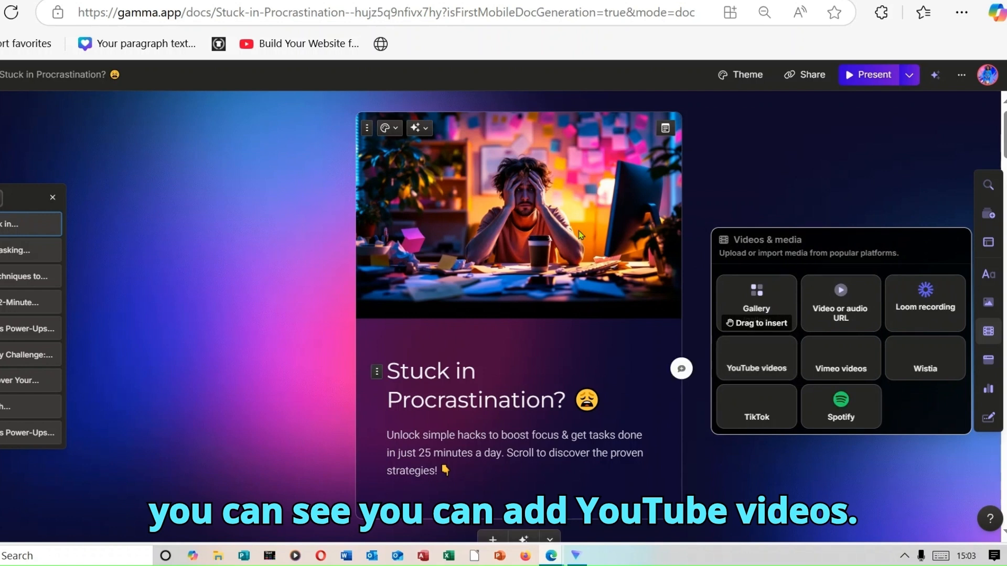
pyautogui.click(484, 204)
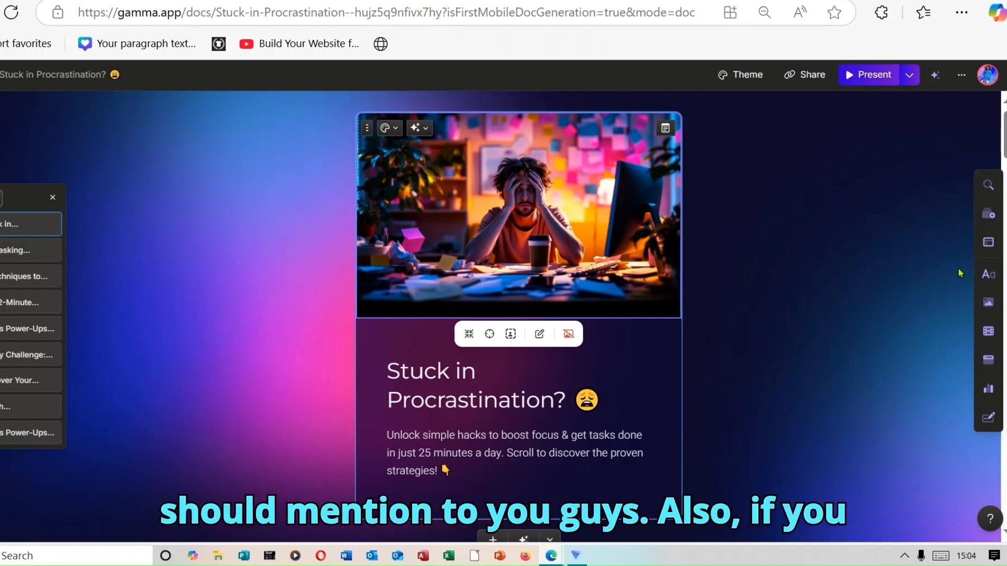
pyautogui.click(989, 275)
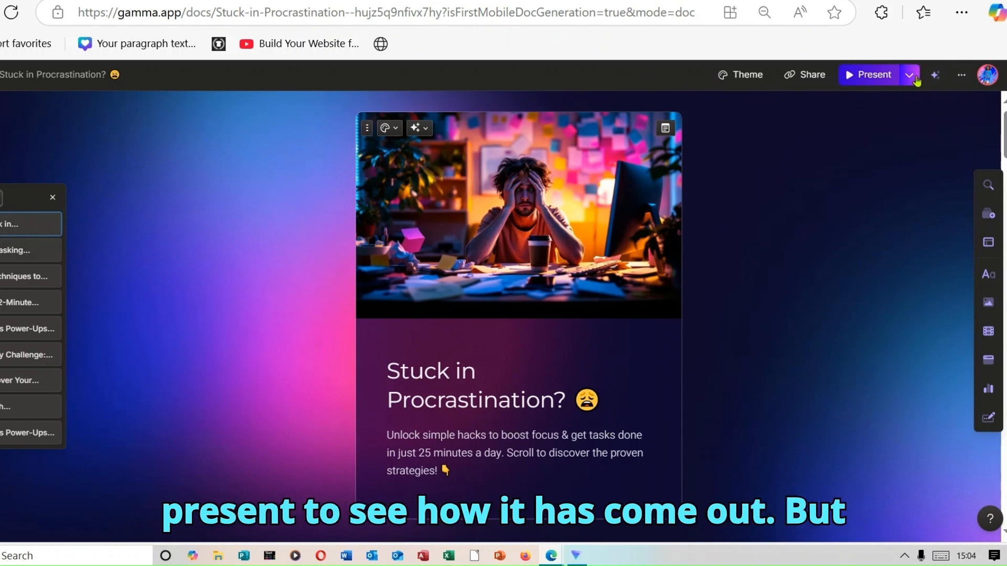
# Export all cards of the ebook to PowerPoint.
pyautogui.click(965, 76)
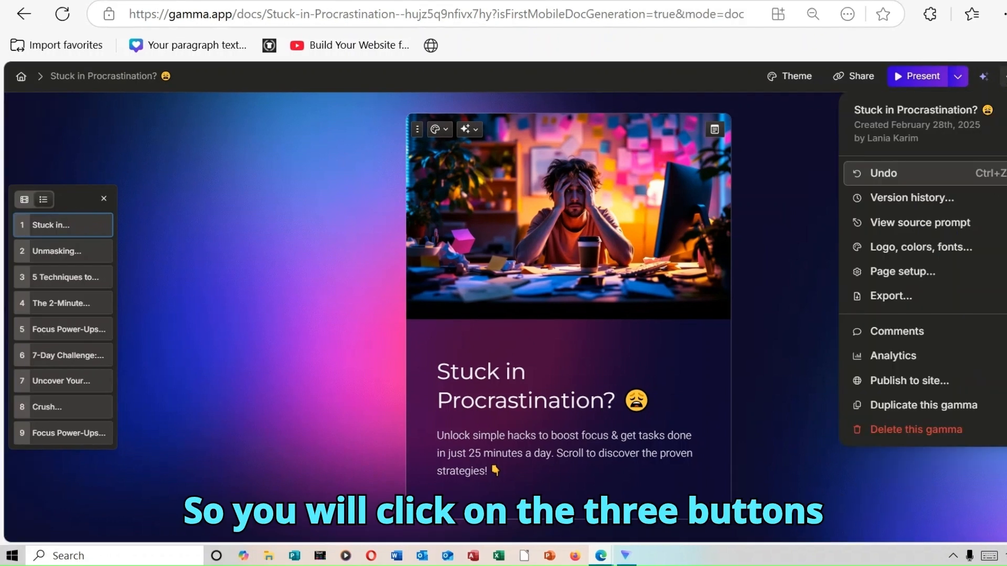
pyautogui.click(892, 297)
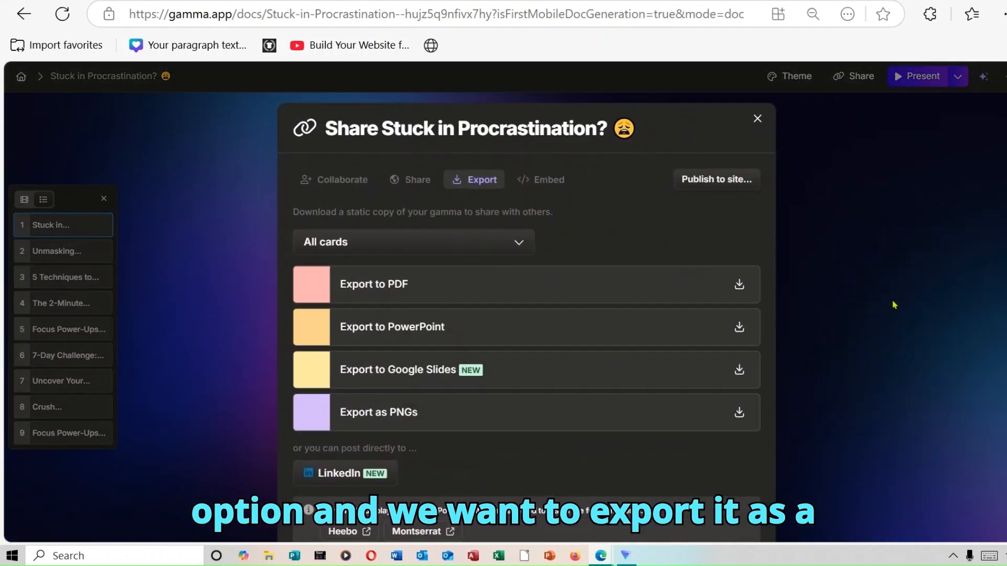
pyautogui.click(501, 335)
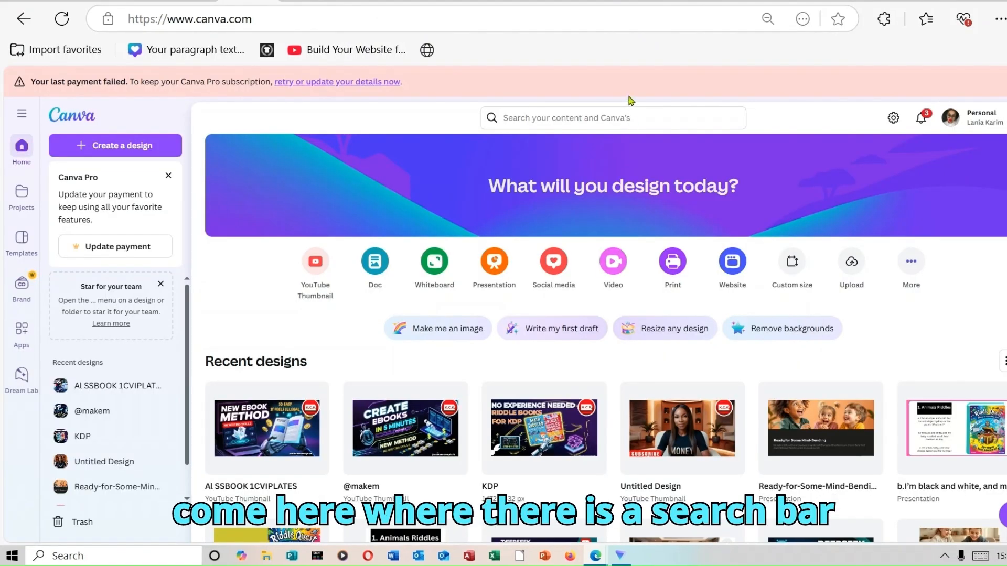
# Search Canva for "ebook" and create a blank design from the template results.
pyautogui.click(584, 120)
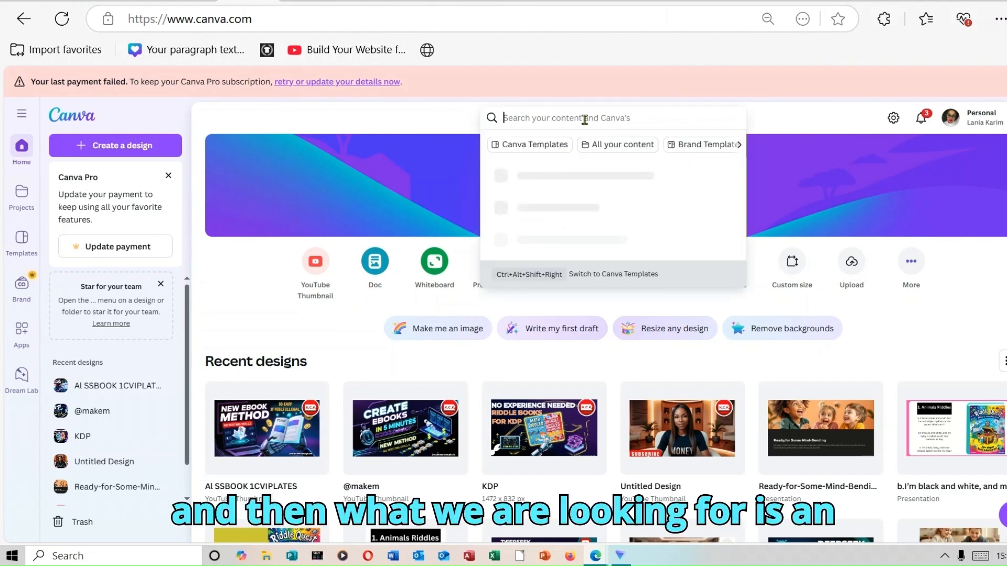
pyautogui.write('e')
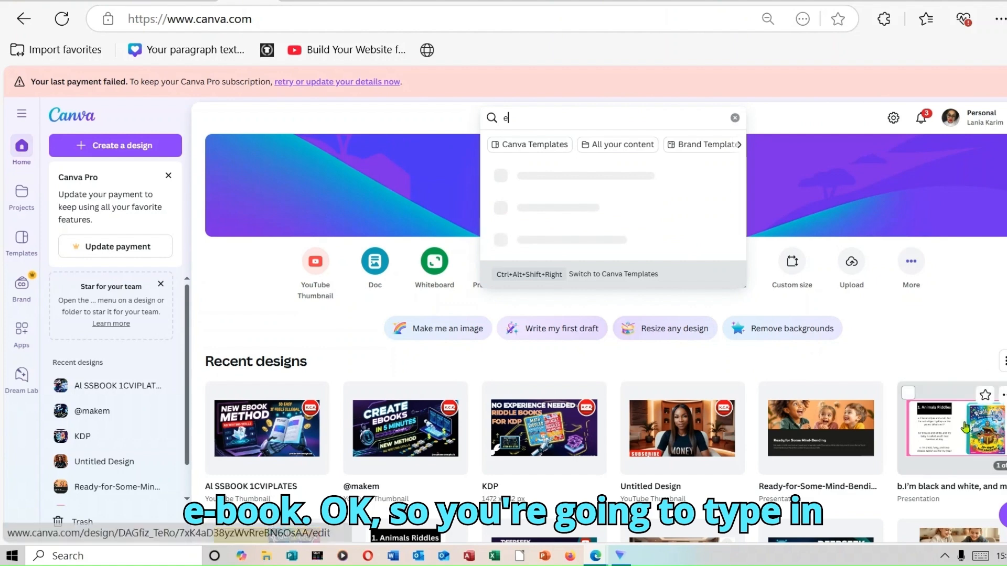
pyautogui.click(981, 556)
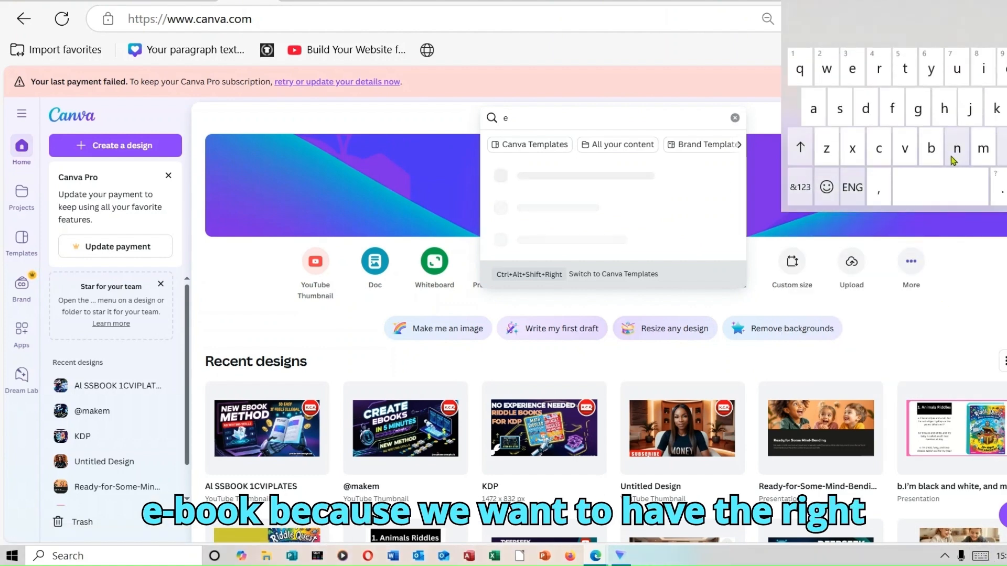
pyautogui.click(932, 151)
pyautogui.write('ook')
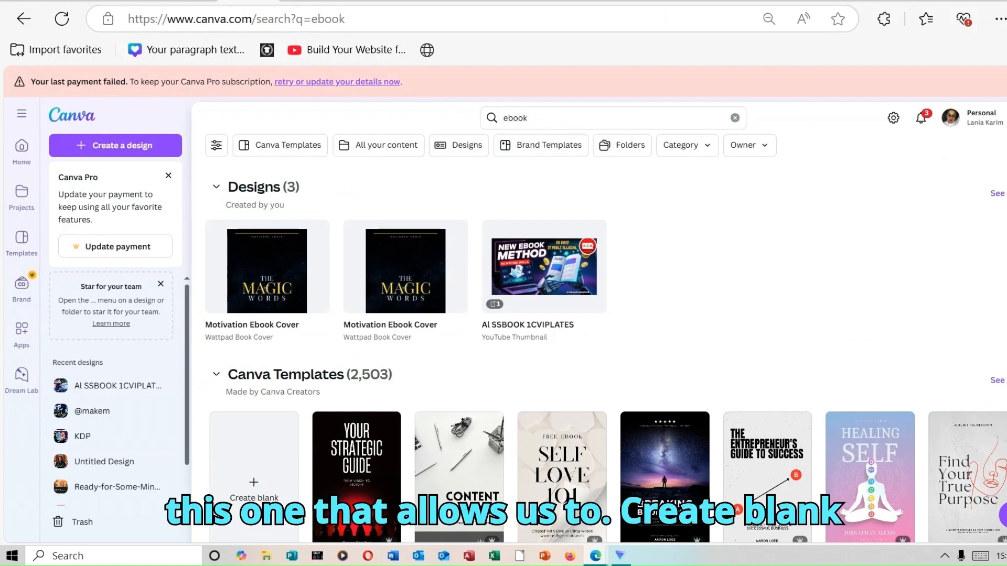
pyautogui.scroll(-2, 377, 382)
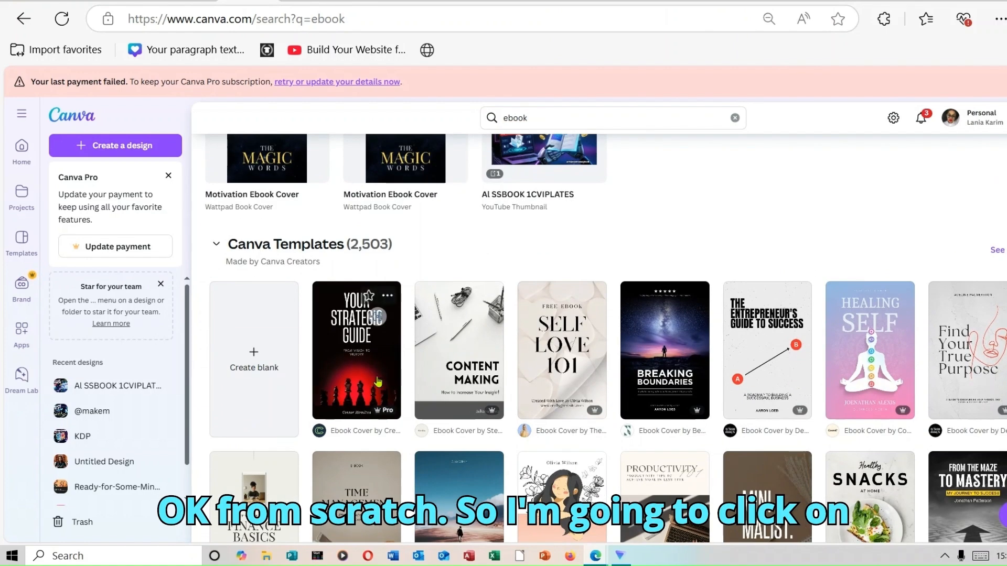
pyautogui.click(260, 355)
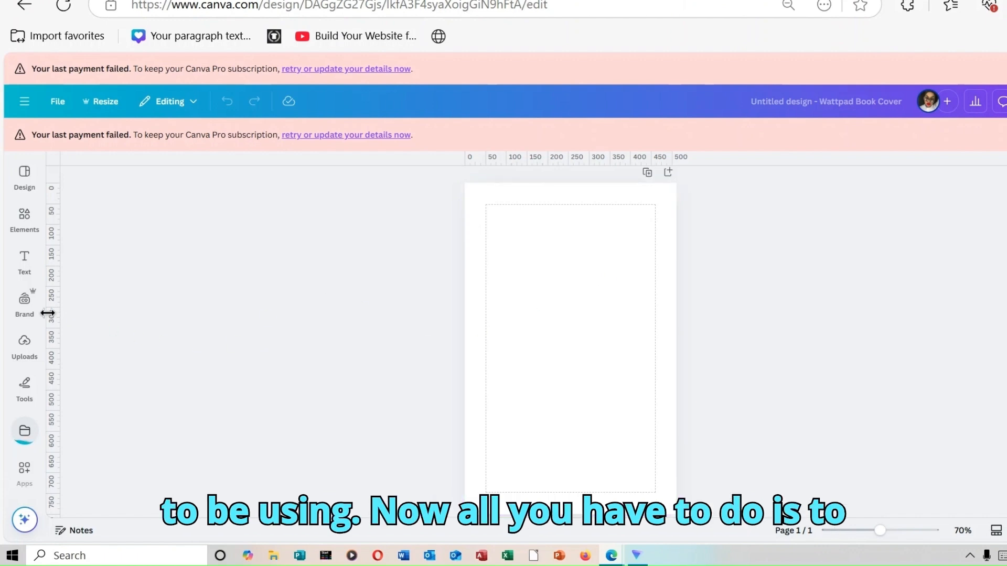
# Open the uploaded Stuck-in-Procrastination.pptx from the projects and apply all 8 pages to the blank design.
pyautogui.click(24, 302)
pyautogui.click(32, 345)
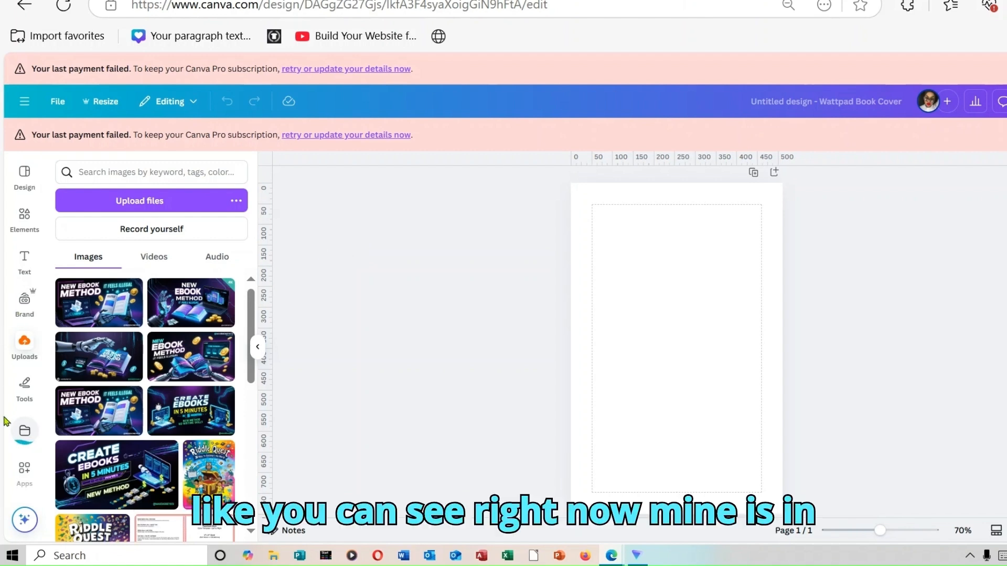
pyautogui.click(27, 441)
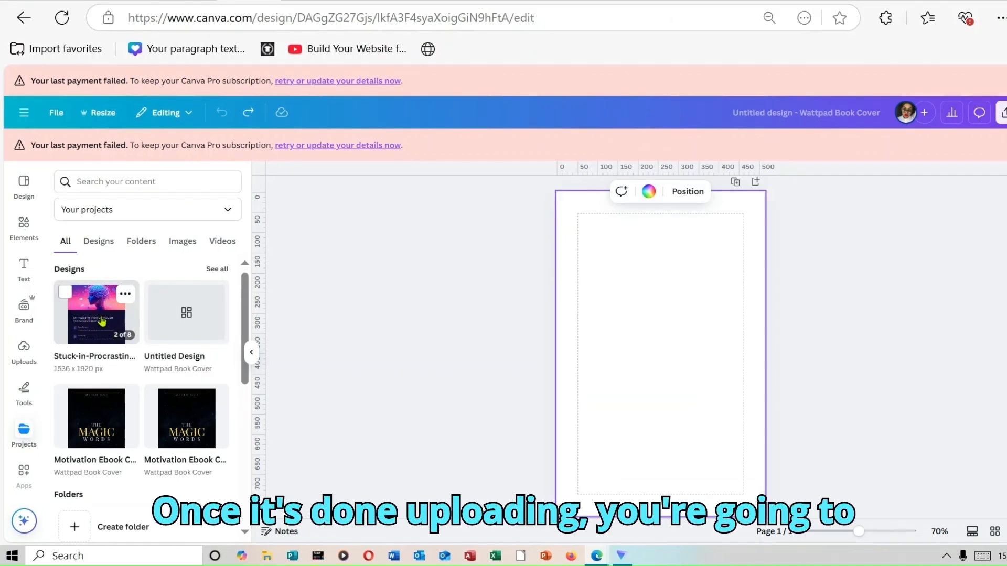
pyautogui.click(103, 327)
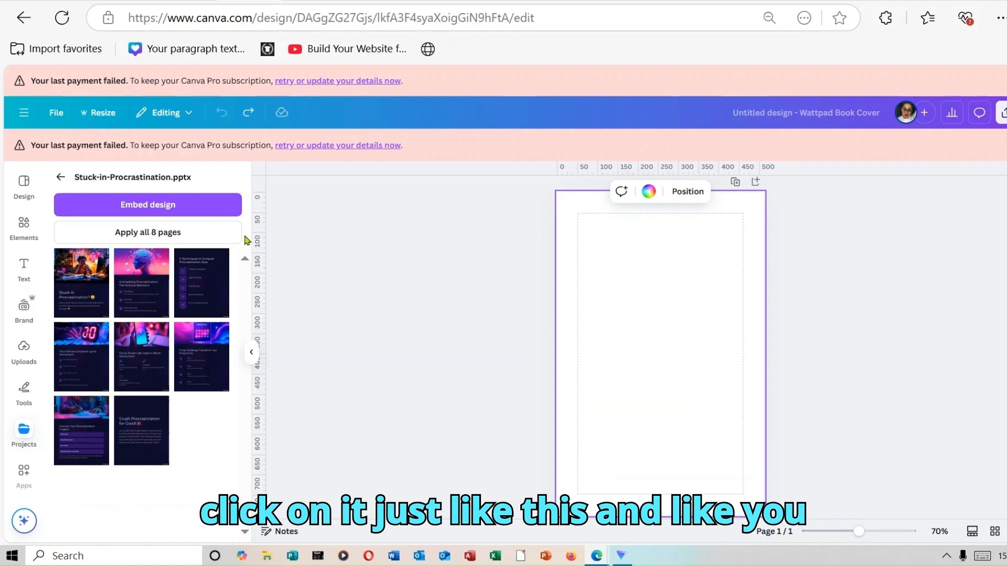
pyautogui.click(180, 238)
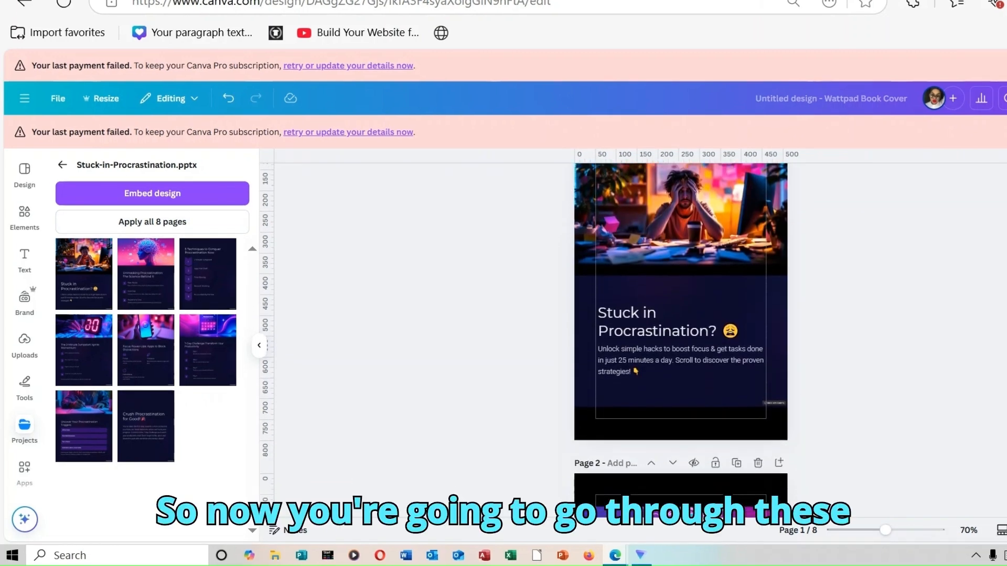
# Move the page 4 heading "The 2-Minute Jumpstart: Ignite Momentum" slightly to the right so it sits inside the margin guides.
pyautogui.scroll(-5, 681, 315)
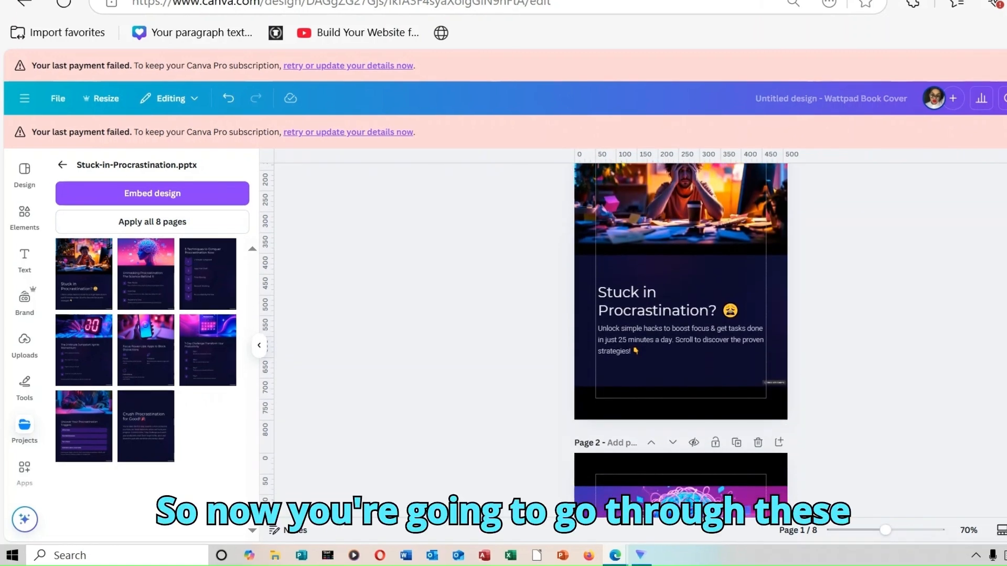
pyautogui.scroll(-1, 681, 314)
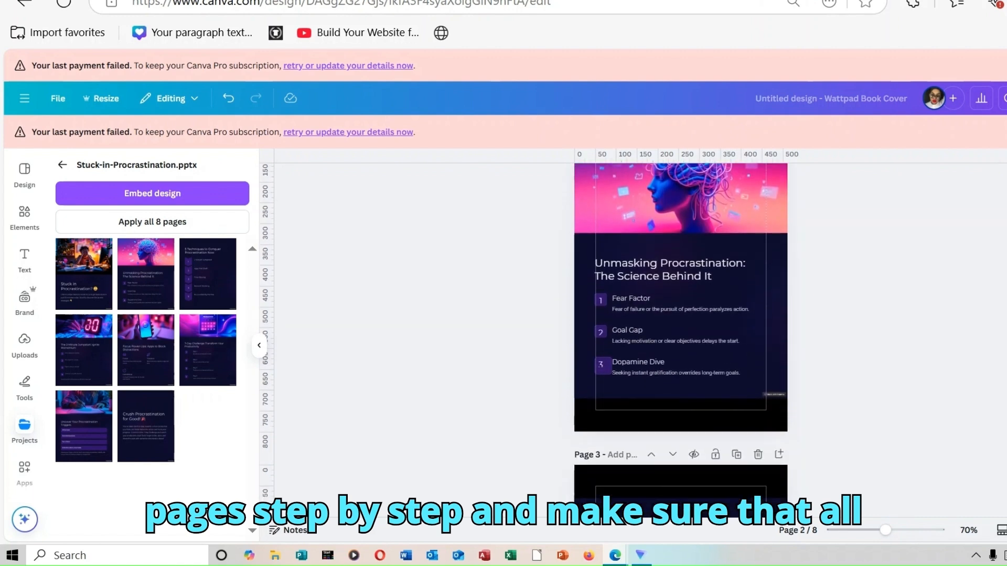
pyautogui.scroll(-3, 768, 240)
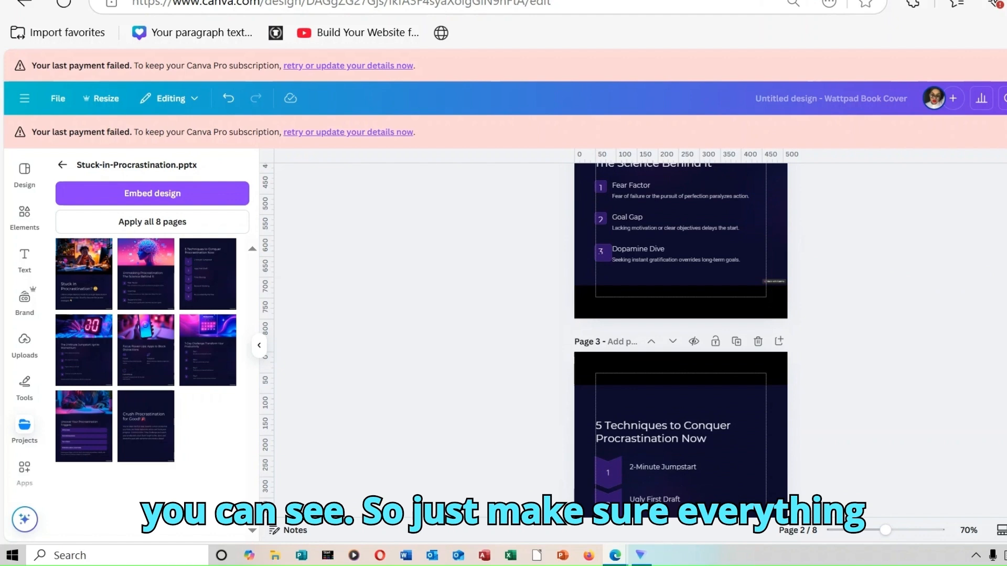
pyautogui.scroll(-10, 681, 341)
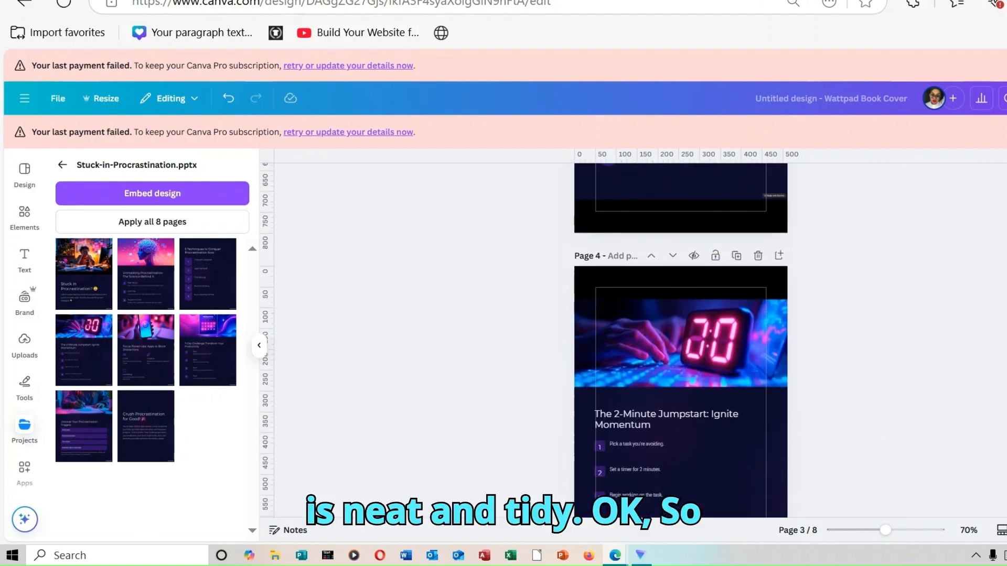
pyautogui.scroll(-4, 682, 268)
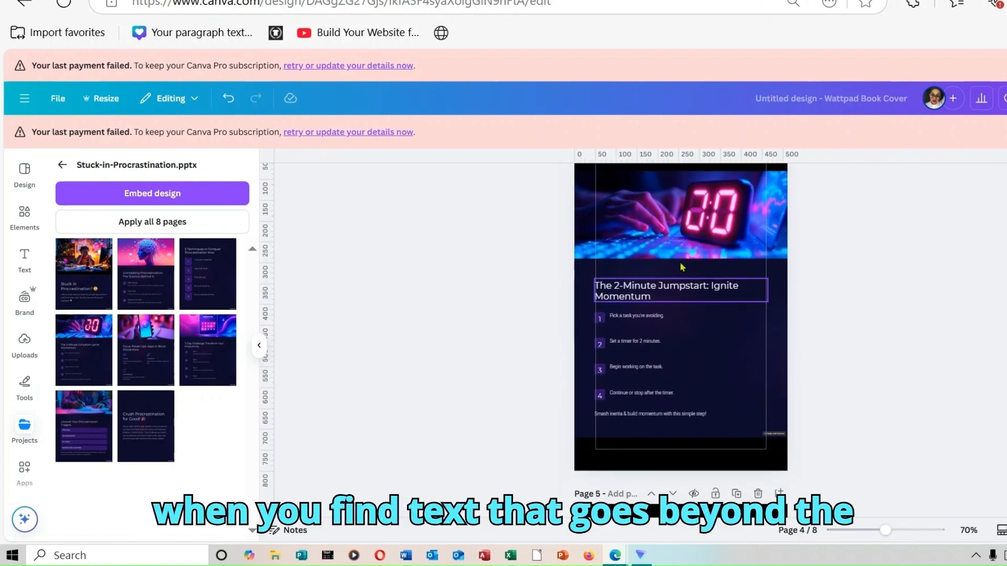
pyautogui.click(624, 292)
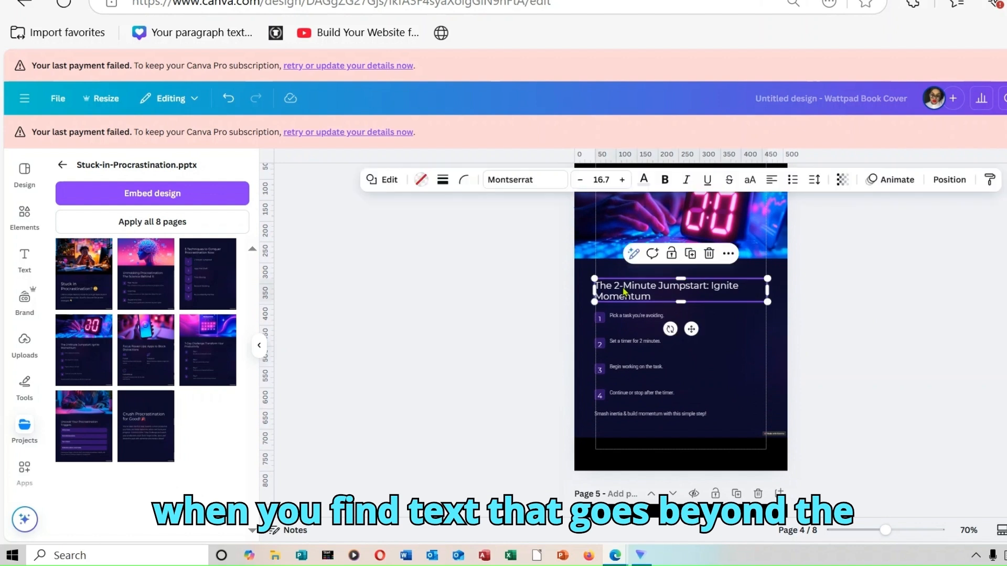
pyautogui.moveTo(624, 291); pyautogui.dragTo(625, 288)
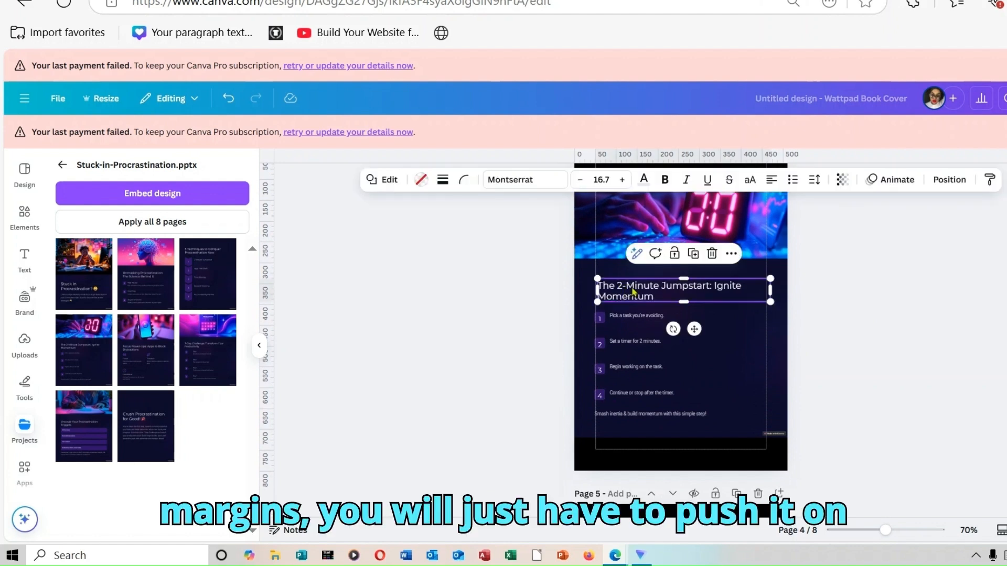
# Add a blank page directly after page 1 and insert a text box on it.
pyautogui.scroll(-5, 678, 334)
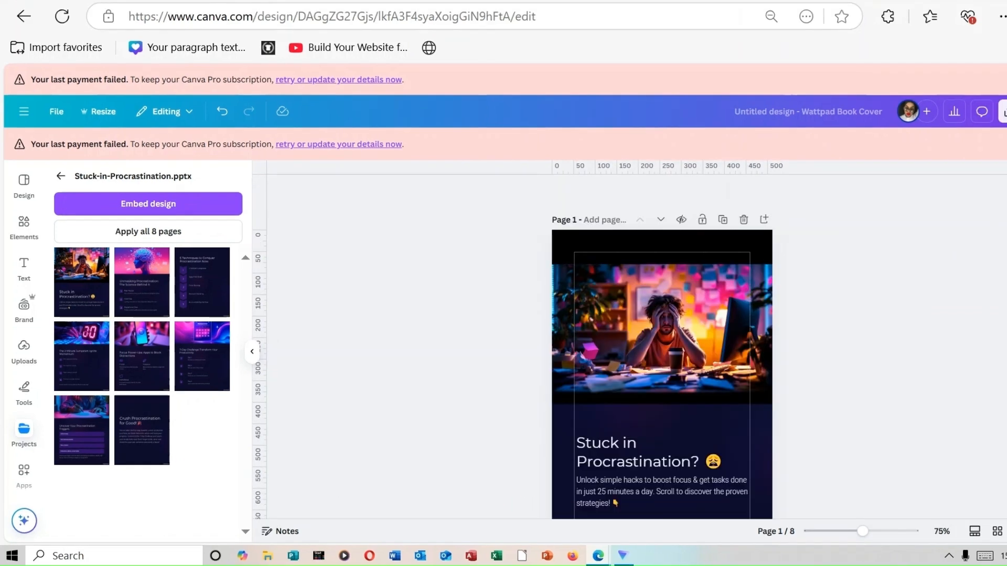
pyautogui.scroll(-5, 662, 346)
pyautogui.scroll(4, 662, 346)
pyautogui.scroll(2, 662, 346)
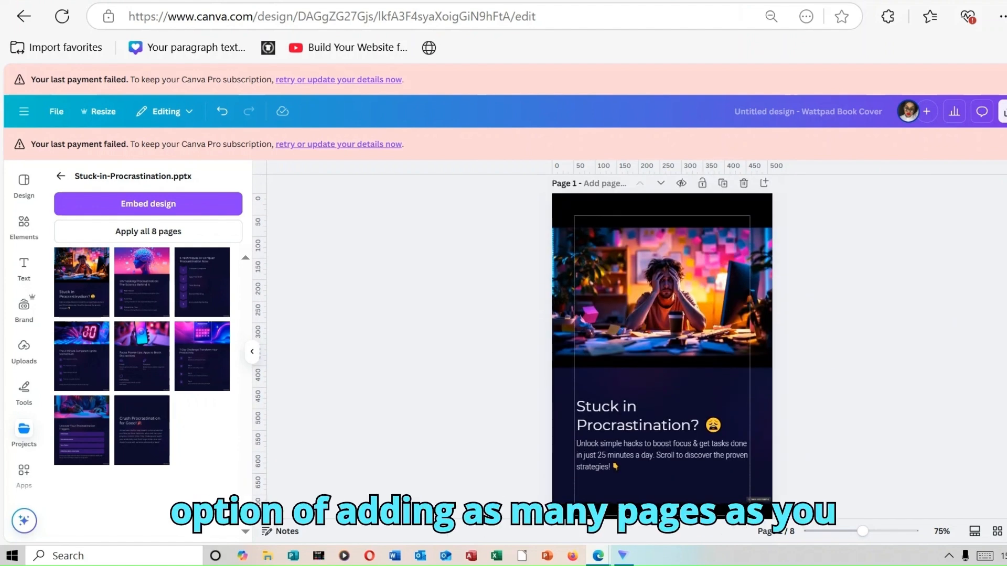
pyautogui.click(765, 184)
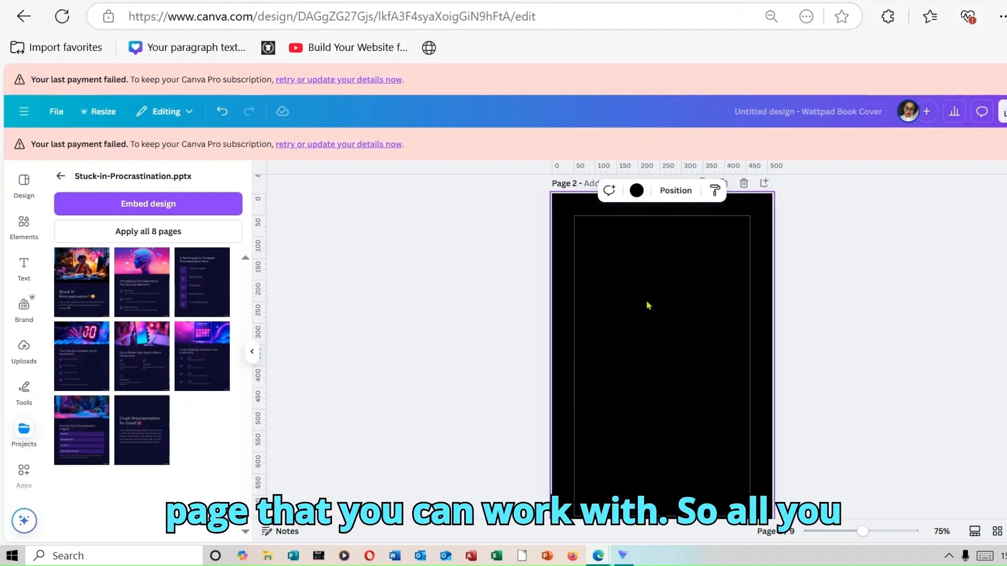
pyautogui.click(30, 268)
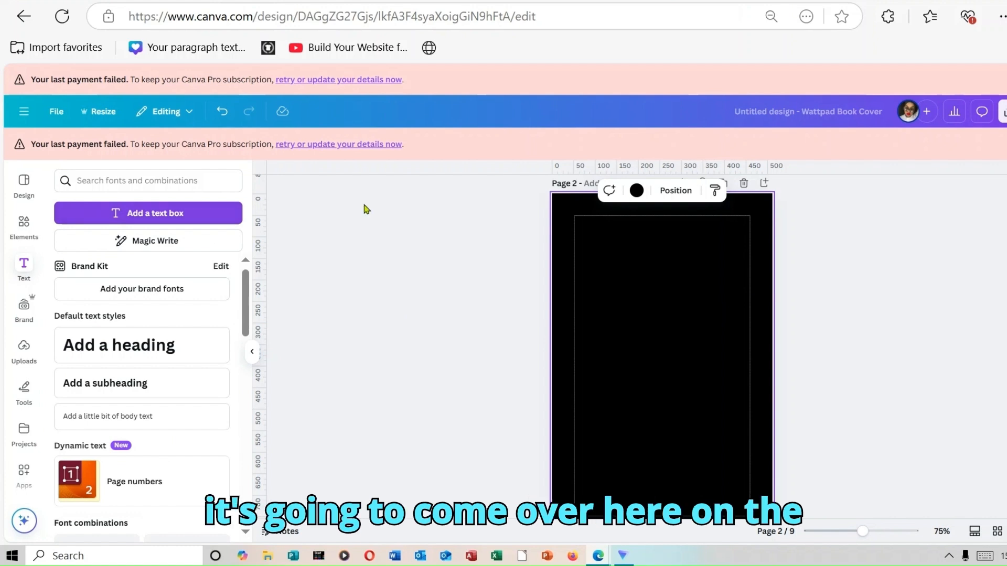
pyautogui.click(186, 214)
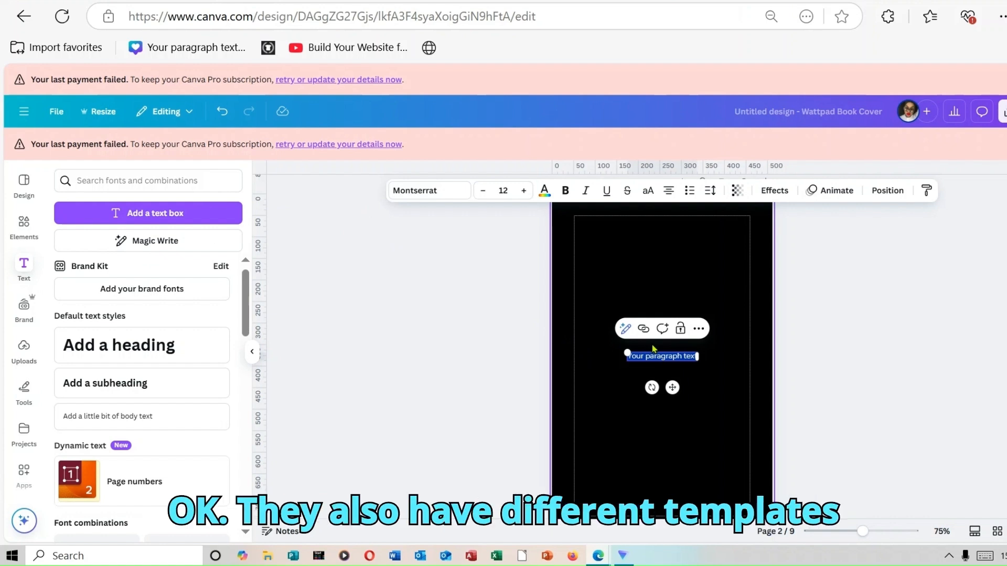
# Show the available book cover templates, and delete the extra page 2 holding only the placeholder text.
pyautogui.click(24, 202)
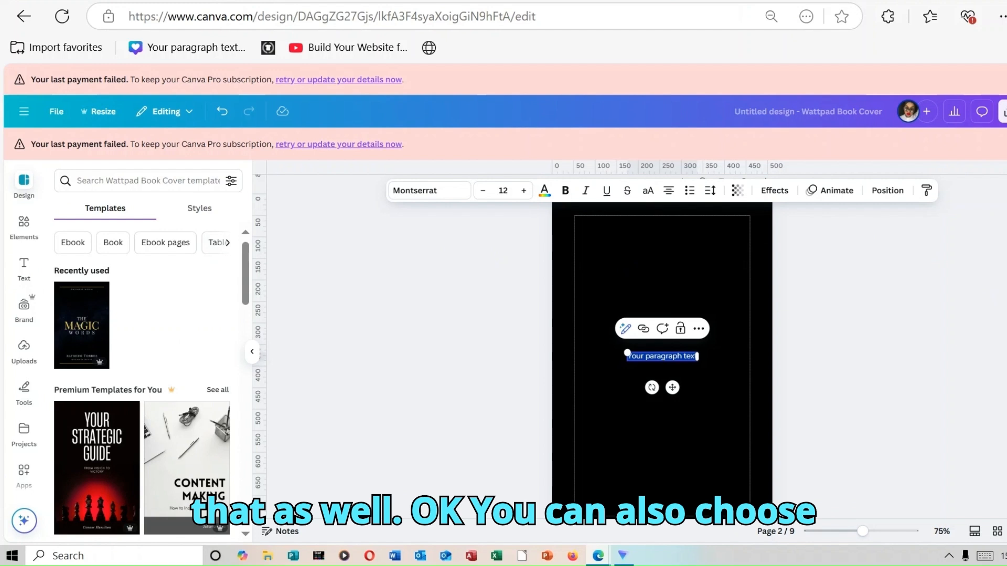
pyautogui.scroll(2, 662, 367)
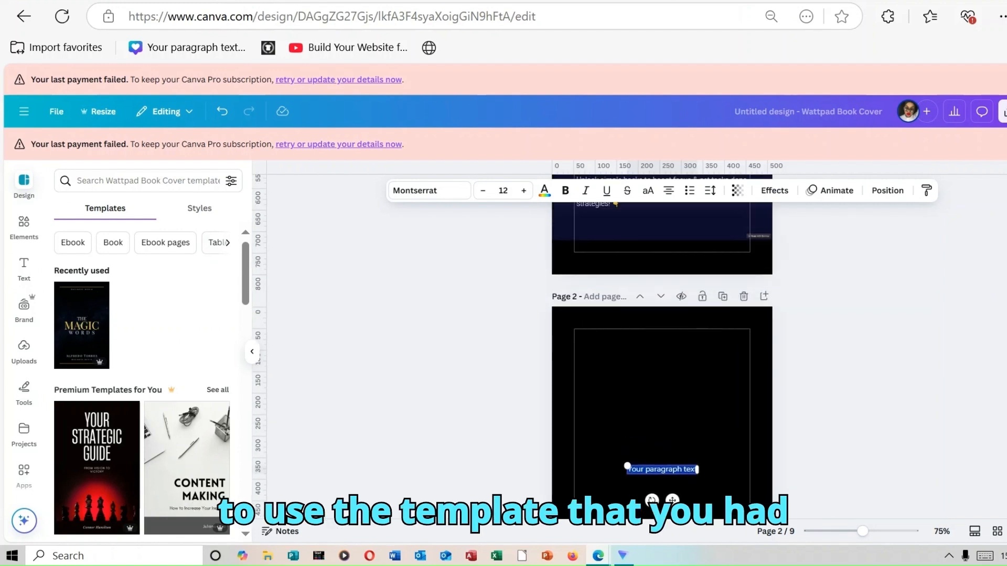
pyautogui.click(743, 297)
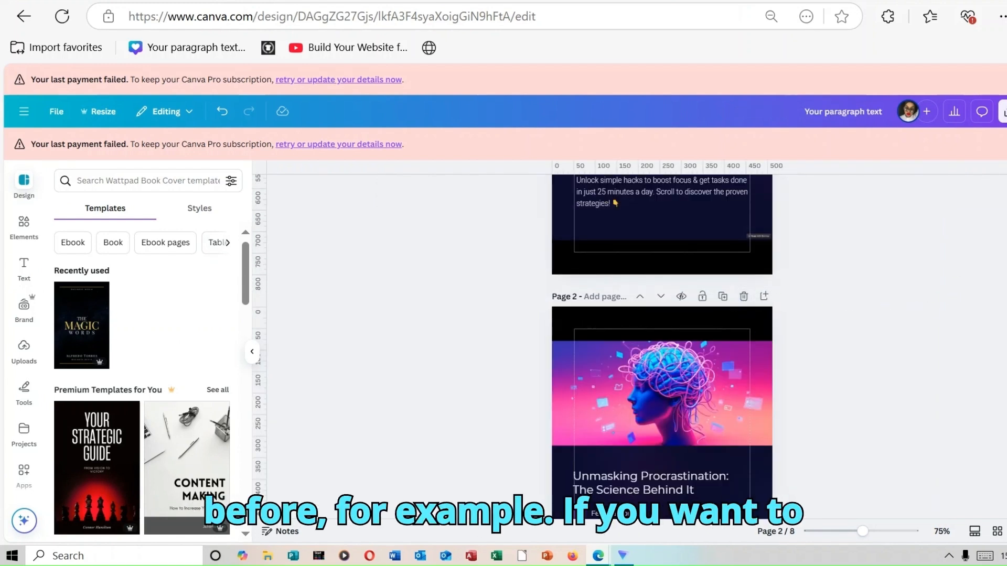
# Duplicate page 1 and select the "Stuck in Procrastination?" title on the copy.
pyautogui.scroll(6, 662, 346)
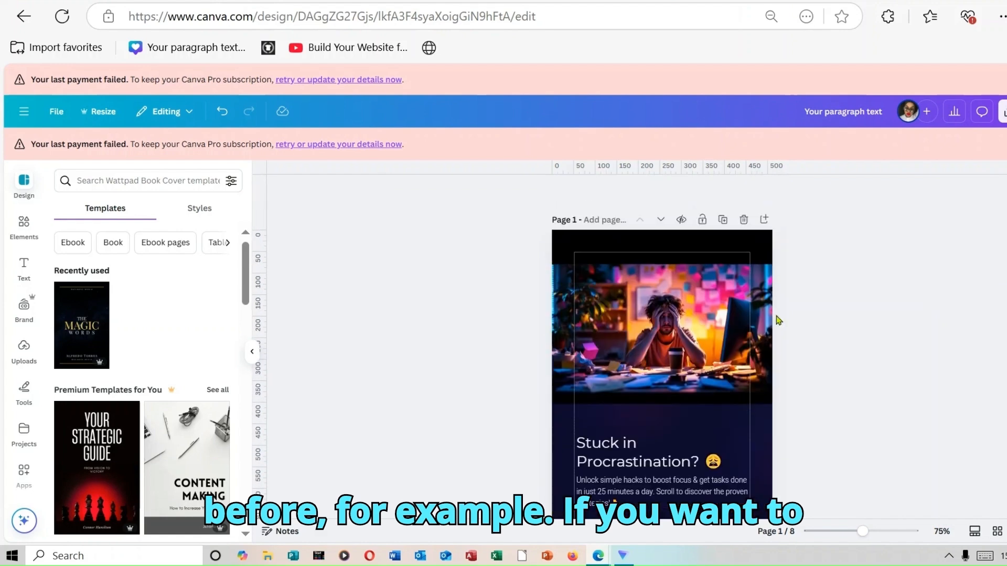
pyautogui.click(723, 219)
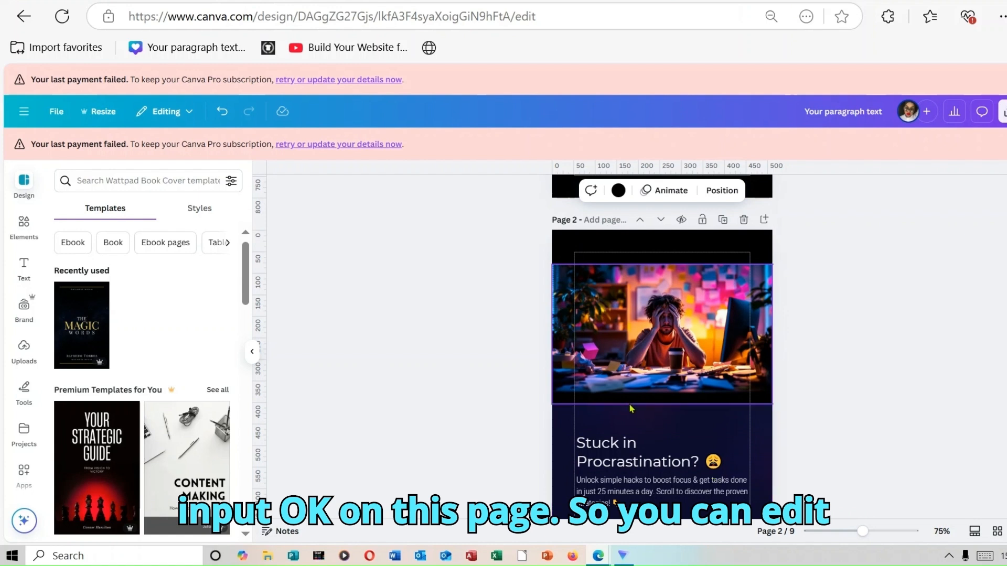
pyautogui.click(623, 456)
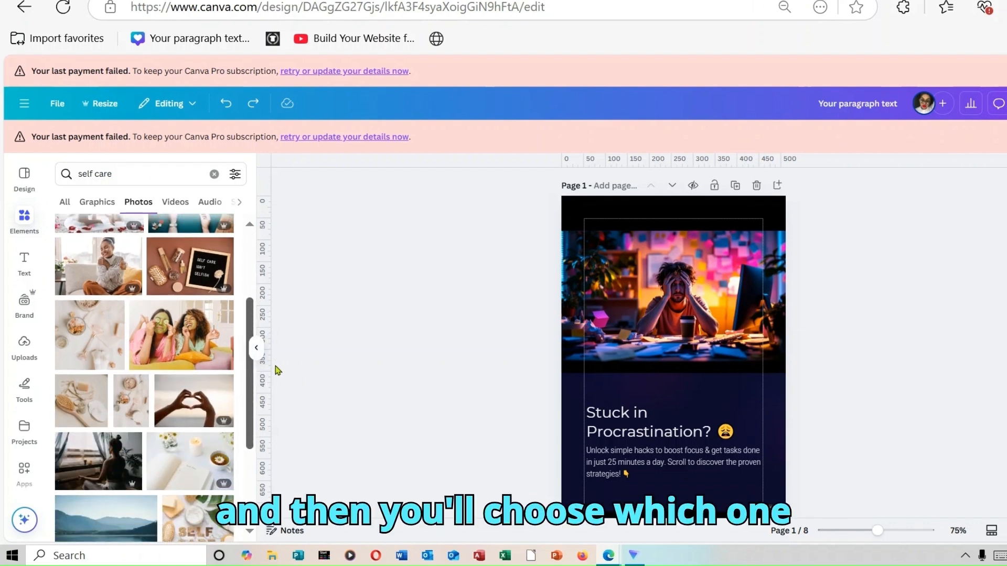
# Try replacing the page 1 image with the self care photo of a person reading in a bathtub, and undo the replacement.
pyautogui.scroll(-2, 157, 378)
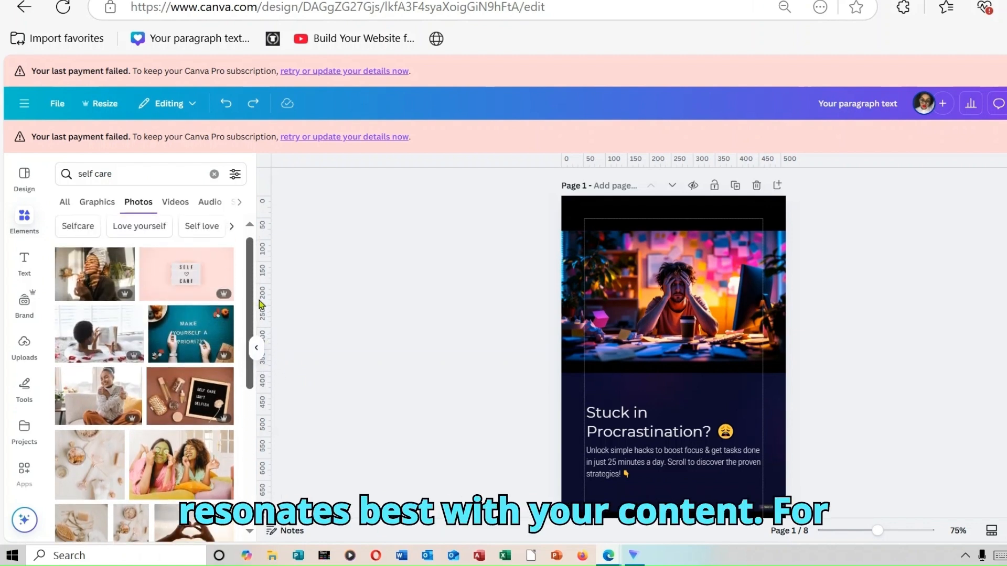
pyautogui.moveTo(260, 301); pyautogui.dragTo(255, 274)
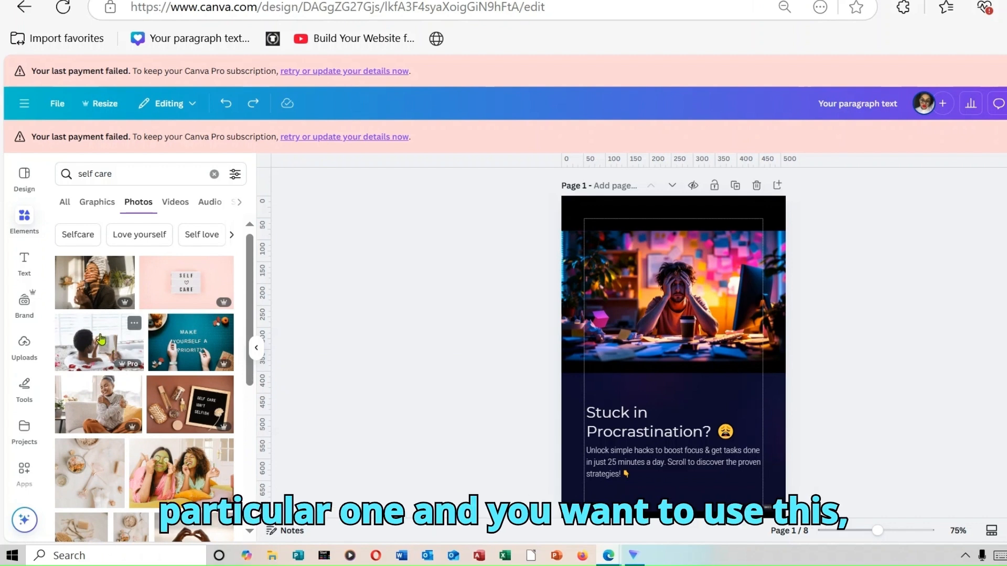
pyautogui.moveTo(102, 355); pyautogui.dragTo(680, 274)
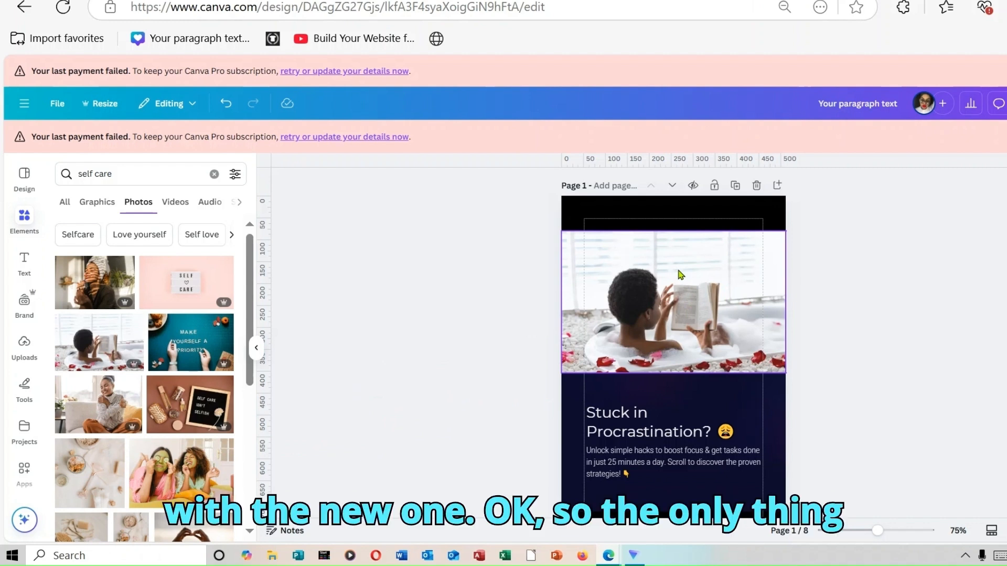
pyautogui.click(226, 104)
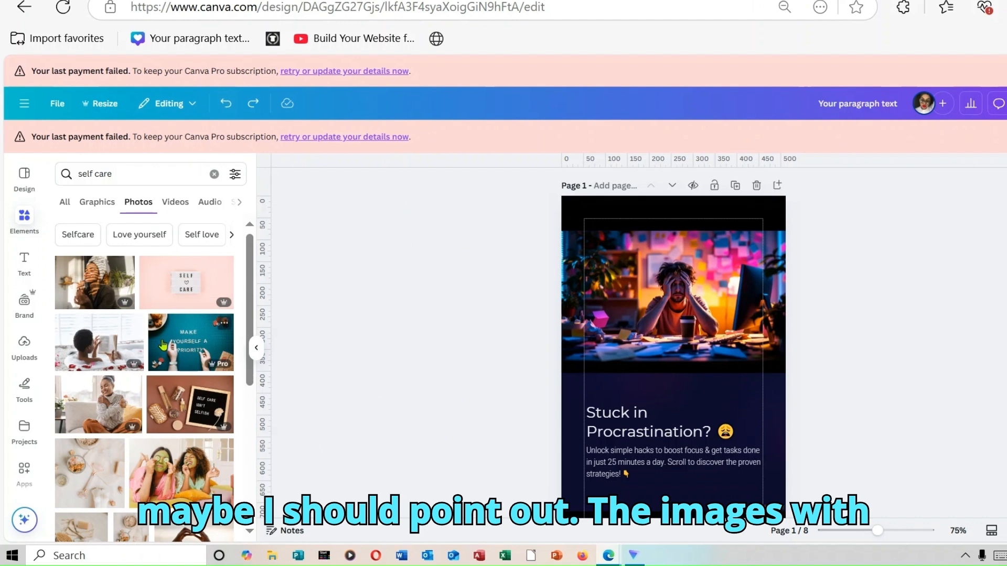
pyautogui.moveTo(138, 365)
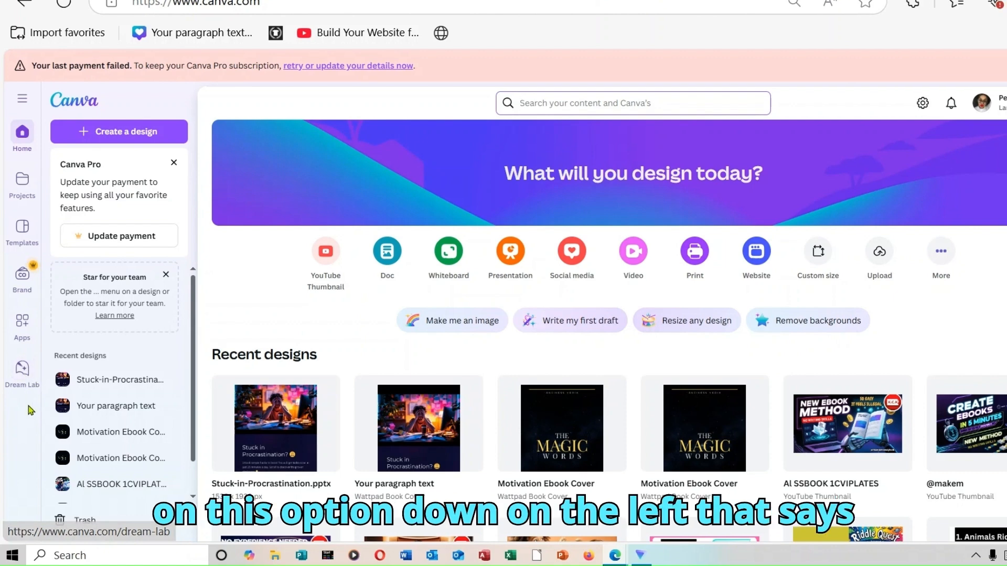
# Open Dream Lab, paste the copied "Stop Procrastinating Now" book cover prompt, and remove its leading "Prompt:" label.
pyautogui.click(22, 370)
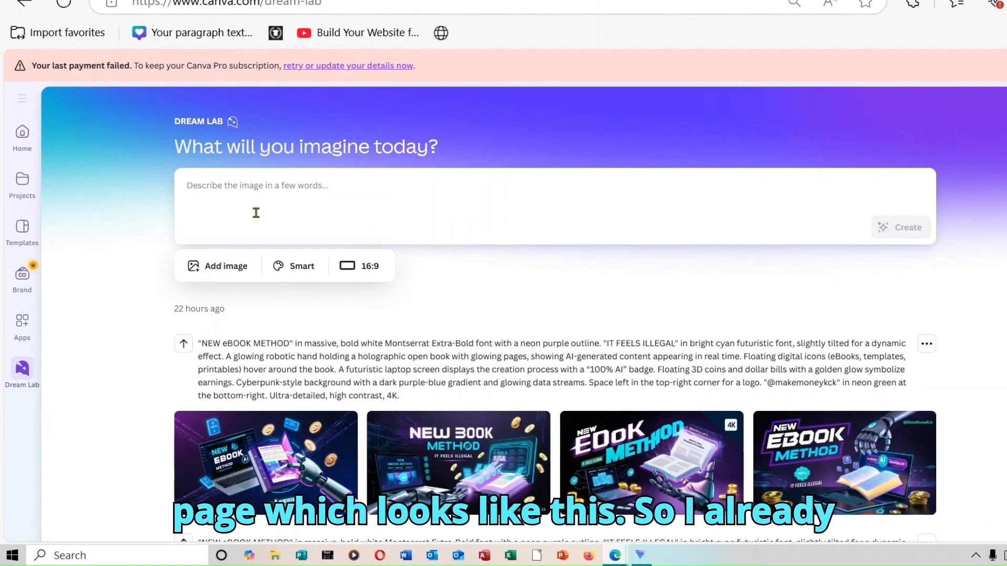
pyautogui.rightClick(242, 202)
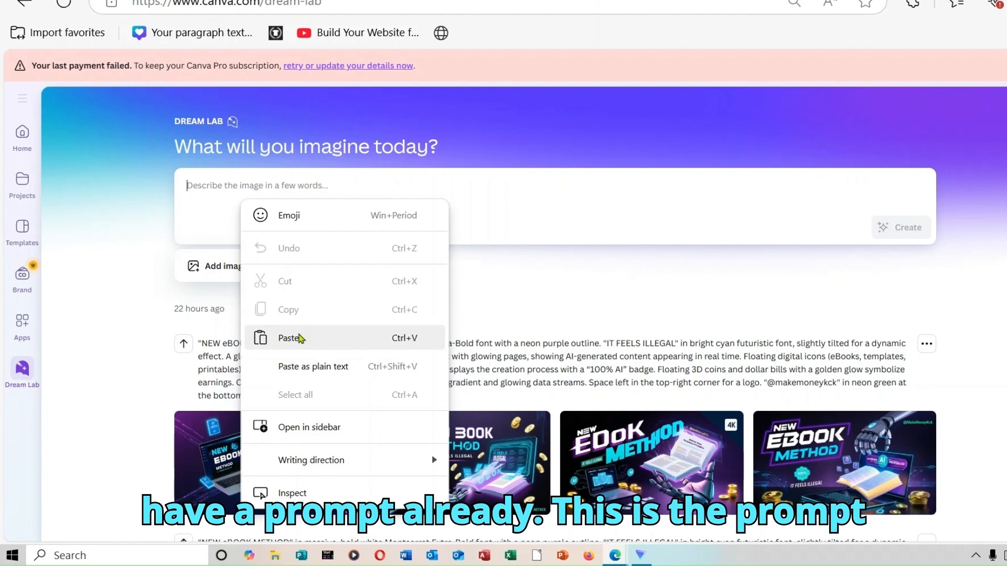
pyautogui.click(300, 338)
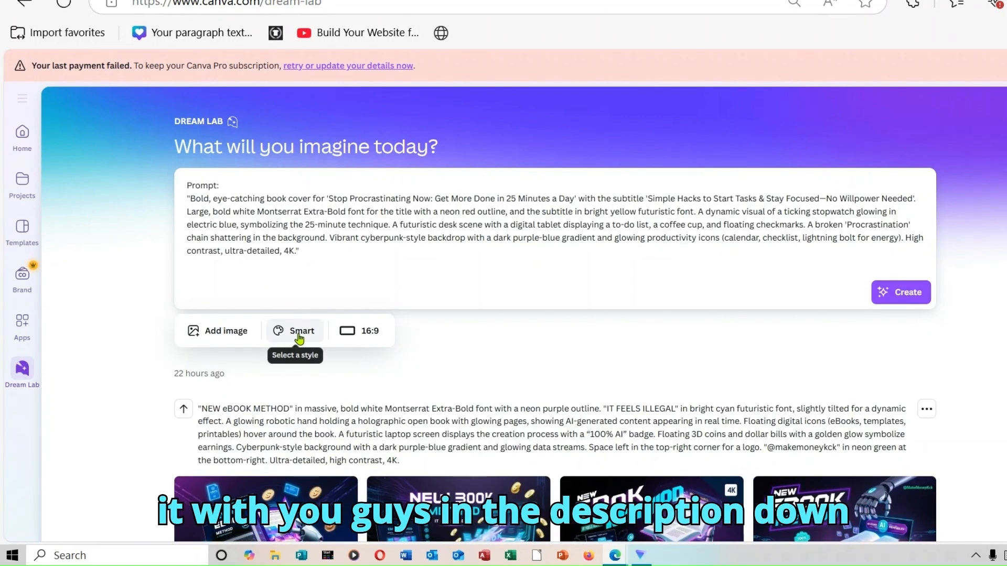
pyautogui.moveTo(220, 186); pyautogui.dragTo(190, 184)
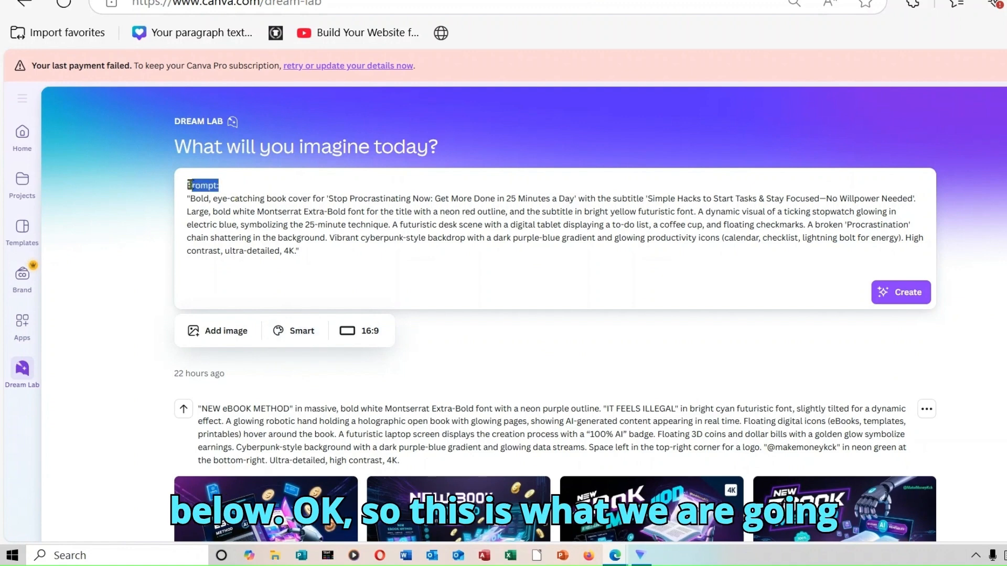
pyautogui.press('BackSpace')
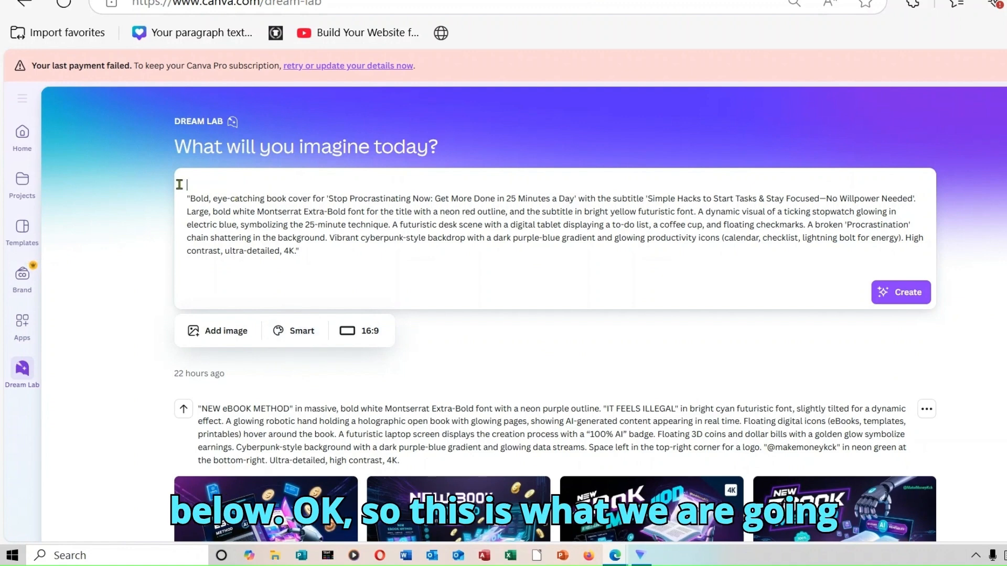
# Set the aspect ratio to 3:4 and generate the book cover images.
pyautogui.click(369, 333)
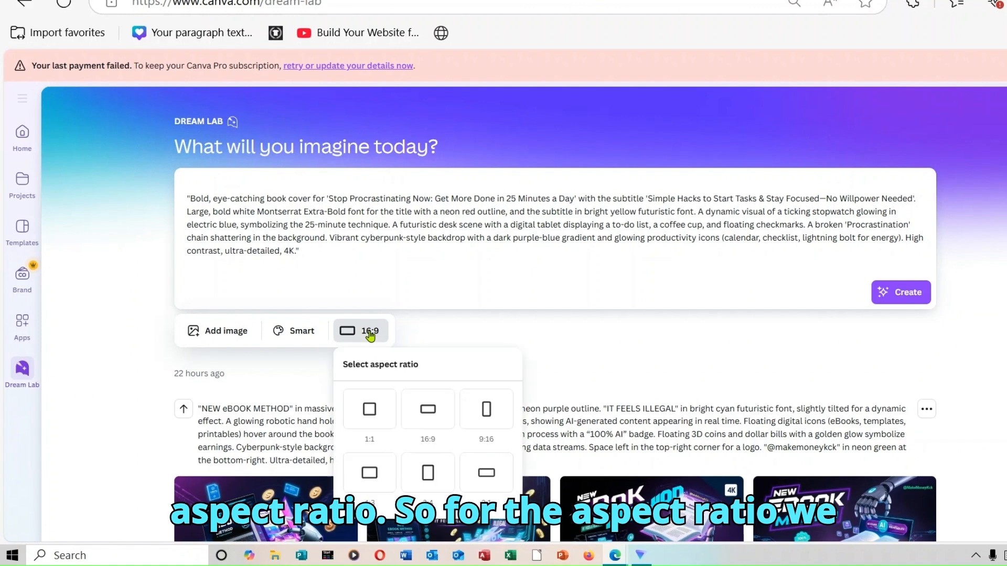
pyautogui.click(429, 477)
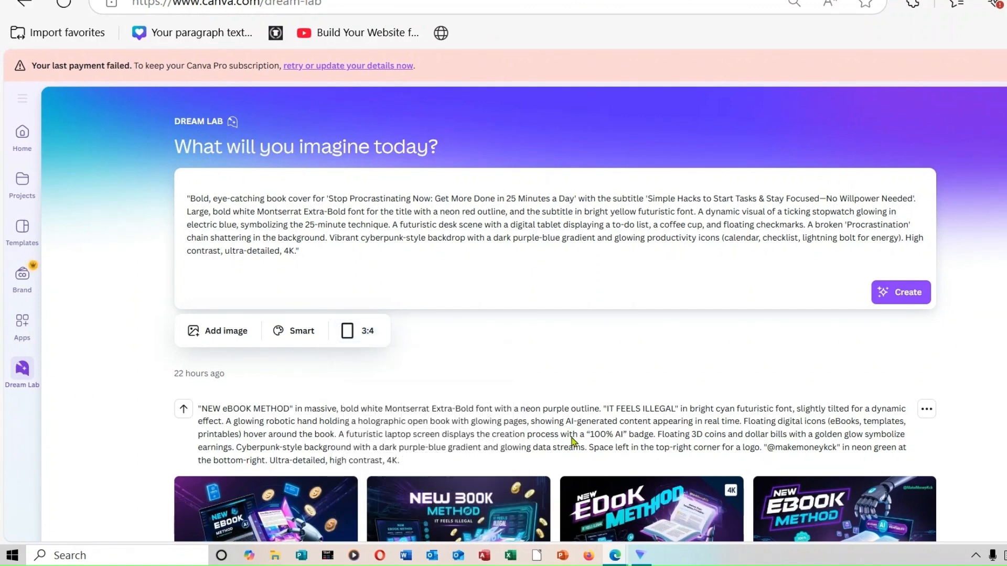
pyautogui.click(903, 295)
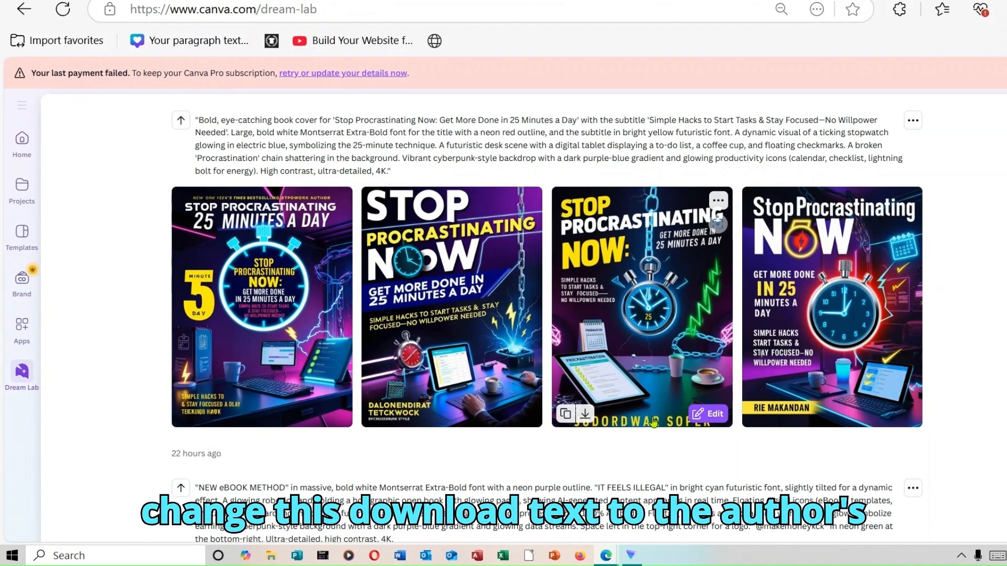
# Open the third generated cover for editing and use Grab Text to make the author name at its lower edge editable.
pyautogui.click(709, 415)
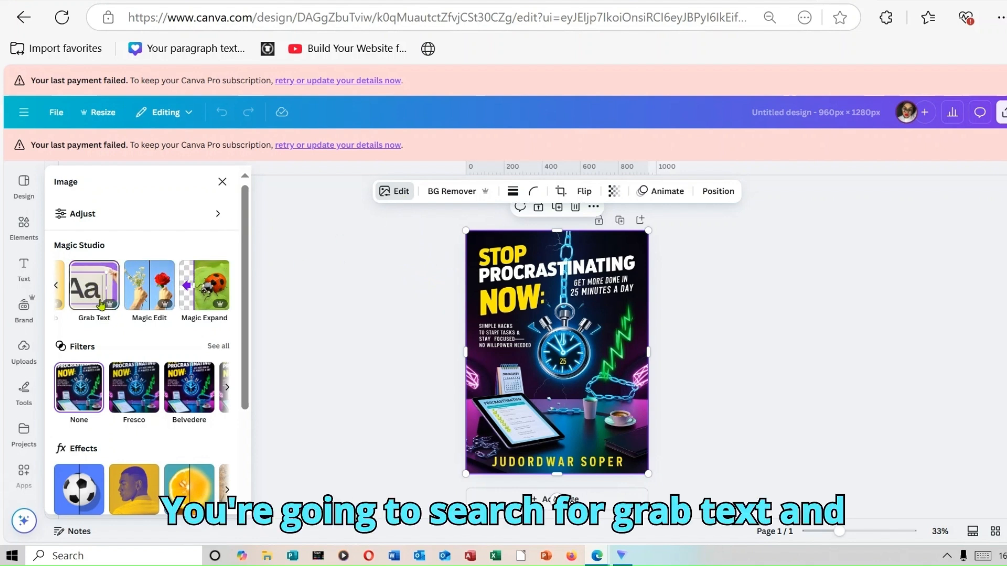
pyautogui.click(85, 282)
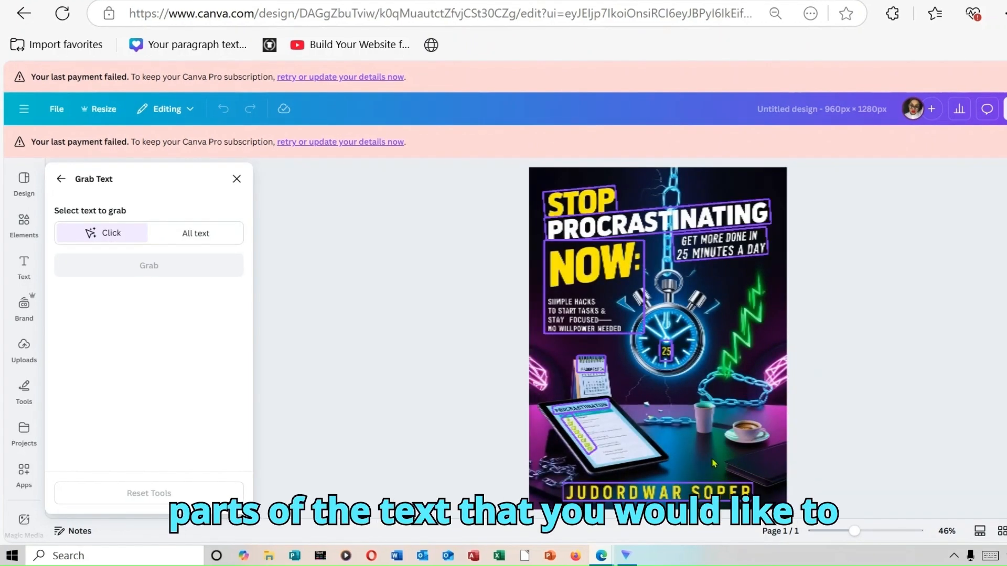
pyautogui.click(684, 494)
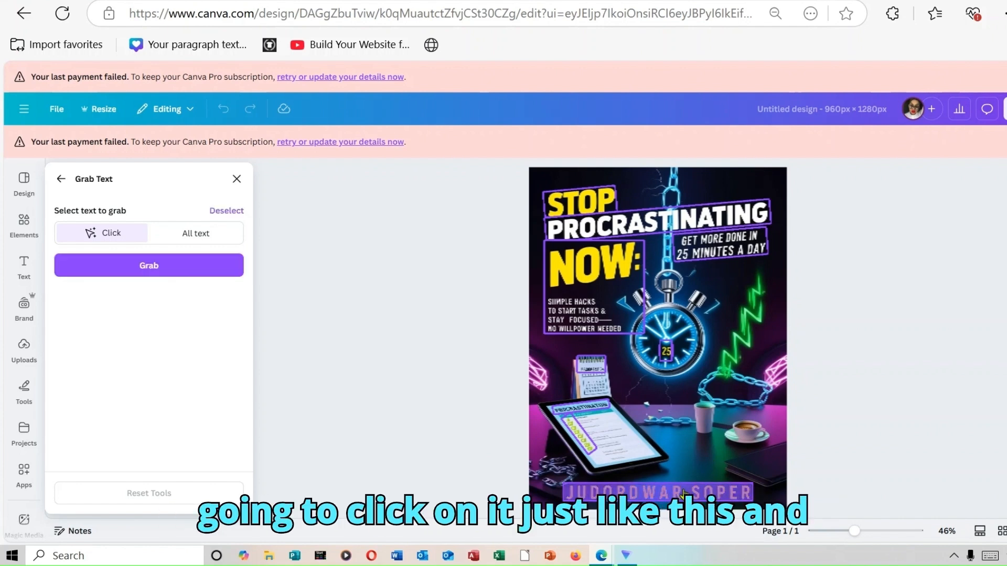
pyautogui.click(204, 273)
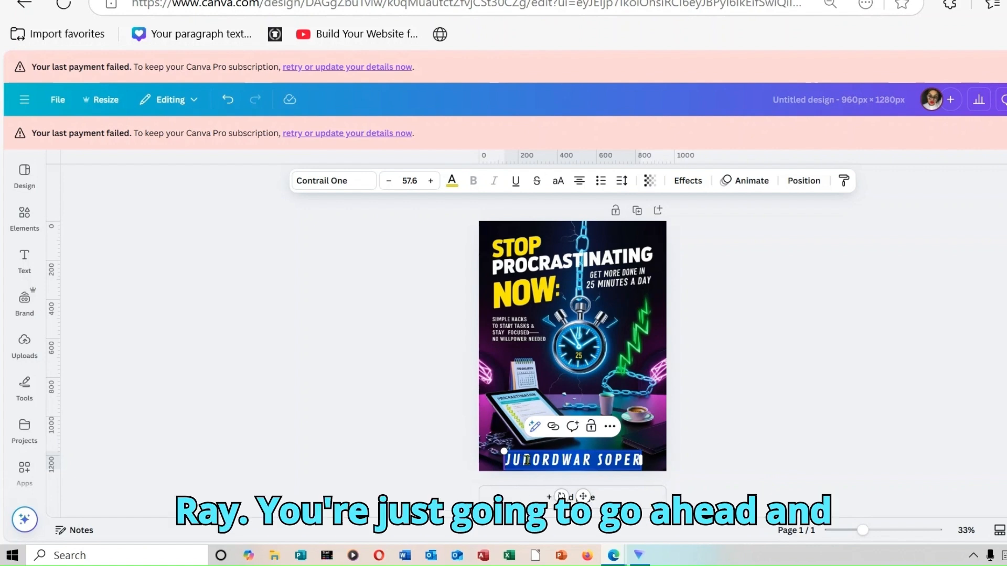
# Replace the author name at the cover's lower edge with the author's first name and download the cover as a PNG.
pyautogui.write('Ray')
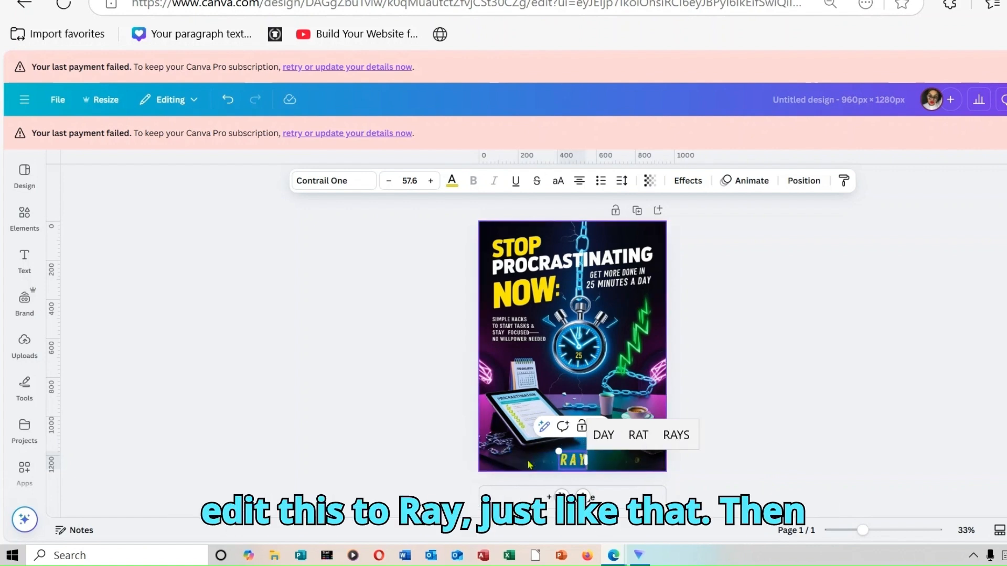
pyautogui.click(874, 325)
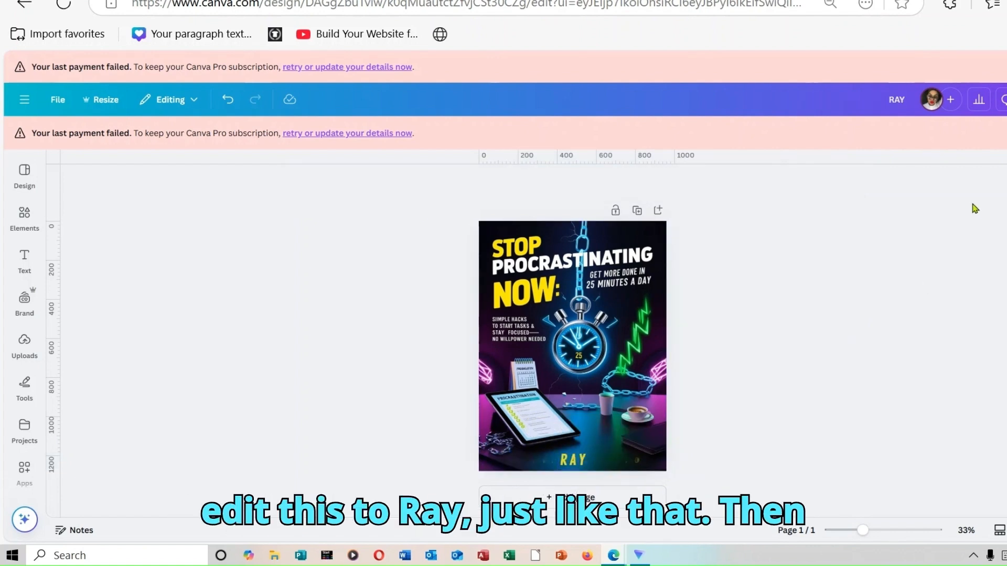
pyautogui.click(1006, 100)
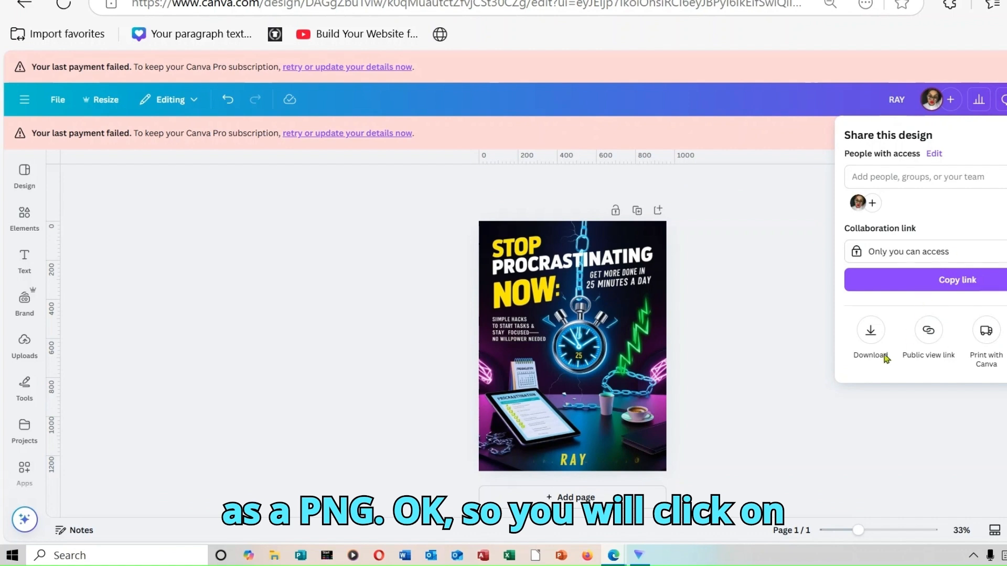
pyautogui.click(880, 339)
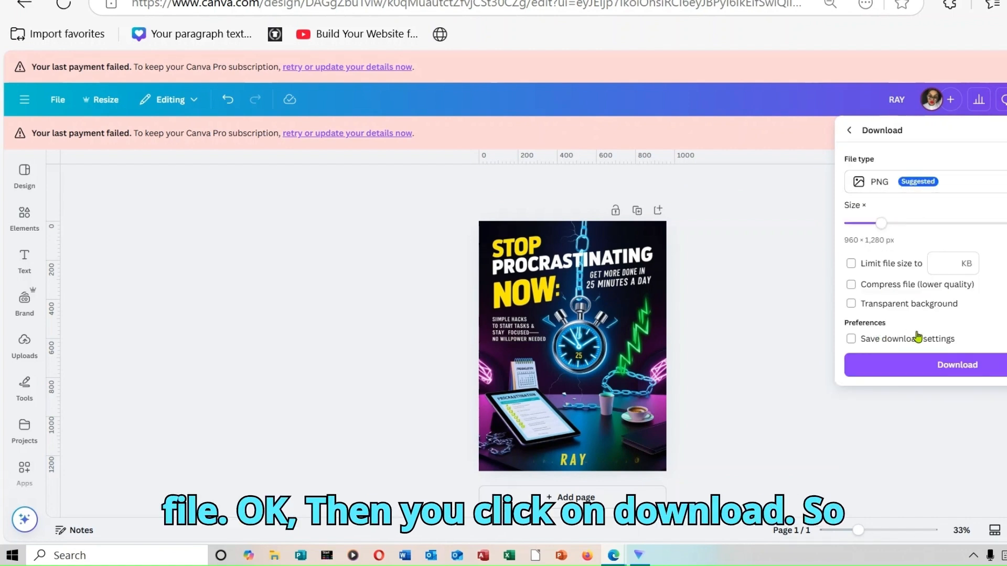
pyautogui.click(919, 371)
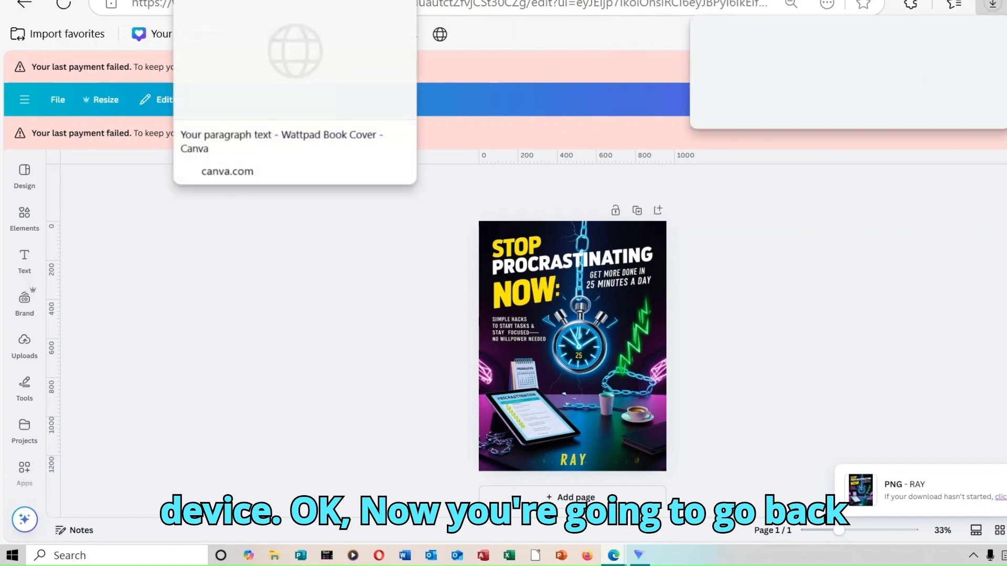
# Return to the ebook design in Canva and upload the downloaded cover image.
pyautogui.click(201, 34)
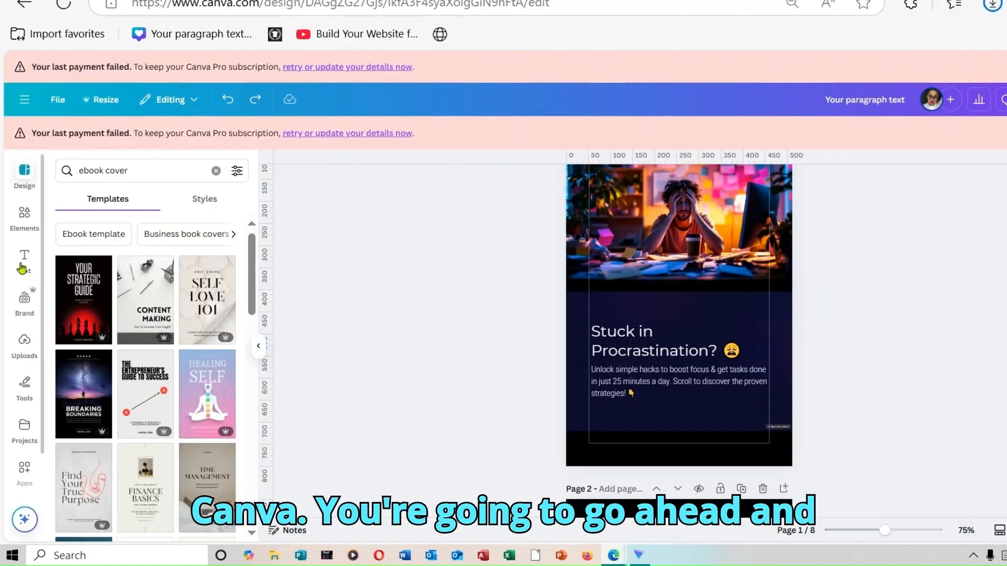
pyautogui.click(25, 346)
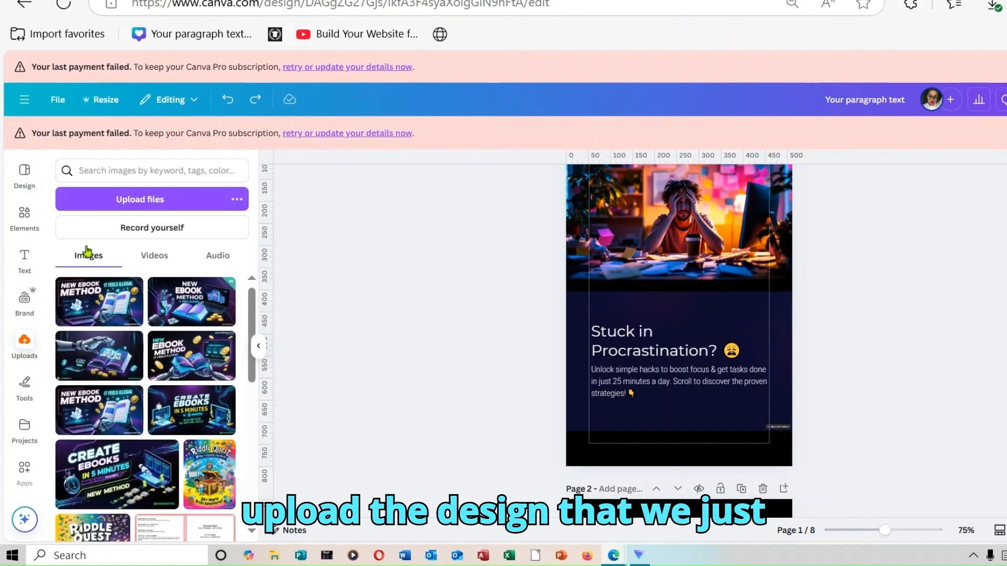
pyautogui.click(160, 207)
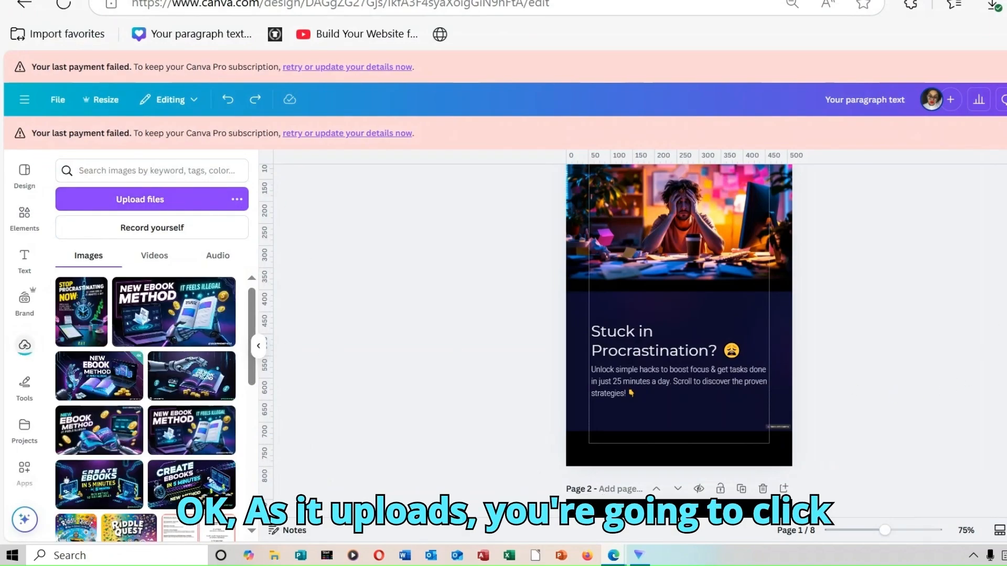
# Insert a blank page ahead of the ebook's first page and fill it with the uploaded "Stop Procrastinating Now" cover.
pyautogui.scroll(2, 679, 315)
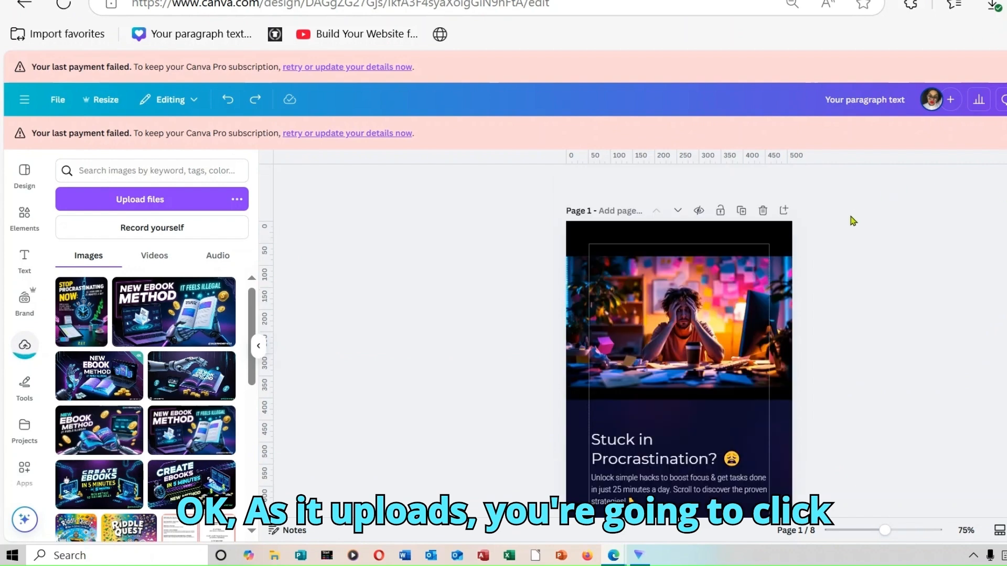
pyautogui.click(785, 210)
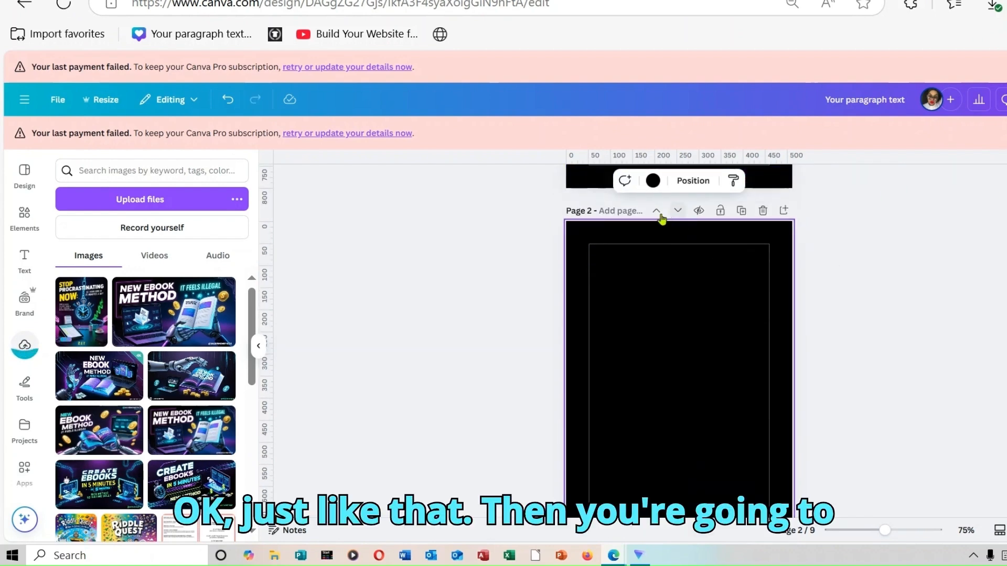
pyautogui.click(657, 211)
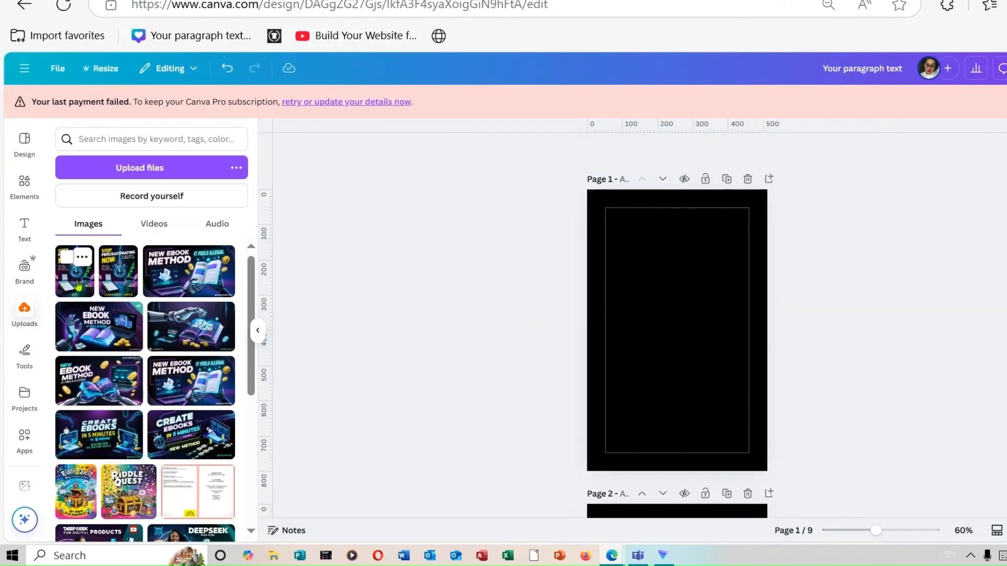
pyautogui.moveTo(76, 288); pyautogui.dragTo(599, 207)
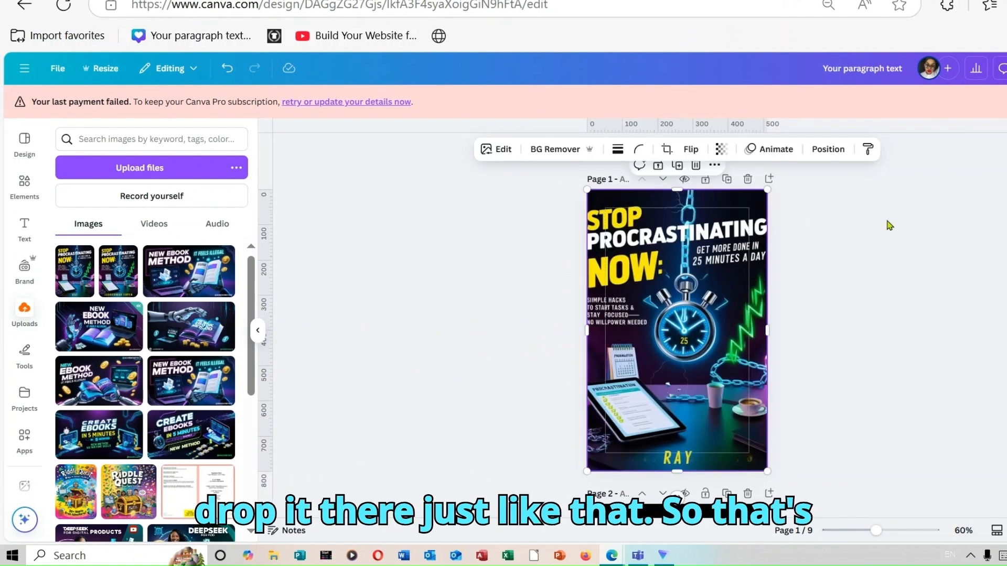
pyautogui.click(900, 239)
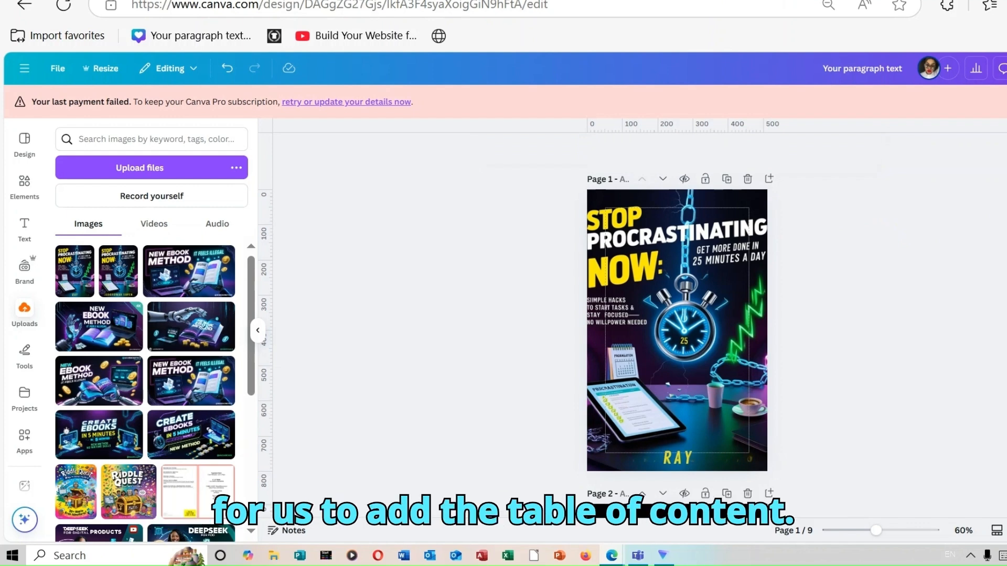
# Add a page after the cover, apply the Gray Modern Content Marketing Ebook Cover template, and select its "CONTENT" heading.
pyautogui.scroll(-6, 677, 325)
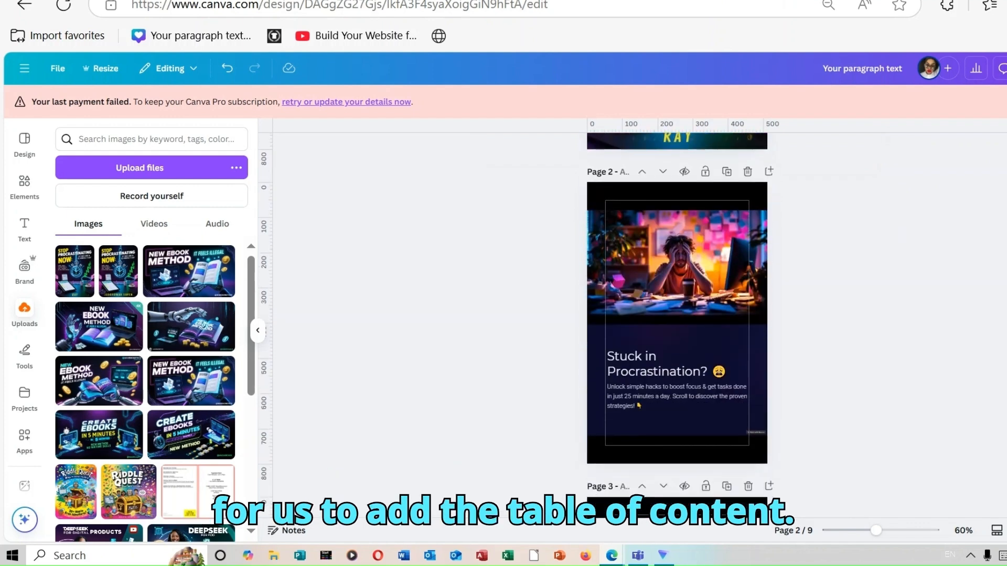
pyautogui.scroll(6, 677, 326)
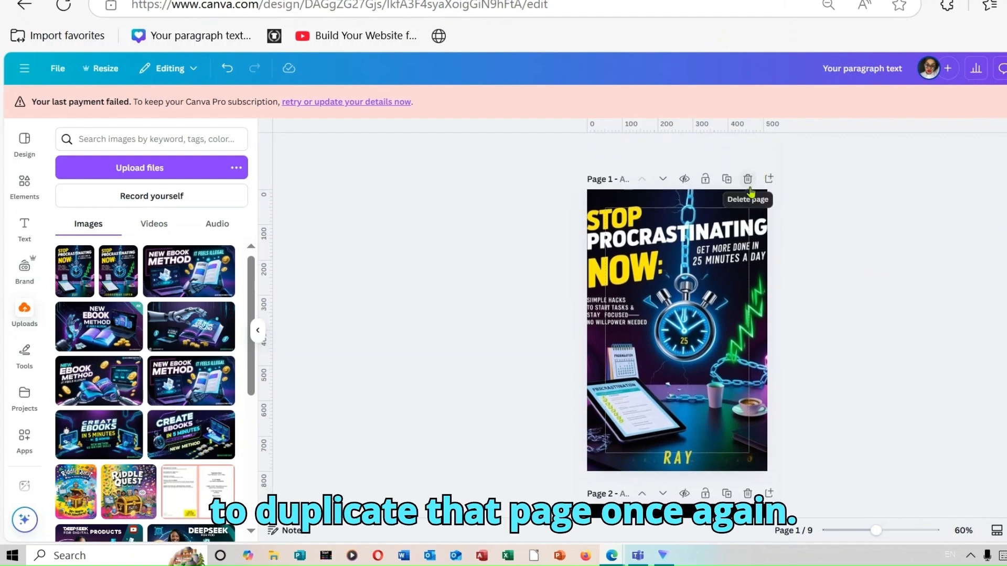
pyautogui.click(769, 179)
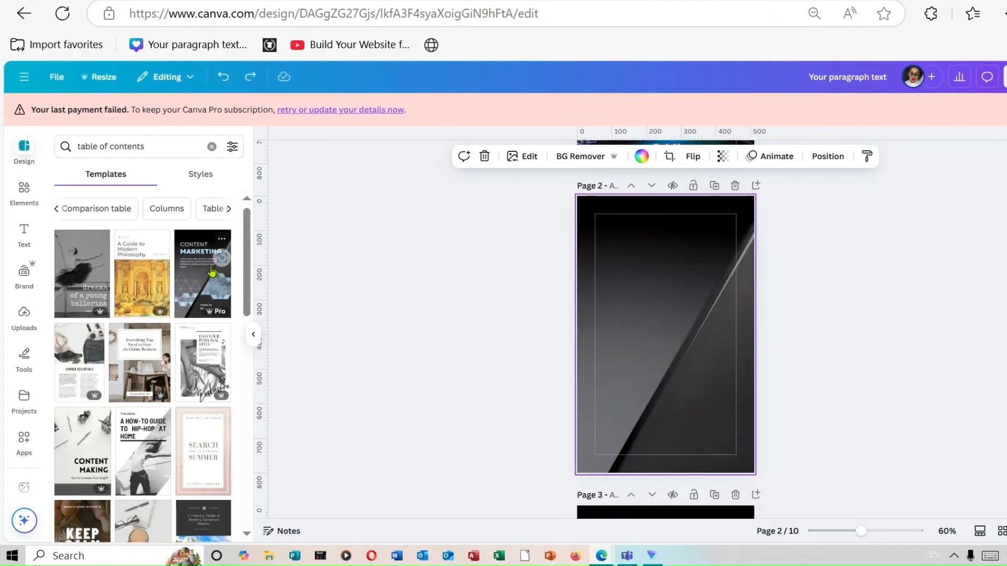
pyautogui.moveTo(215, 286); pyautogui.dragTo(592, 238)
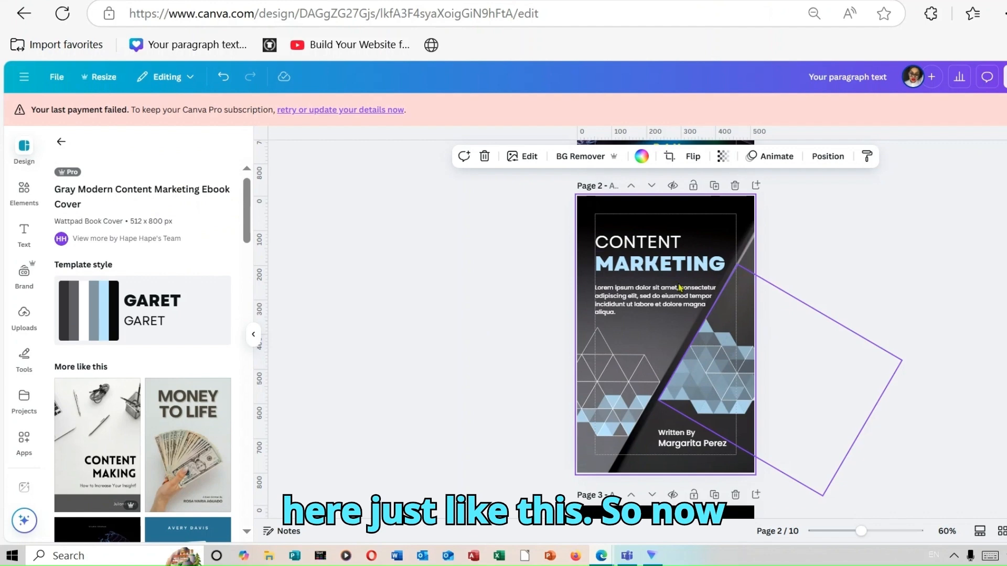
pyautogui.click(667, 242)
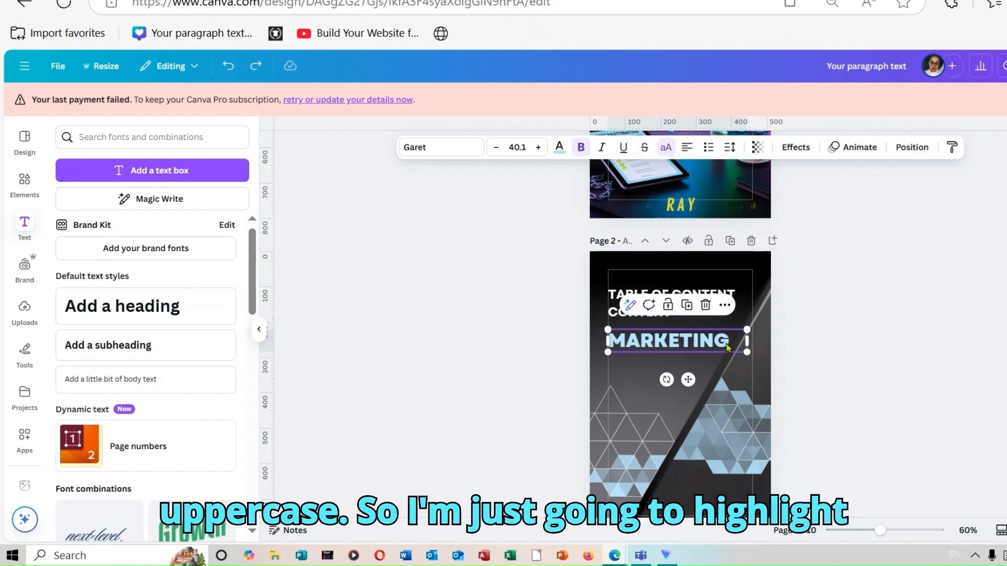
# Turn off uppercase for the "MARKETING" text on page 2 and shrink it to size 33.
pyautogui.doubleClick(725, 343)
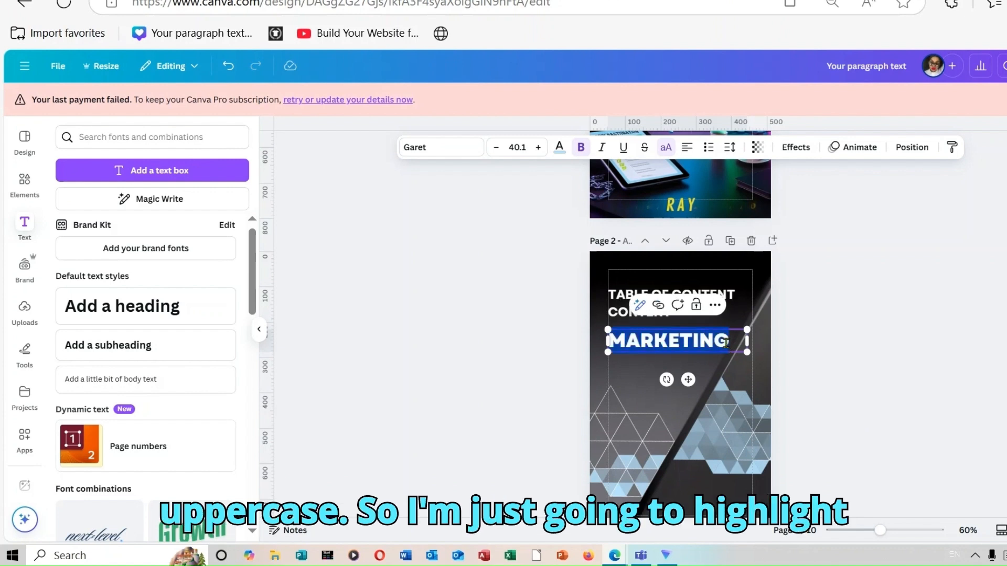
pyautogui.click(665, 148)
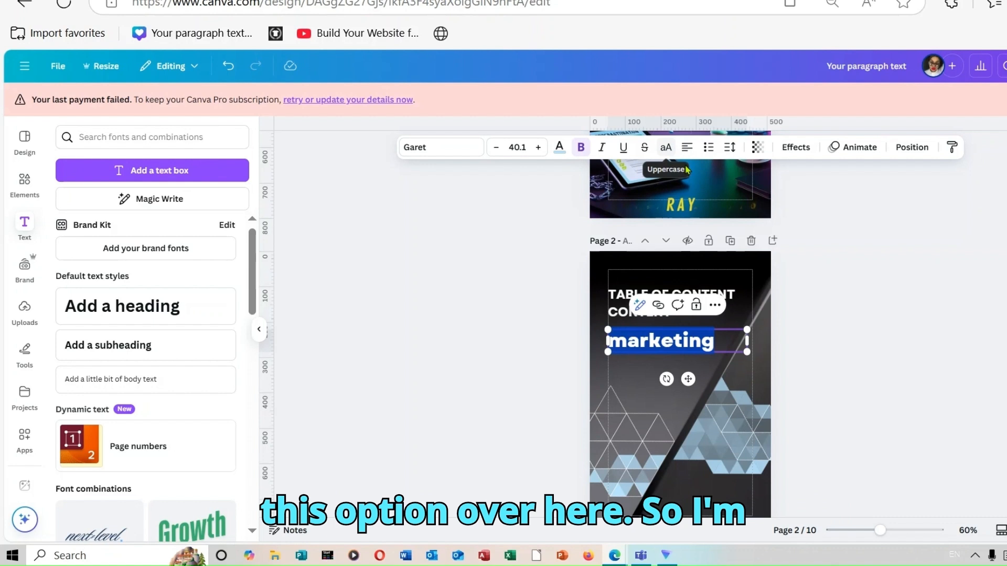
pyautogui.click(787, 355)
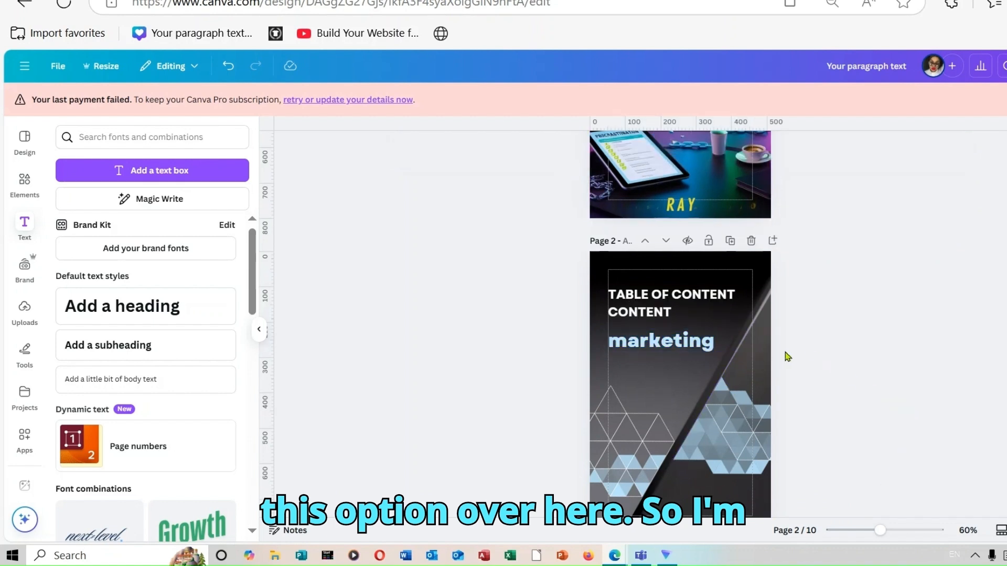
pyautogui.click(738, 348)
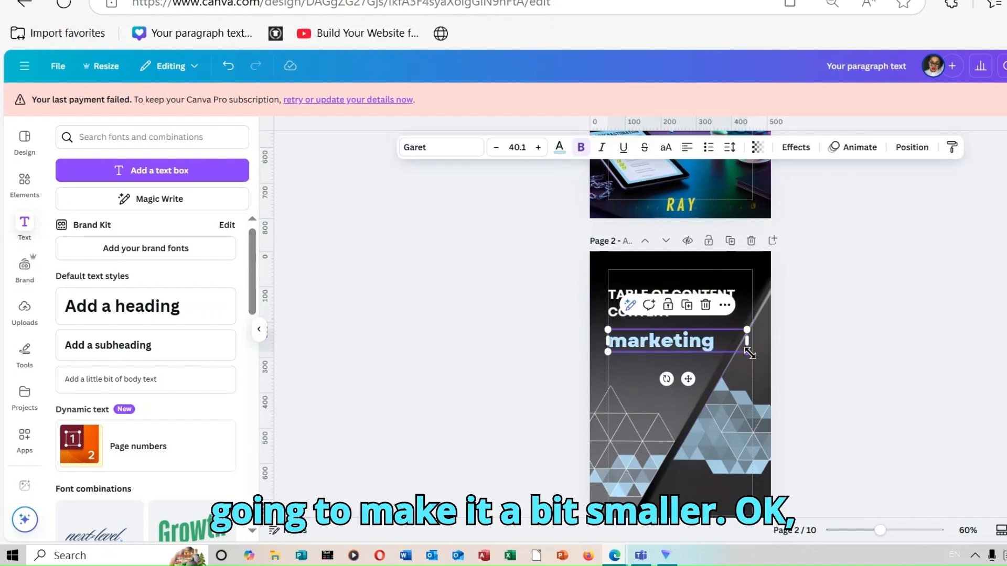
pyautogui.moveTo(747, 352); pyautogui.dragTo(726, 344)
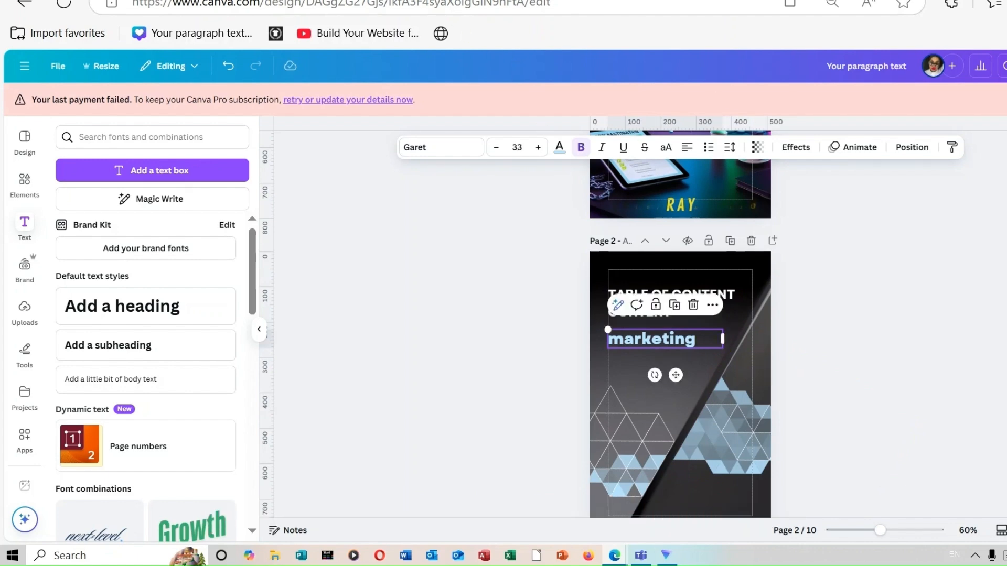
# Switch to the Google Docs outline and copy its first entry, "Introduction".
pyautogui.click(597, 0)
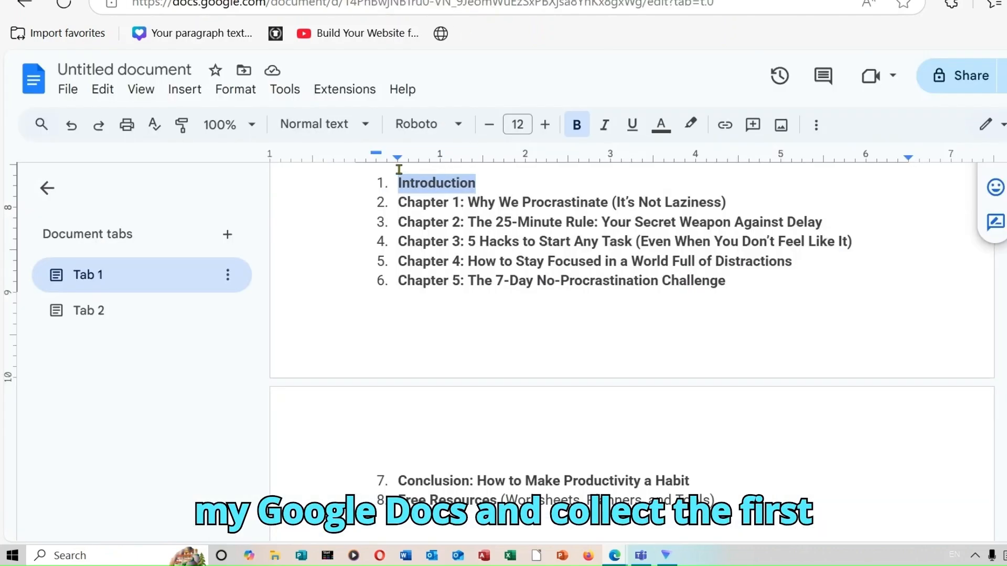
pyautogui.click(376, 181)
pyautogui.moveTo(398, 182)
pyautogui.mouseDown()
pyautogui.moveTo(480, 182)
pyautogui.moveTo(397, 192)
pyautogui.mouseUp()
pyautogui.click(492, 185)
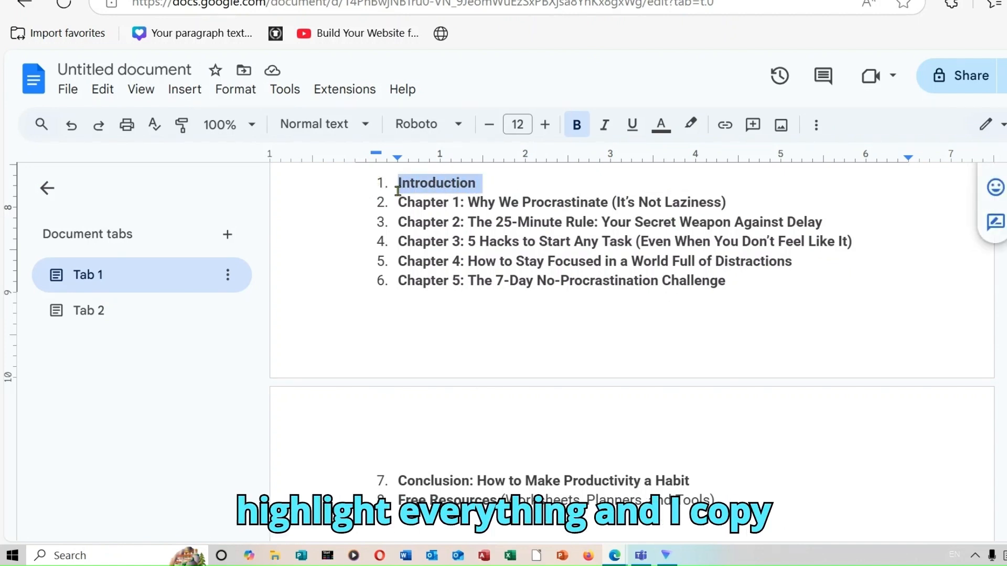
pyautogui.rightClick(448, 188)
pyautogui.click(518, 181)
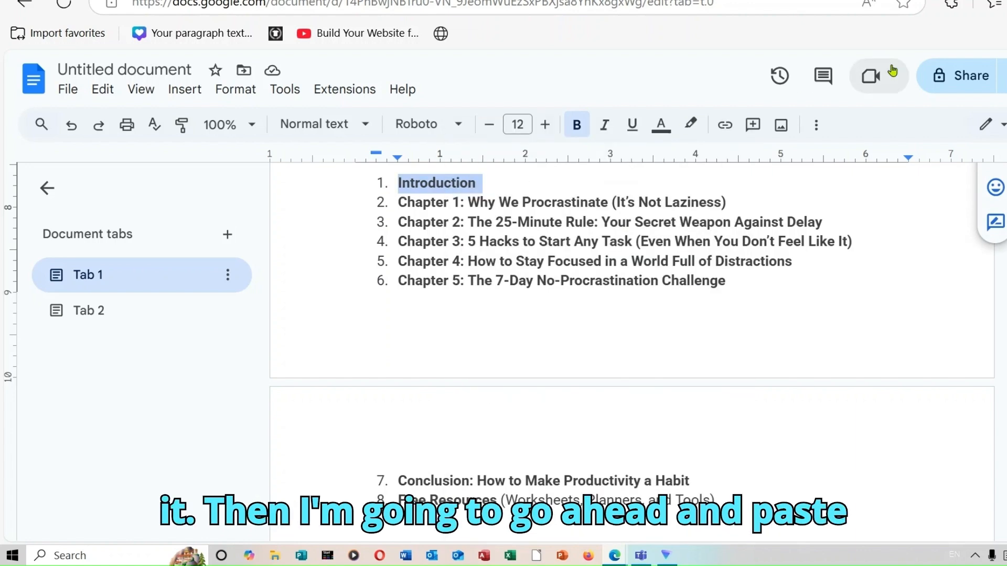
# Back in Canva, replace the "marketing" text with the copied "Introduction" entry and resize its box to fit one line.
pyautogui.hotkey('ctrl', 'Tab')
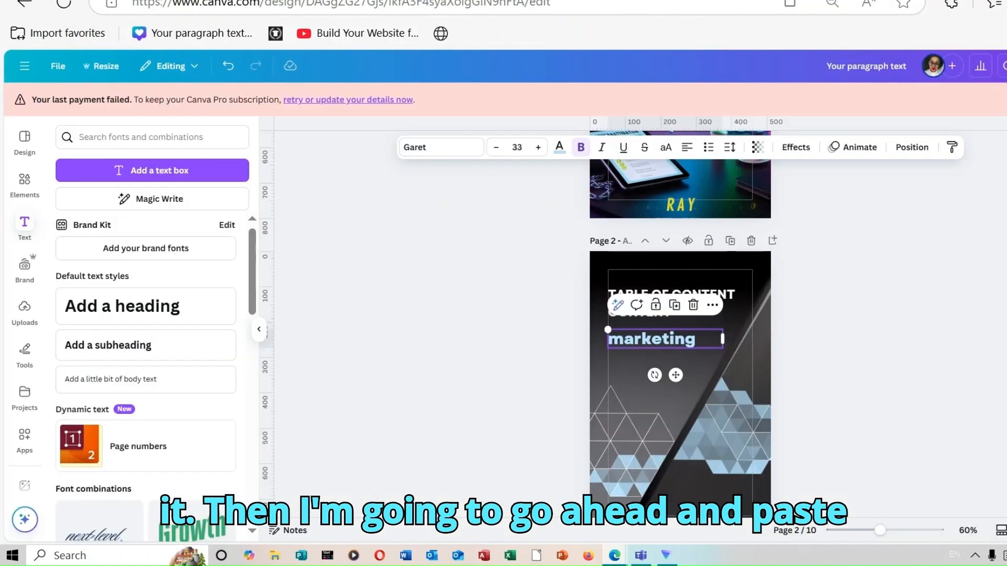
pyautogui.doubleClick(616, 343)
pyautogui.rightClick(614, 340)
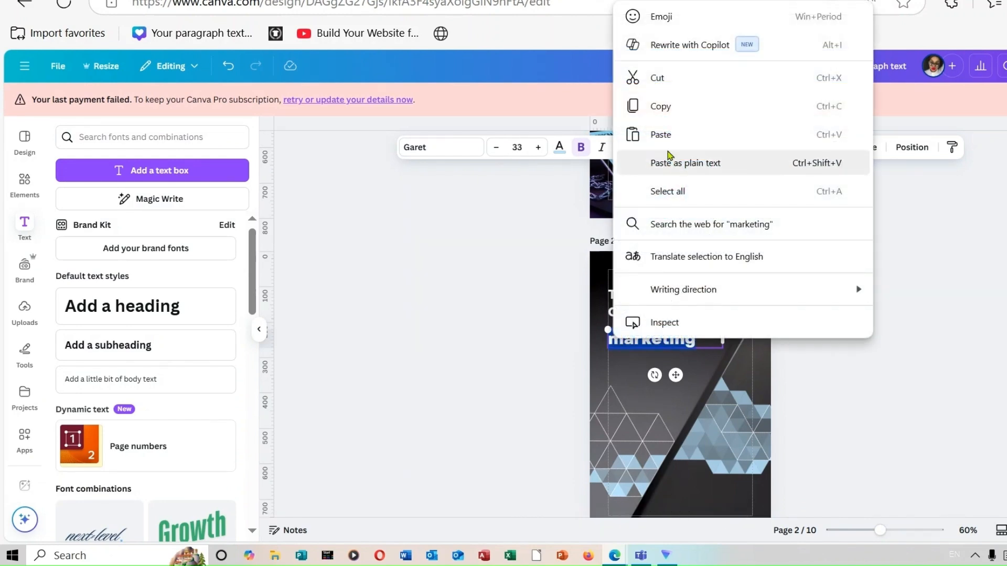
pyautogui.click(660, 135)
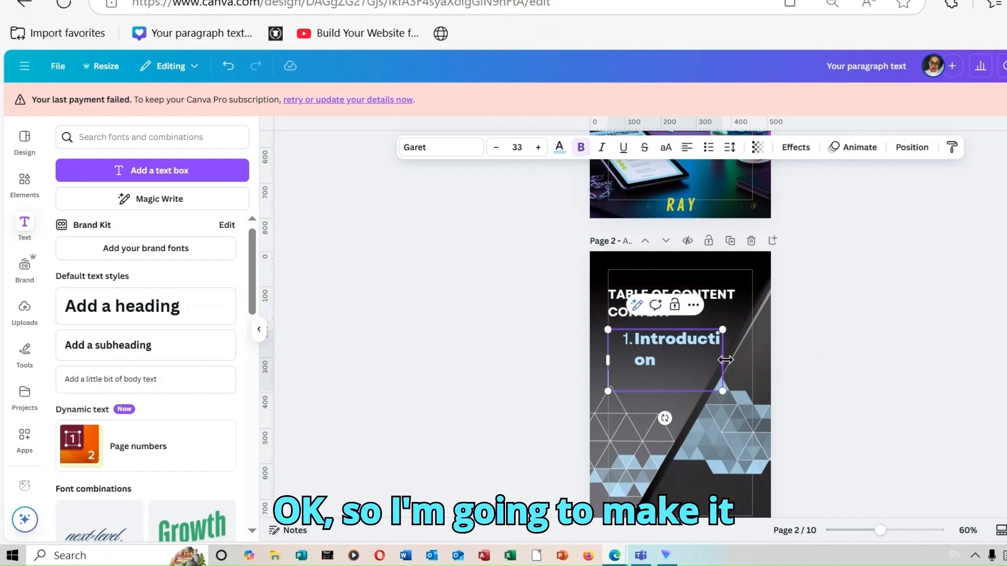
pyautogui.moveTo(724, 361)
pyautogui.mouseDown()
pyautogui.moveTo(775, 358)
pyautogui.moveTo(726, 359)
pyautogui.moveTo(737, 356)
pyautogui.mouseUp()
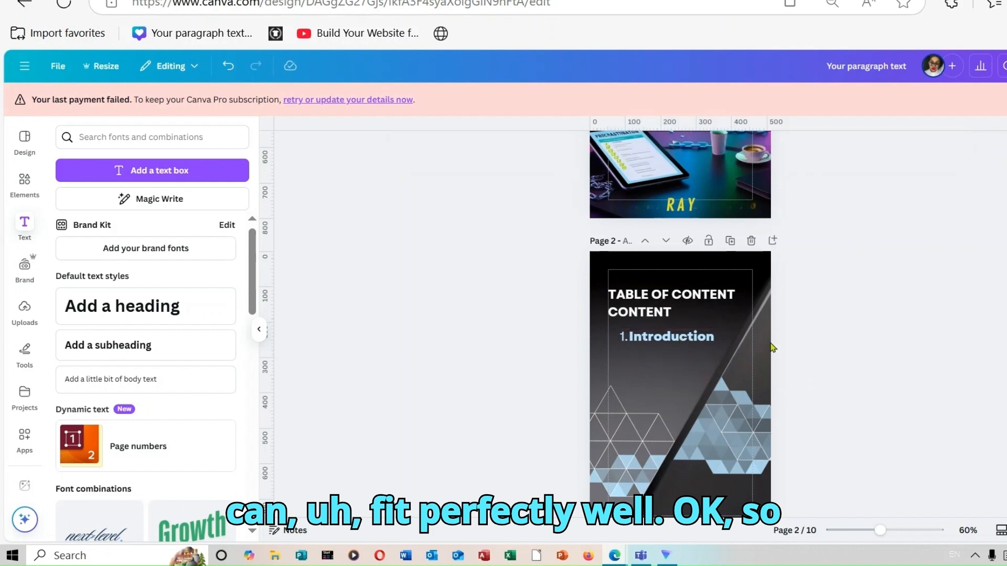
# Duplicate the "Introduction" text box on page 2 and position the copy for another contents entry.
pyautogui.click(691, 348)
pyautogui.rightClick(691, 347)
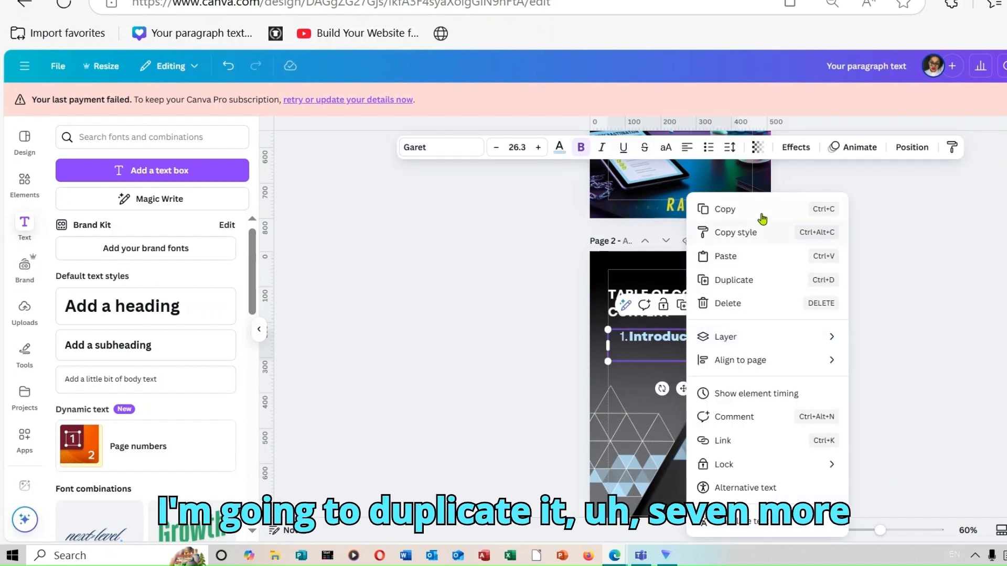
pyautogui.click(736, 283)
pyautogui.moveTo(663, 361); pyautogui.dragTo(659, 364)
pyautogui.rightClick(662, 367)
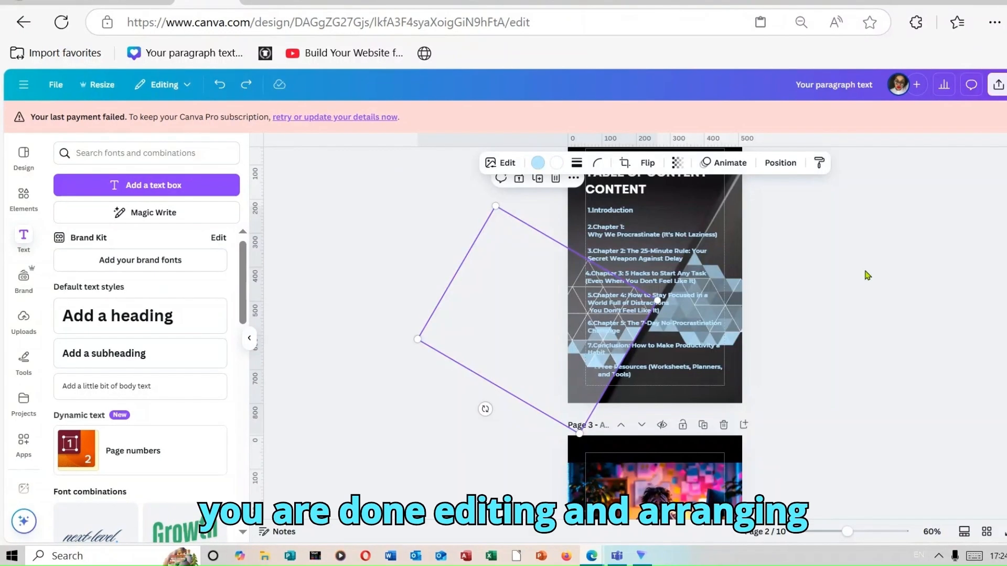
# Delete the blue triangle pattern at the right edge of the table of contents page.
pyautogui.click(865, 275)
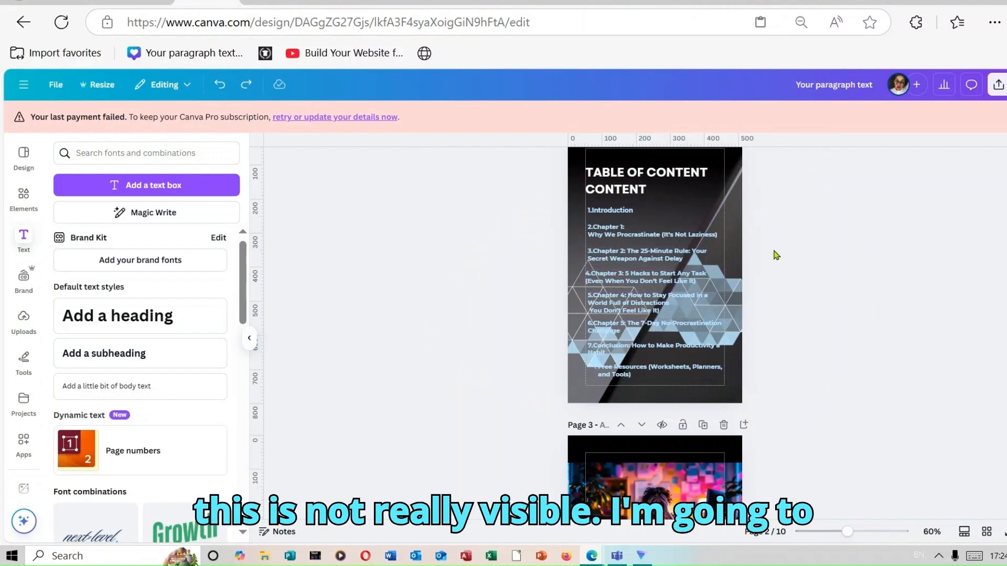
pyautogui.click(737, 294)
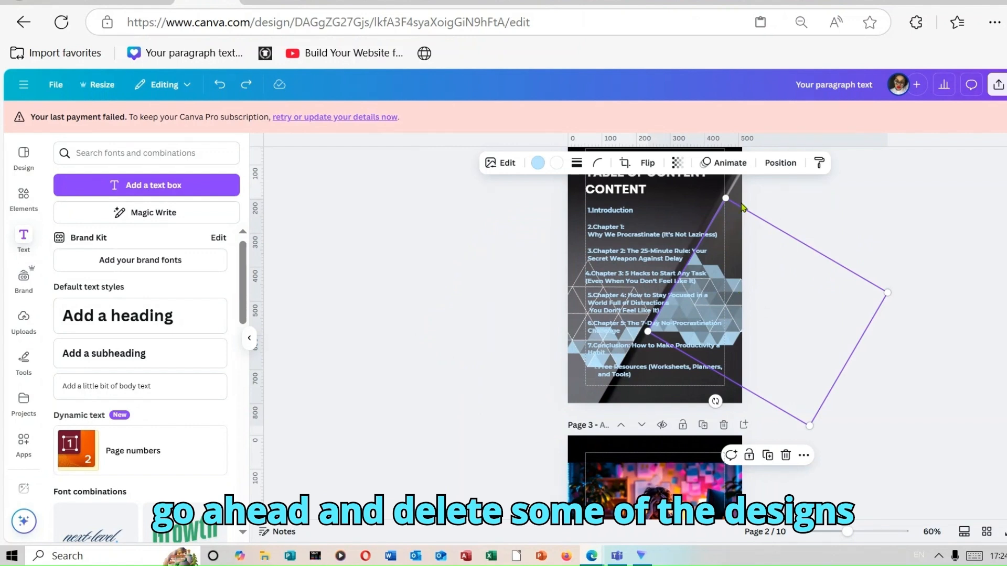
pyautogui.click(786, 455)
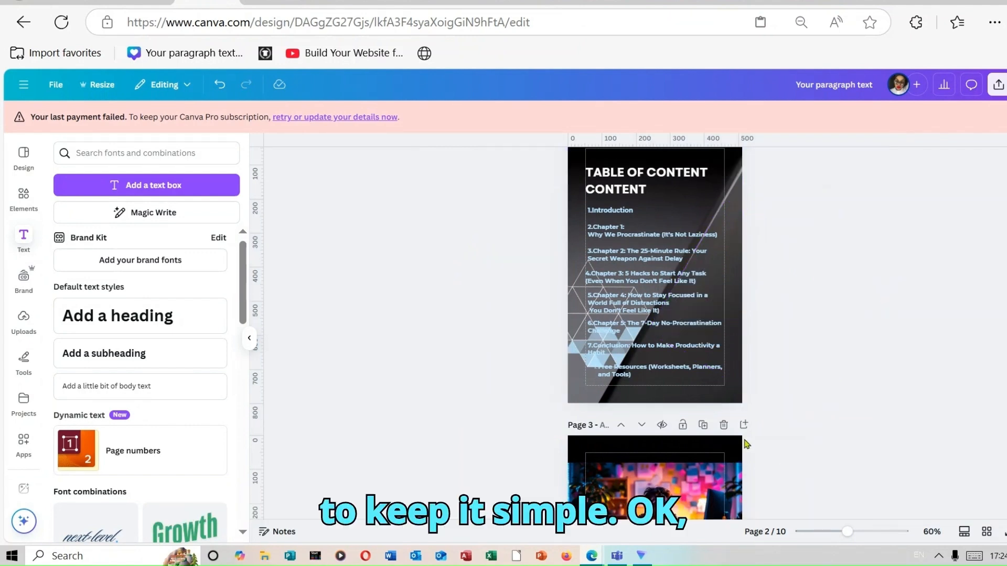
# Delete the remaining triangle pattern from the table of contents page and renumber the "Free Resources" entry as plain text "8.".
pyautogui.click(584, 386)
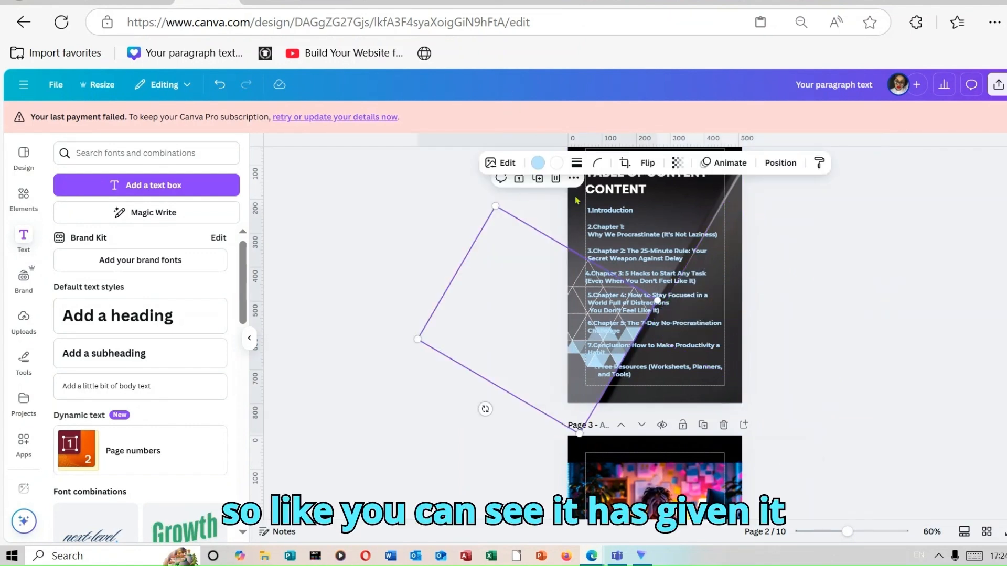
pyautogui.click(557, 179)
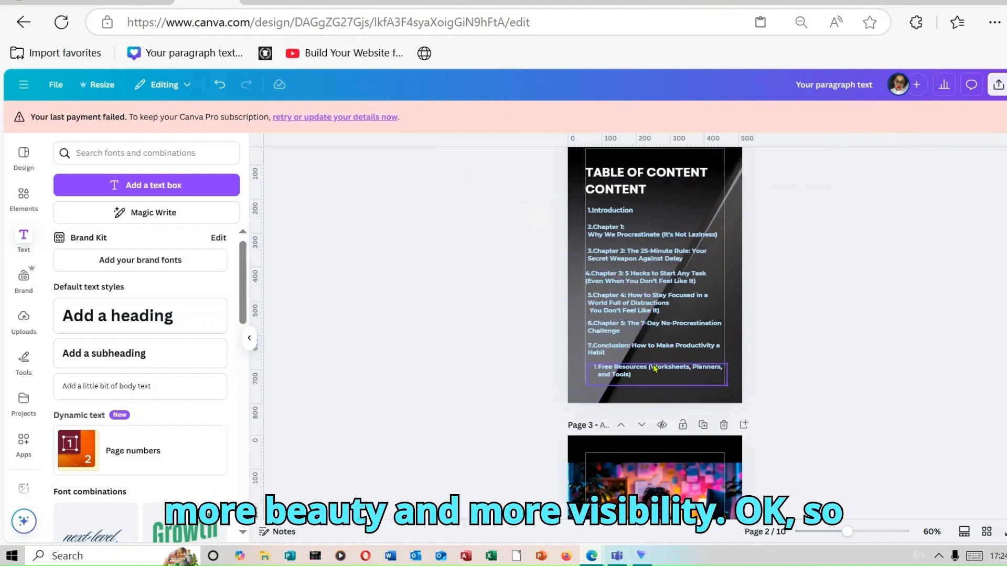
pyautogui.click(598, 374)
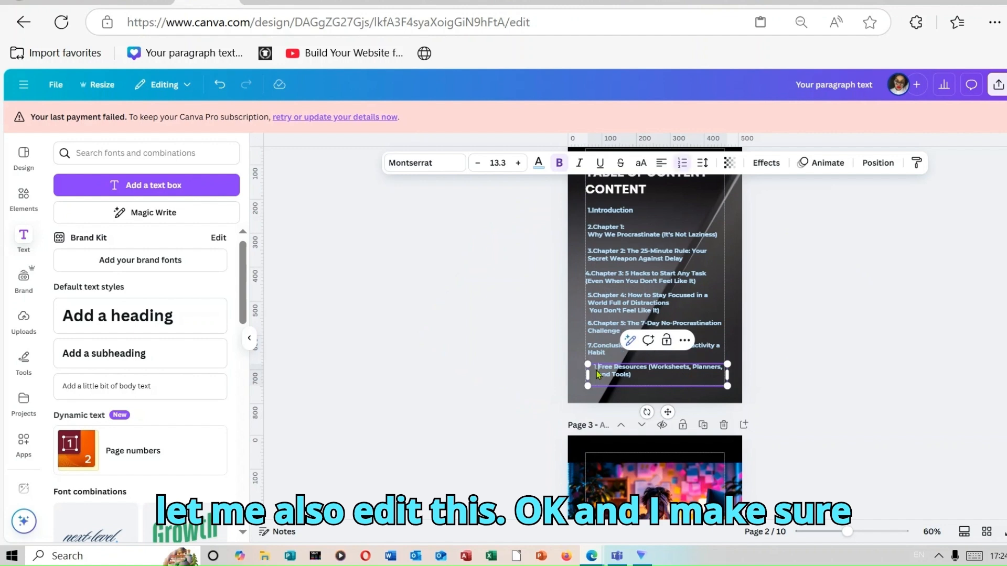
pyautogui.press('BackSpace')
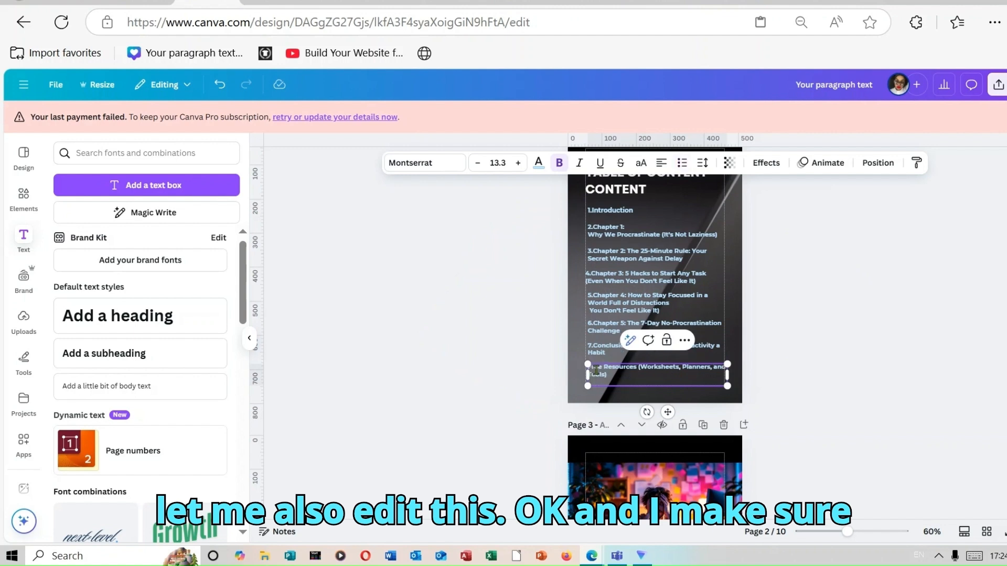
pyautogui.write('8.')
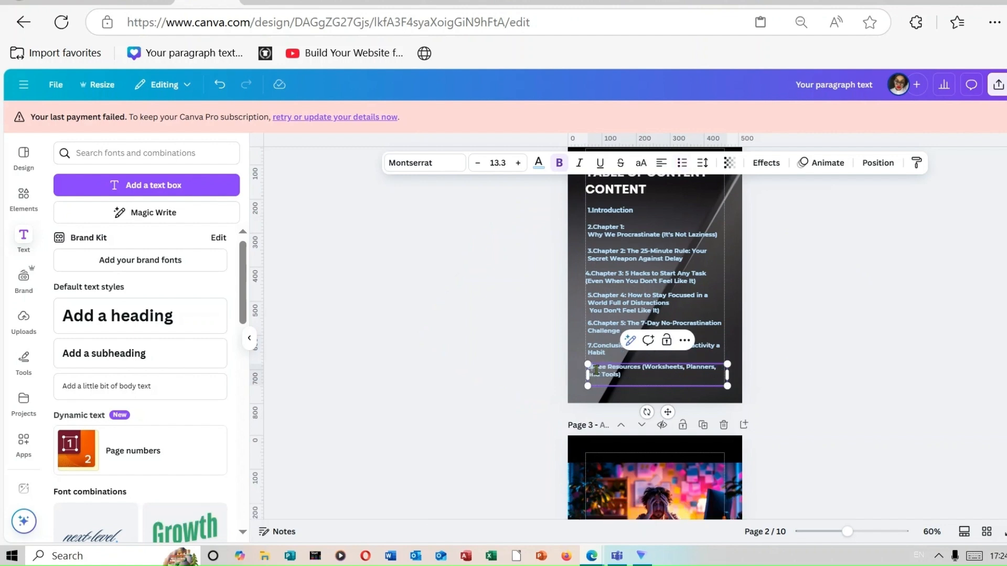
pyautogui.click(821, 390)
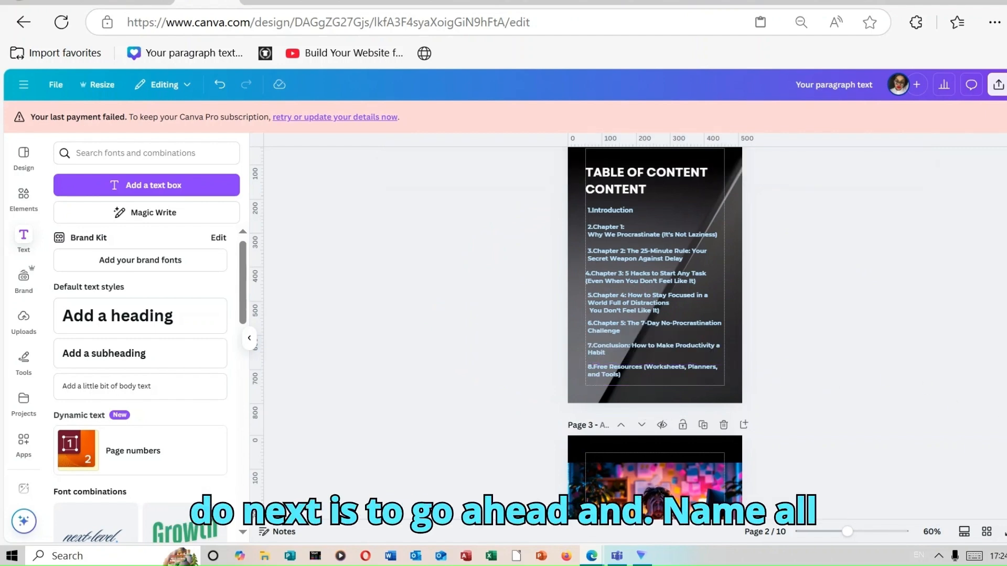
# Give page 1, the ebook cover, the page title "Title".
pyautogui.scroll(10, 626, 234)
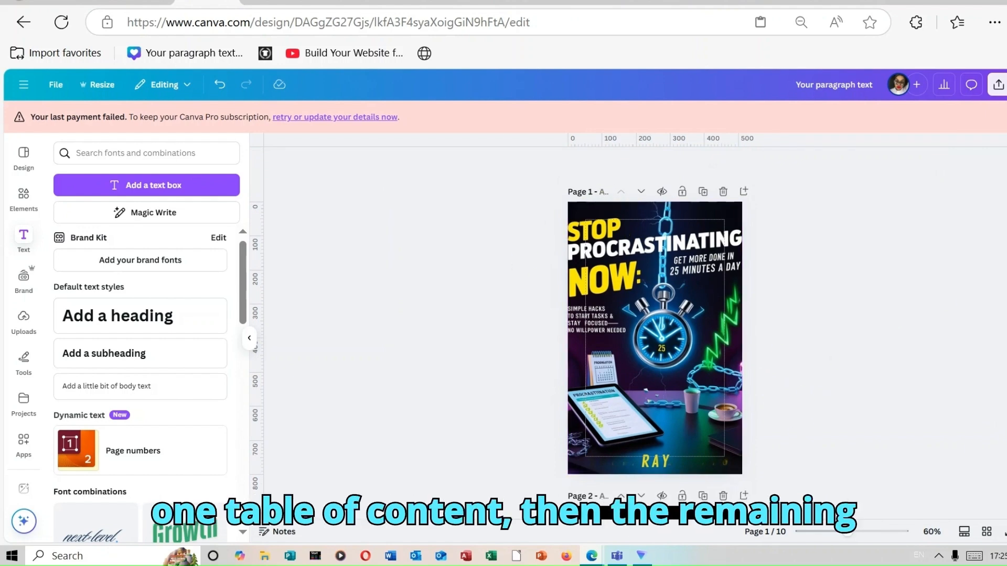
pyautogui.scroll(-5, 654, 336)
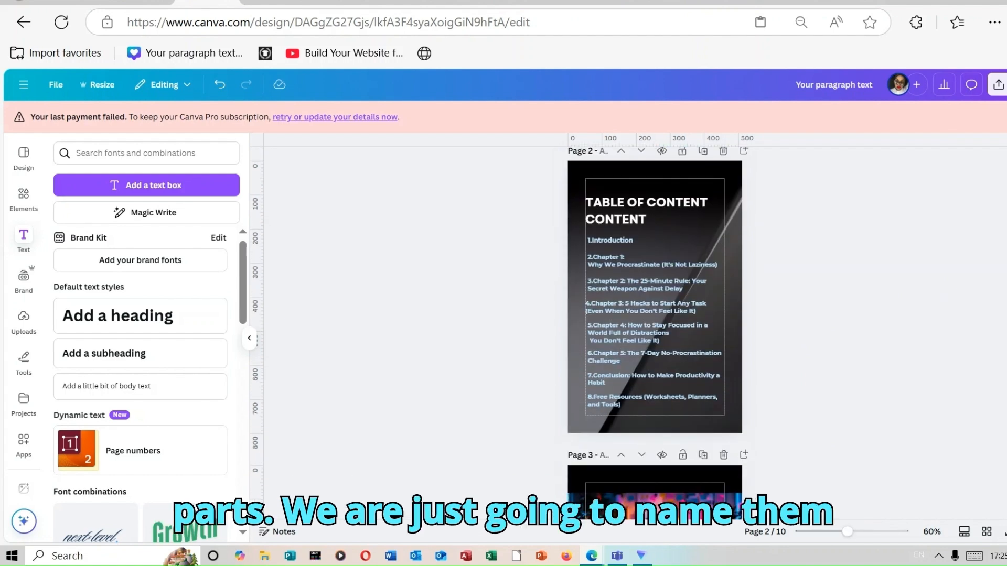
pyautogui.scroll(5, 600, 192)
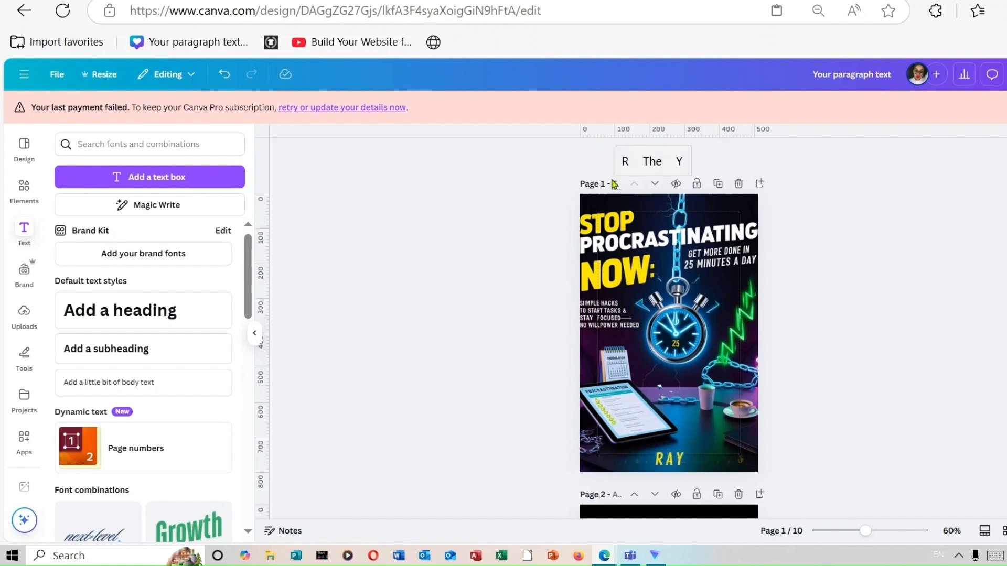
pyautogui.write('Title')
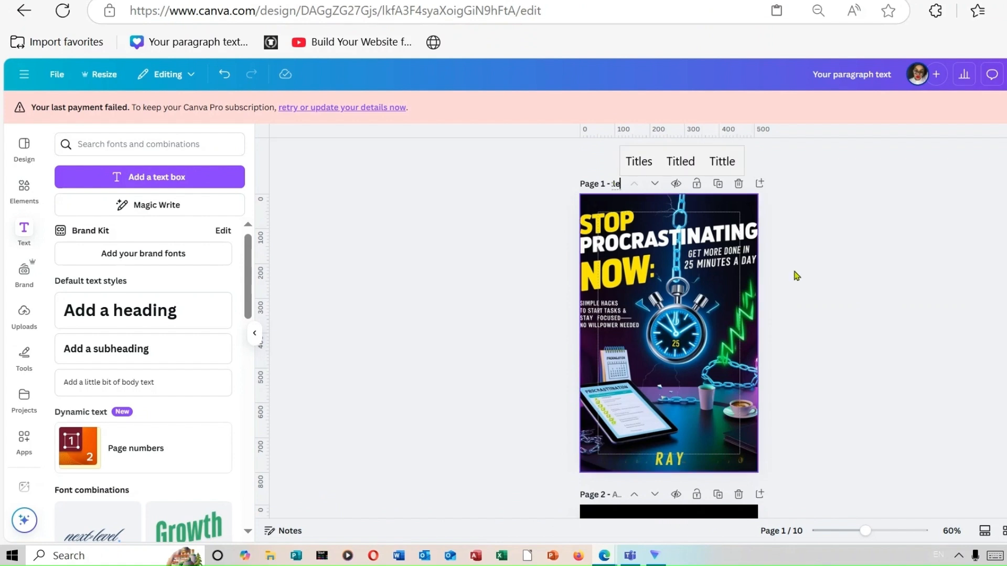
pyautogui.click(924, 278)
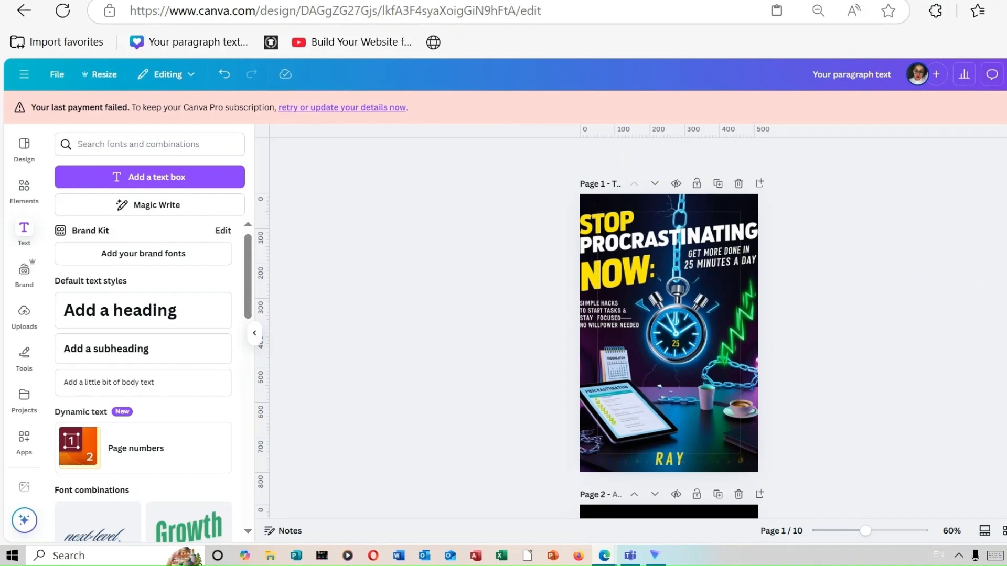
# Title page 2 "Table of contents" and the following pages as consecutive chapters, from "Chapter 1" on page 3 to "Chapter 7" on page 9.
pyautogui.scroll(-5, 701, 209)
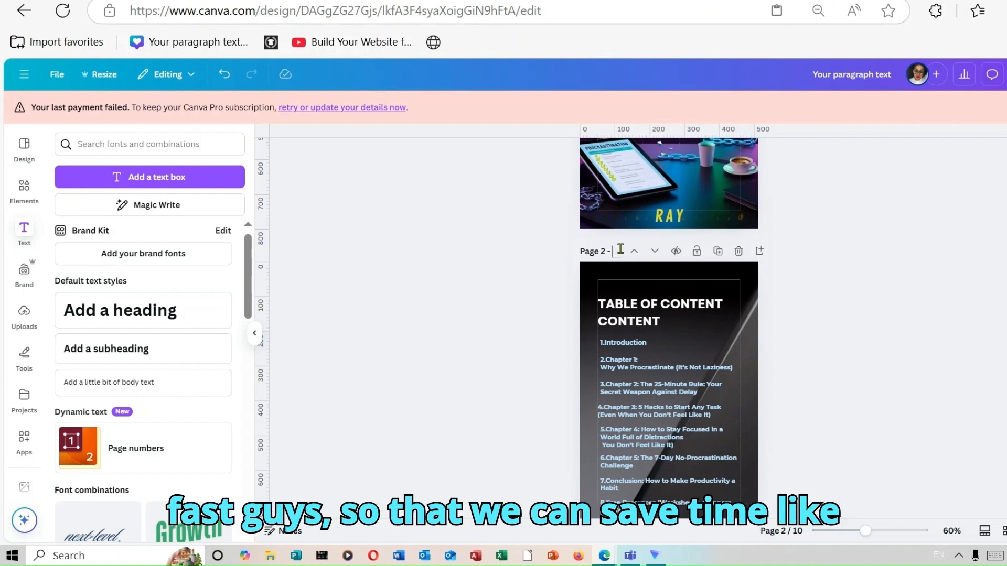
pyautogui.scroll(-10, 620, 251)
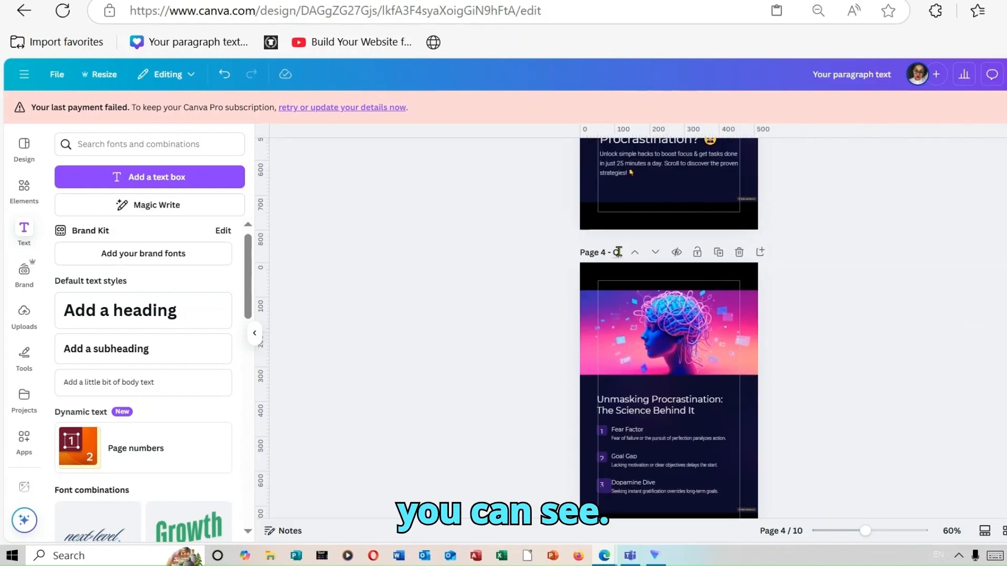
pyautogui.scroll(-10, 618, 252)
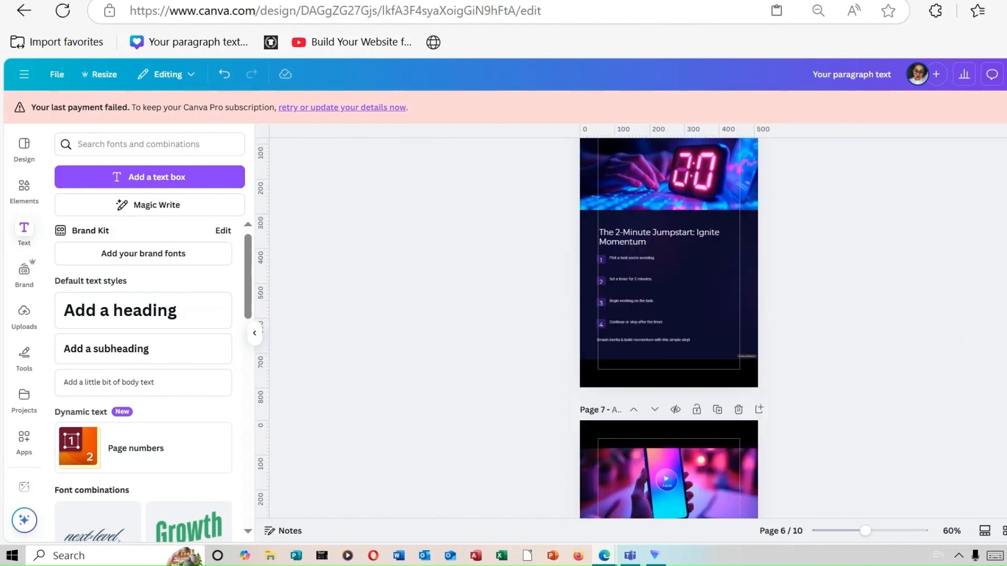
pyautogui.scroll(-15, 608, 278)
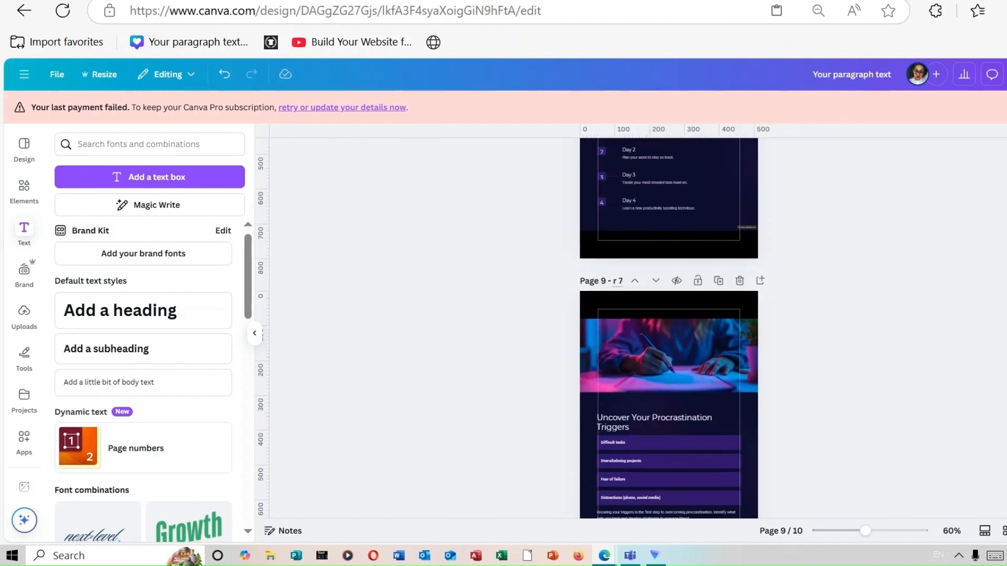
pyautogui.scroll(-5, 669, 327)
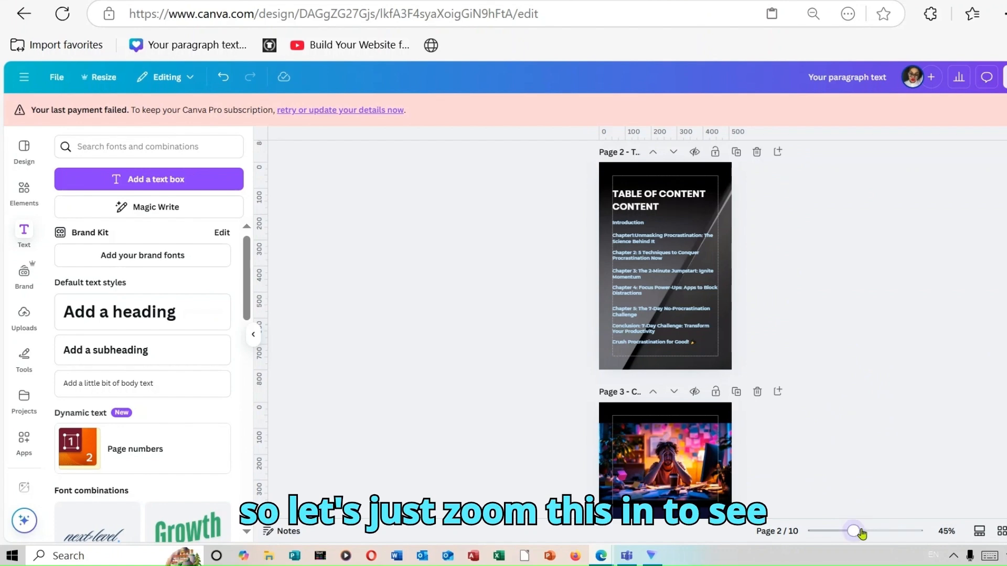
# Link the "Introduction" entry in the table of contents to the document page "3 - Chapter 1".
pyautogui.moveTo(858, 533); pyautogui.dragTo(873, 532)
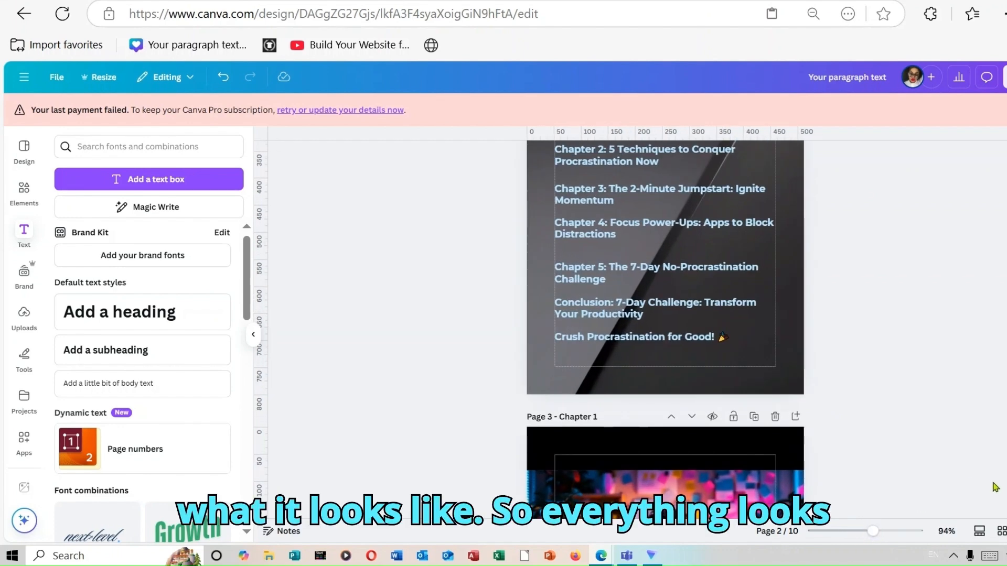
pyautogui.scroll(4, 665, 330)
pyautogui.scroll(-2, 665, 329)
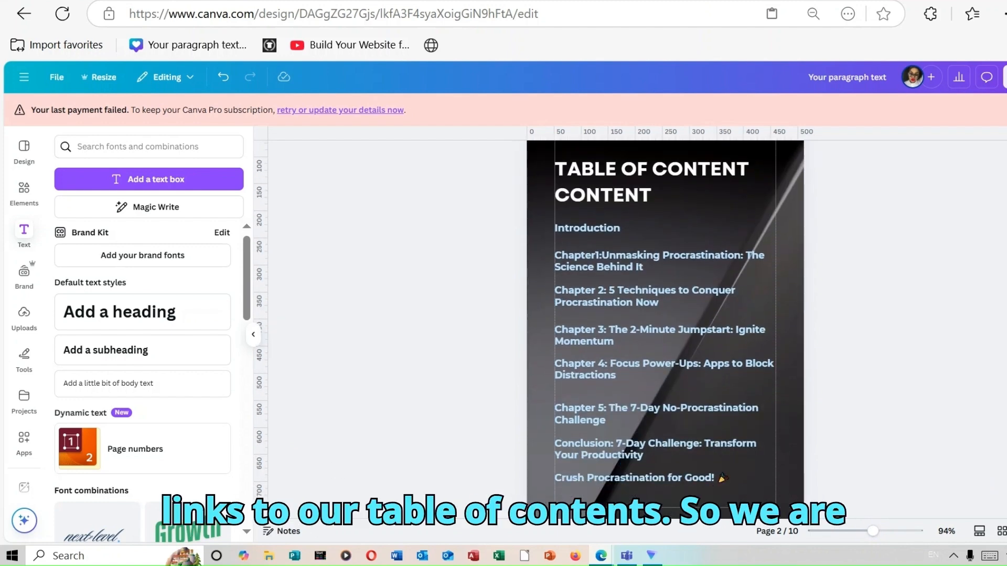
pyautogui.rightClick(624, 231)
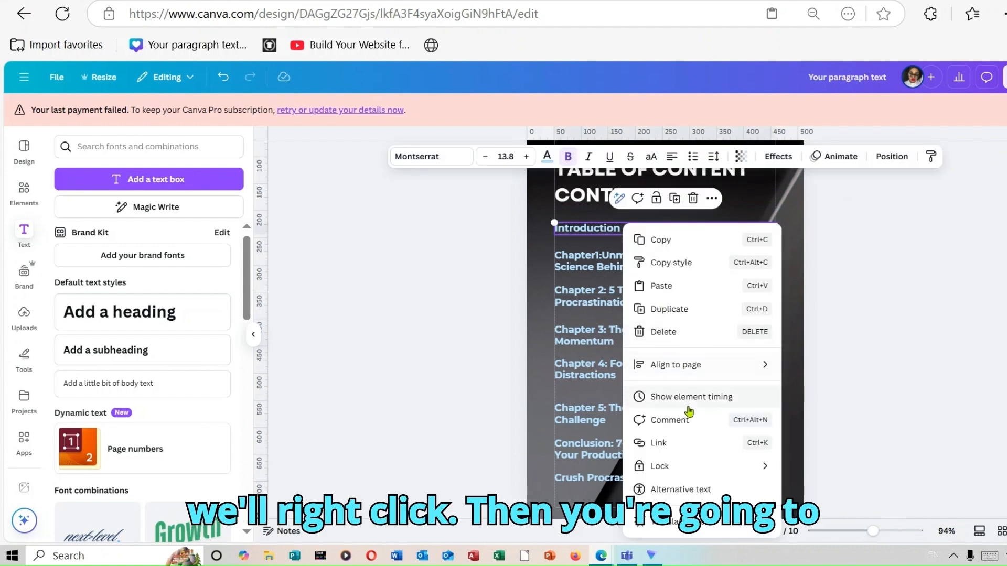
pyautogui.click(685, 442)
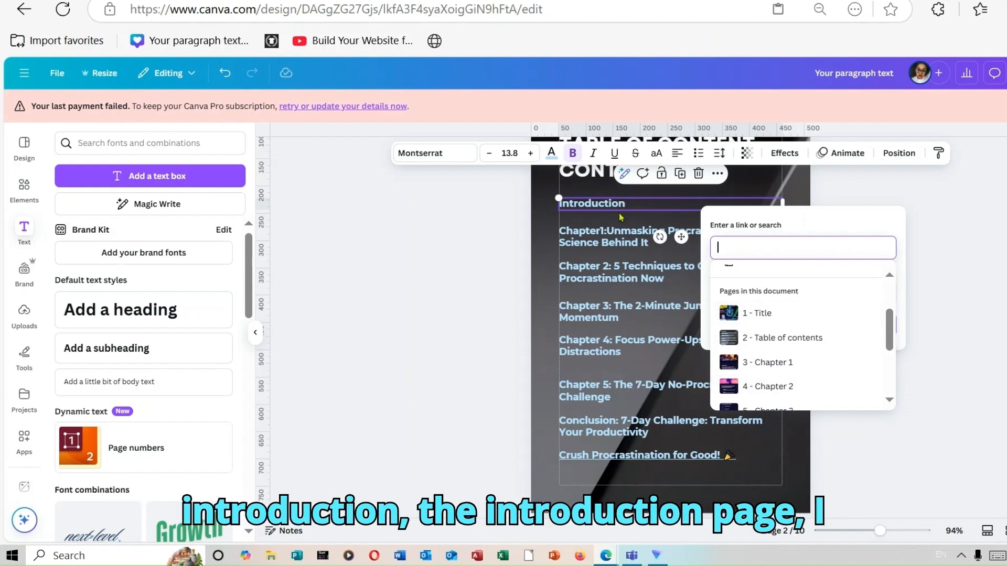
pyautogui.click(808, 366)
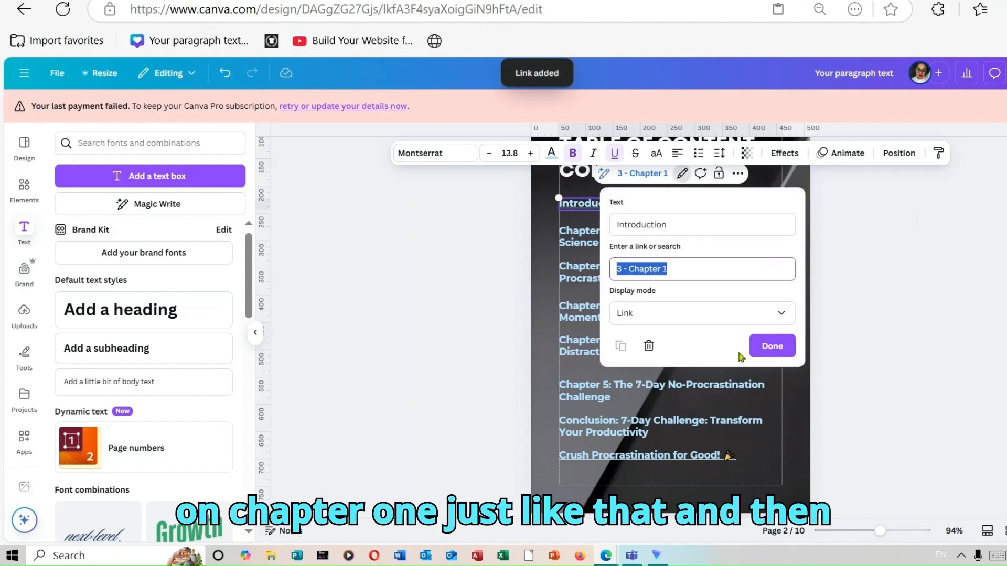
pyautogui.click(774, 347)
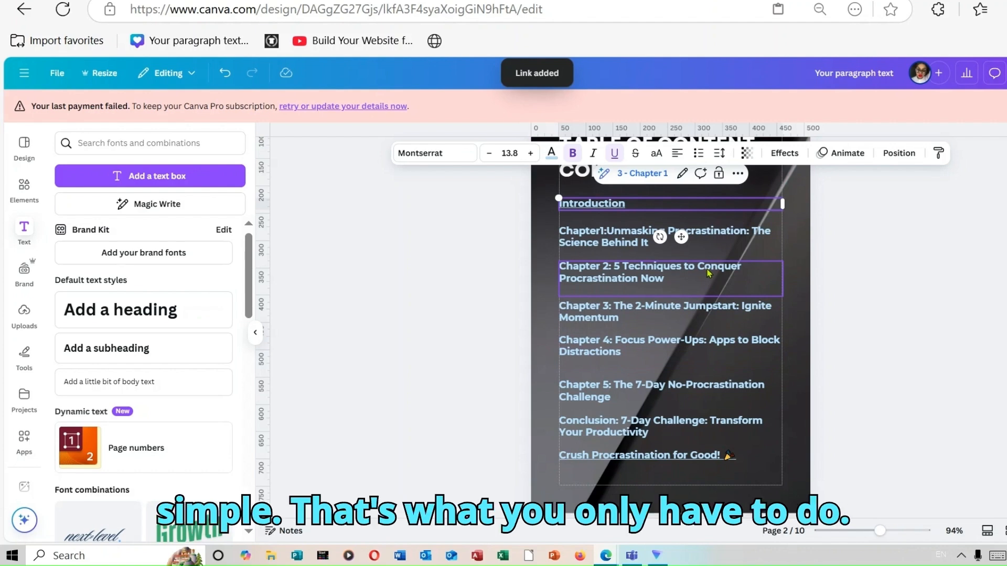
# Link the "Chapter1:Unmasking Procrastination: The Science Behind It" contents entry to the document page "4 - Chapter 2".
pyautogui.click(708, 245)
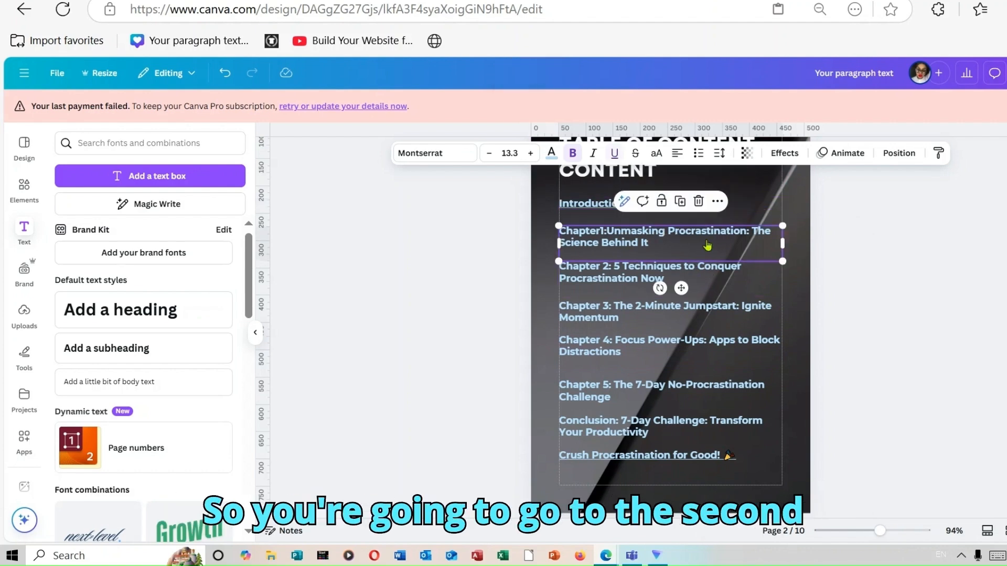
pyautogui.rightClick(708, 231)
pyautogui.moveTo(809, 373)
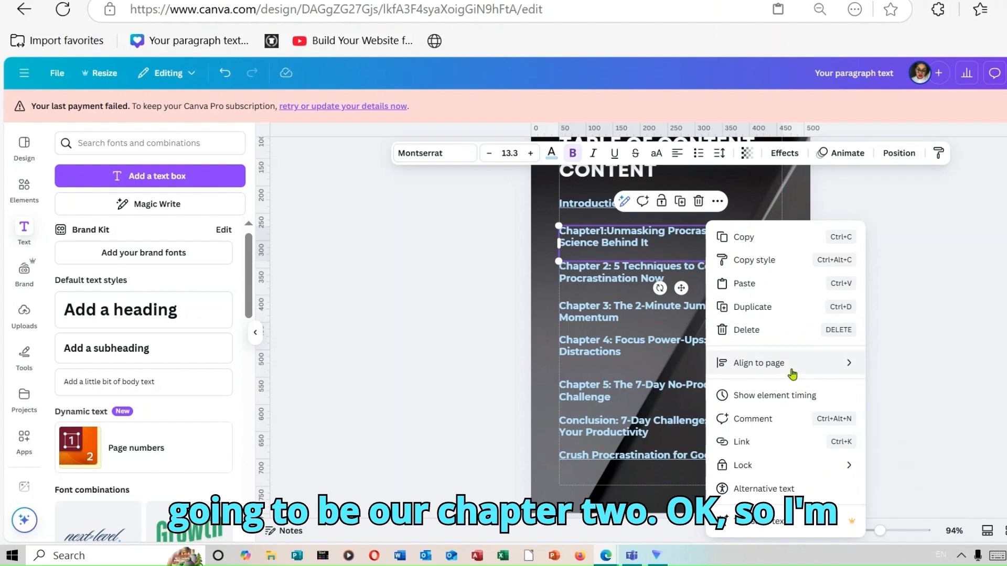
pyautogui.click(776, 442)
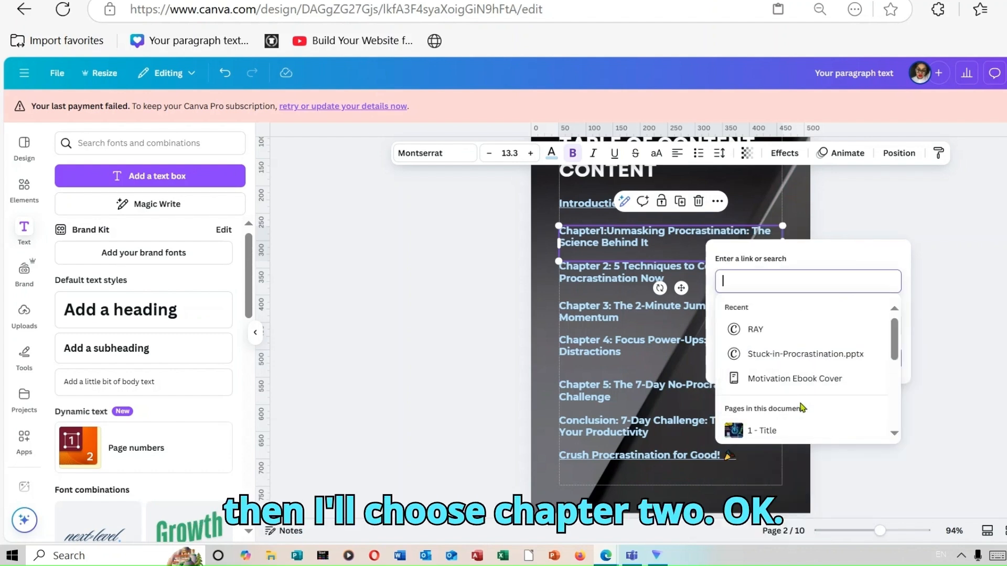
pyautogui.scroll(-3, 892, 417)
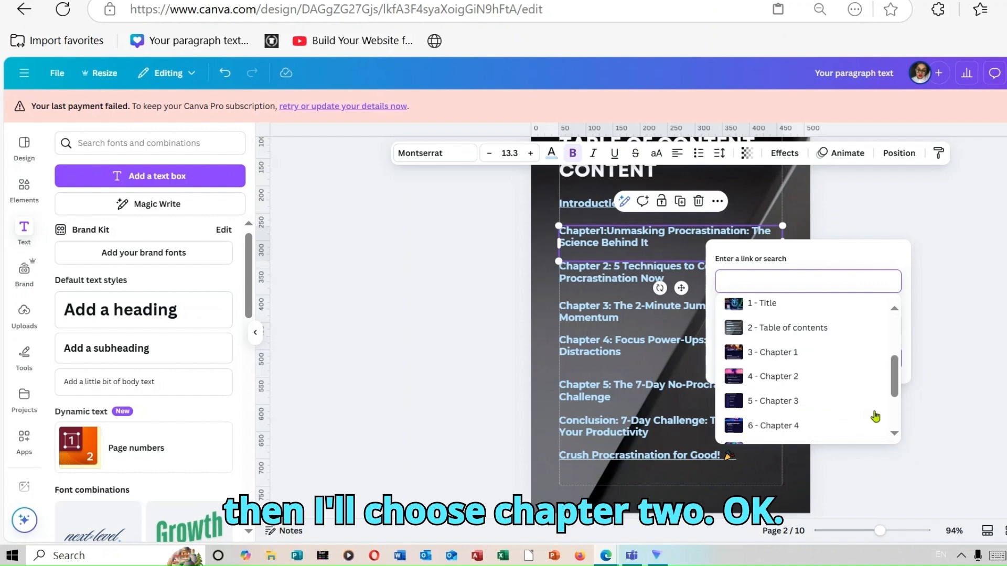
pyautogui.click(797, 377)
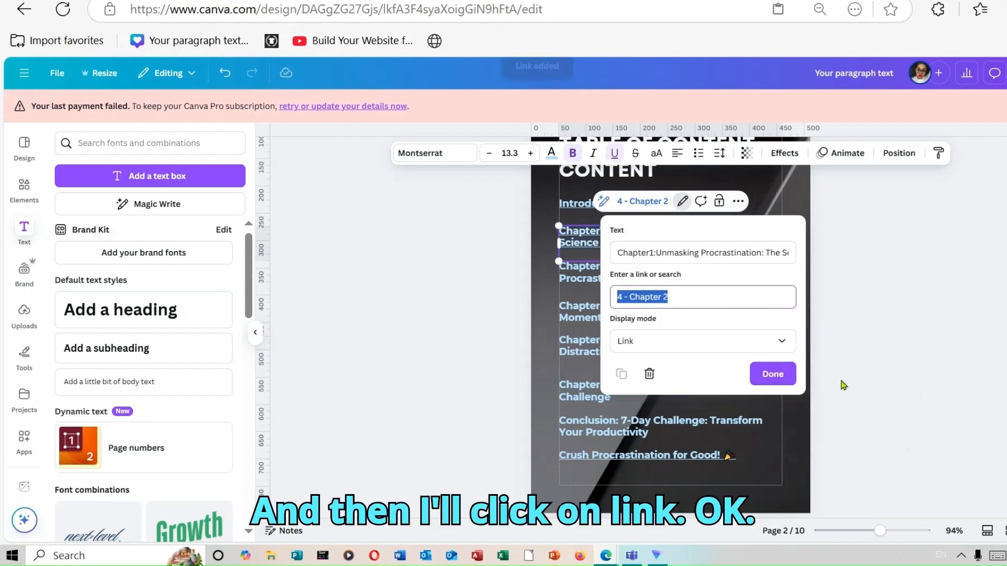
pyautogui.click(774, 376)
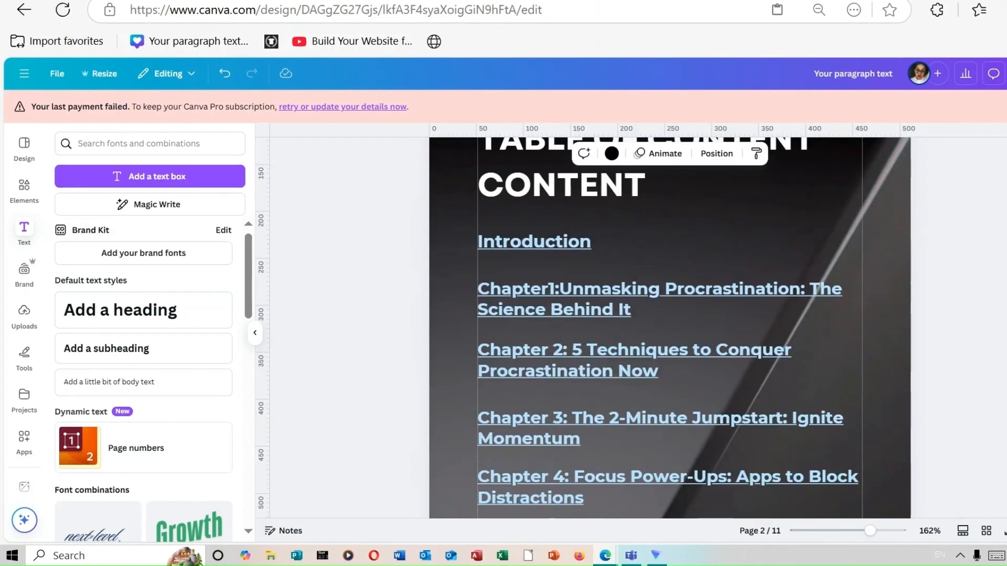
# Review the linked table of contents and delete the "Made with Gamma" badge from page 3.
pyautogui.scroll(3, 670, 327)
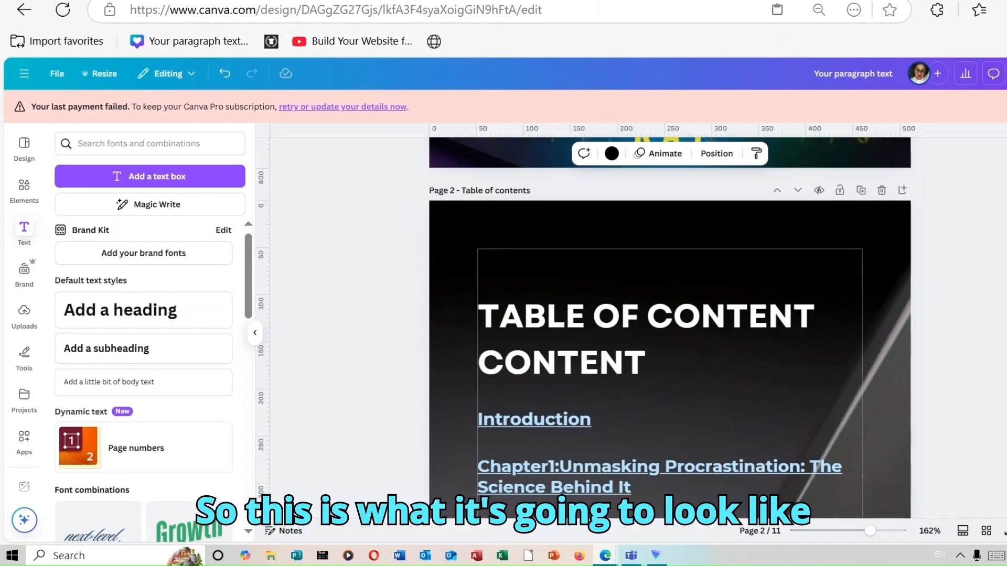
pyautogui.scroll(-3, 670, 328)
pyautogui.scroll(9, 670, 328)
pyautogui.scroll(-12, 670, 327)
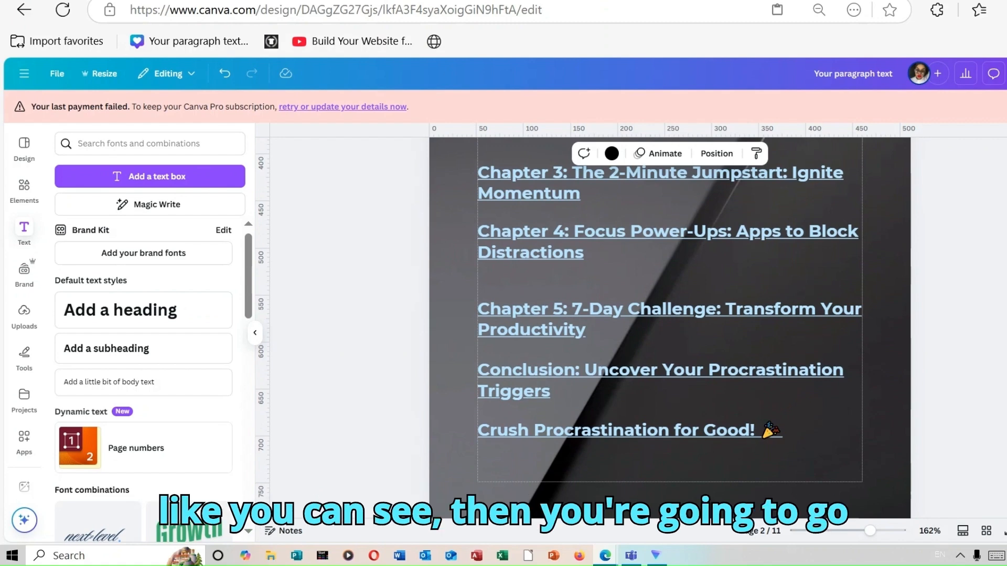
pyautogui.scroll(-6, 670, 328)
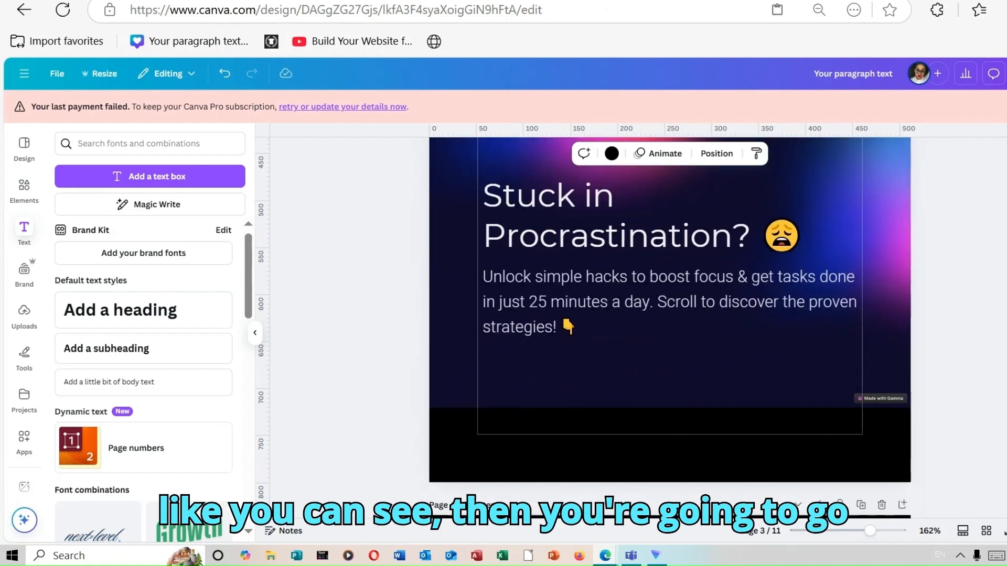
pyautogui.click(892, 397)
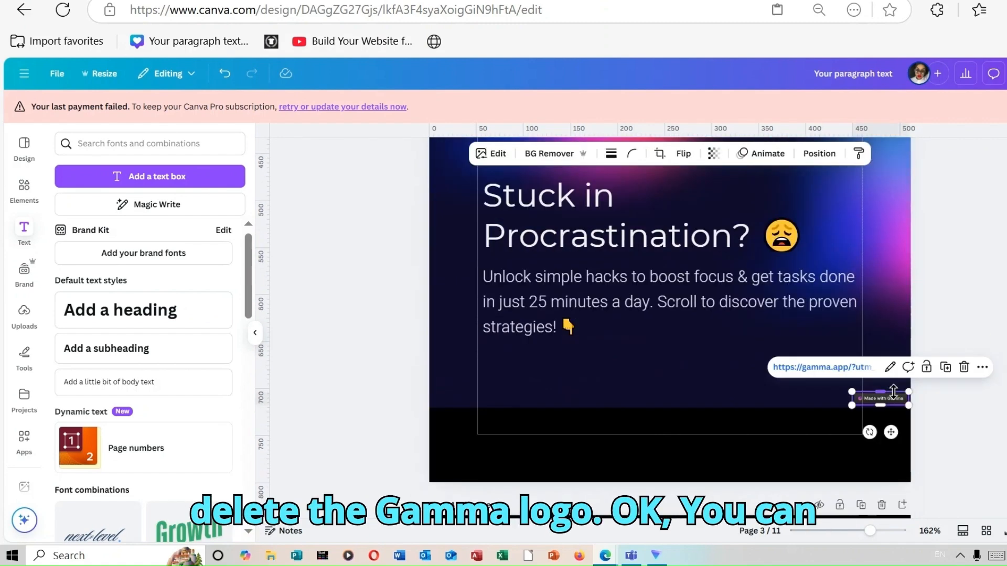
pyautogui.click(964, 367)
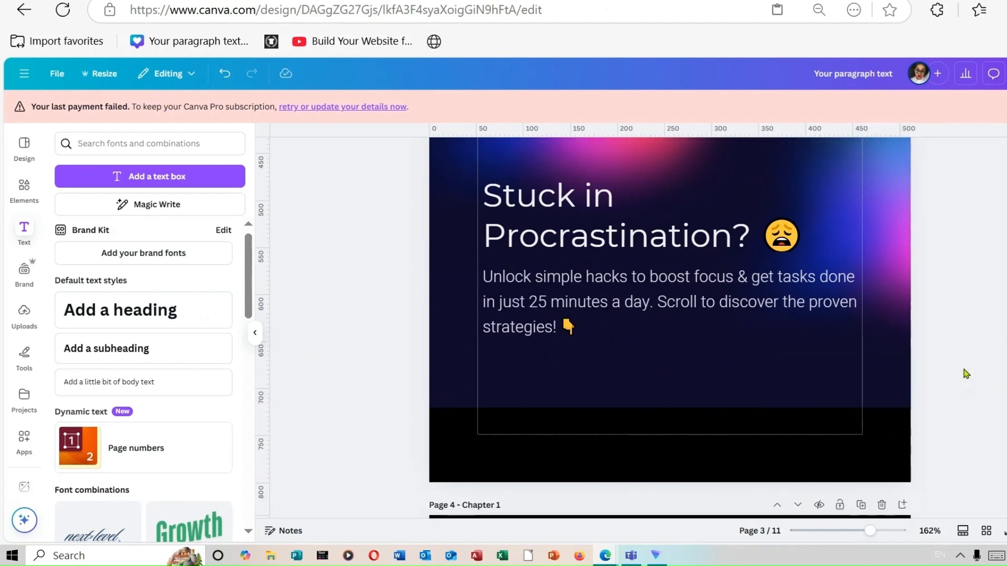
# Show all pages in grid view and download pages 1–11 of the design as a PDF Print file.
pyautogui.click(987, 532)
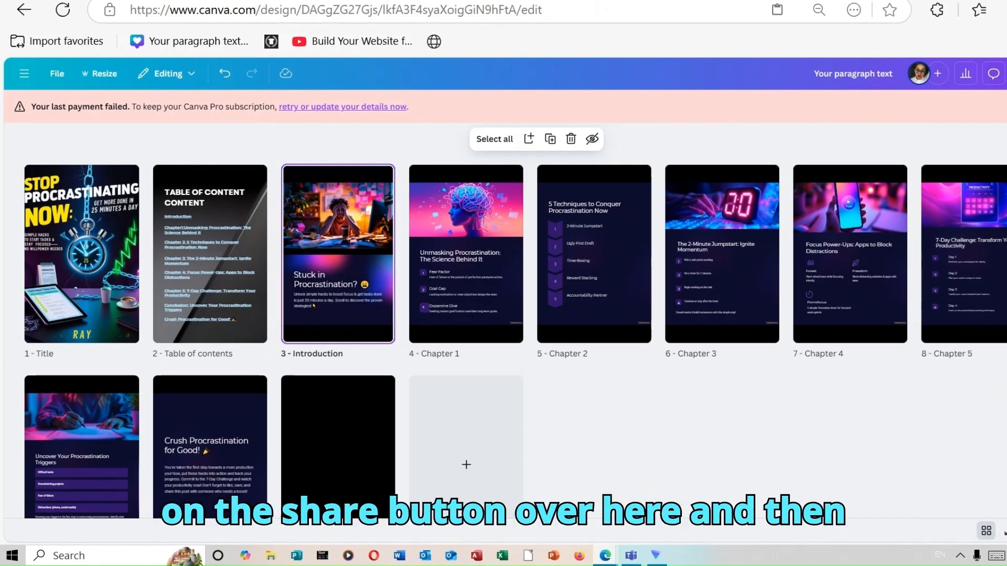
pyautogui.click(1006, 74)
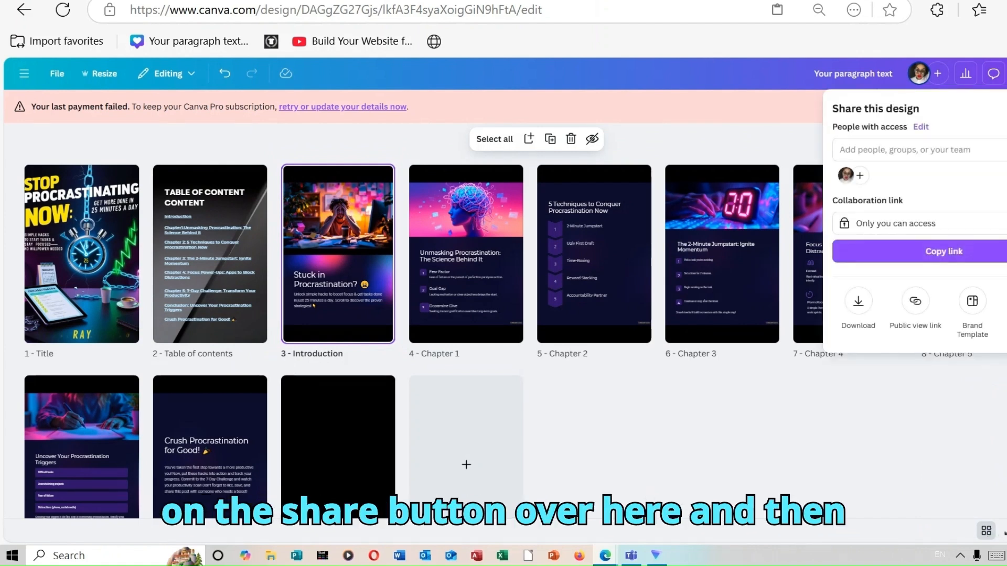
pyautogui.click(859, 300)
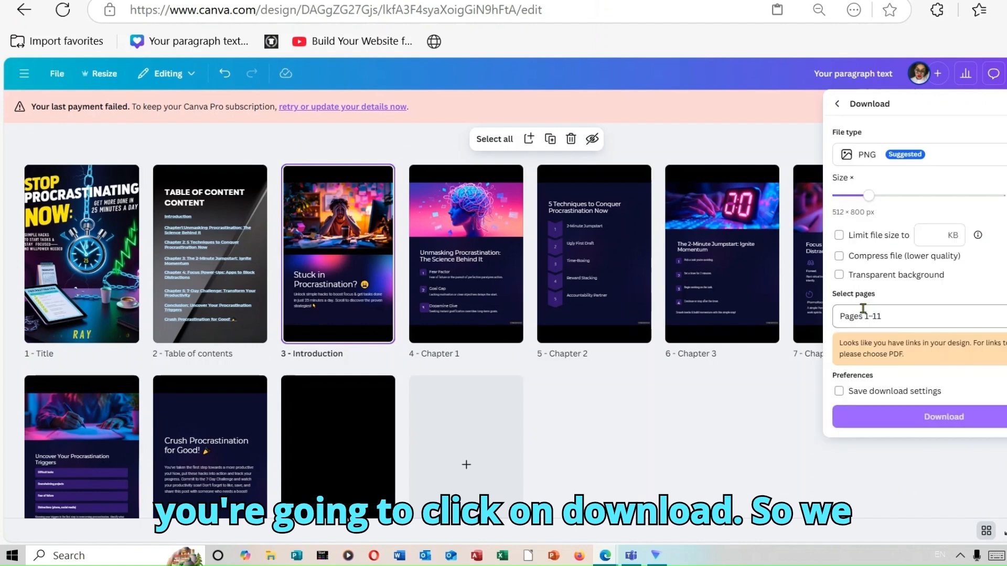
pyautogui.click(1002, 157)
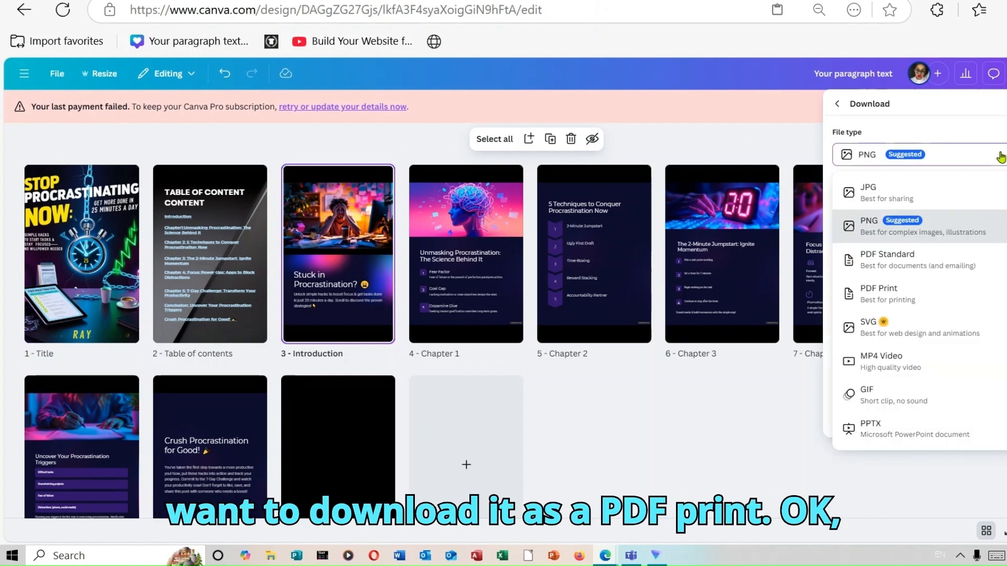
pyautogui.click(918, 290)
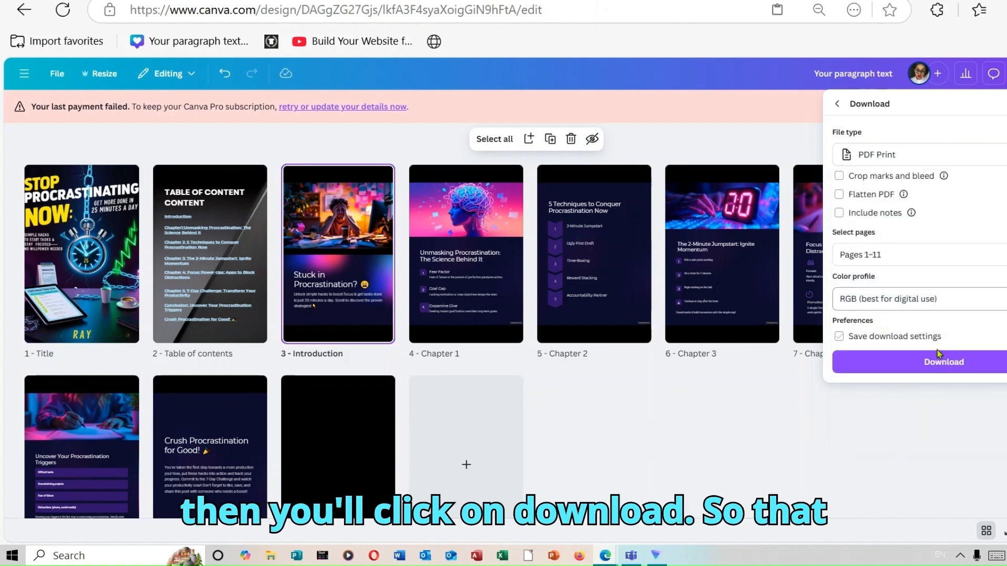
pyautogui.click(934, 363)
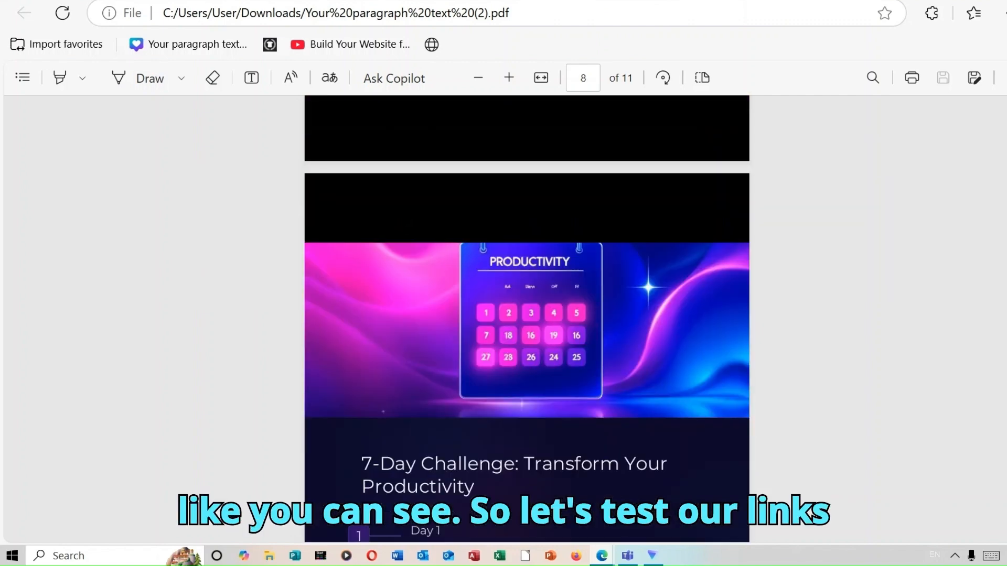
# Look through the downloaded PDF and test the "Chapter 2: 5 Techniques to Conquer Procrastination Now" link in its table of contents.
pyautogui.scroll(-5, 527, 319)
pyautogui.scroll(20, 526, 319)
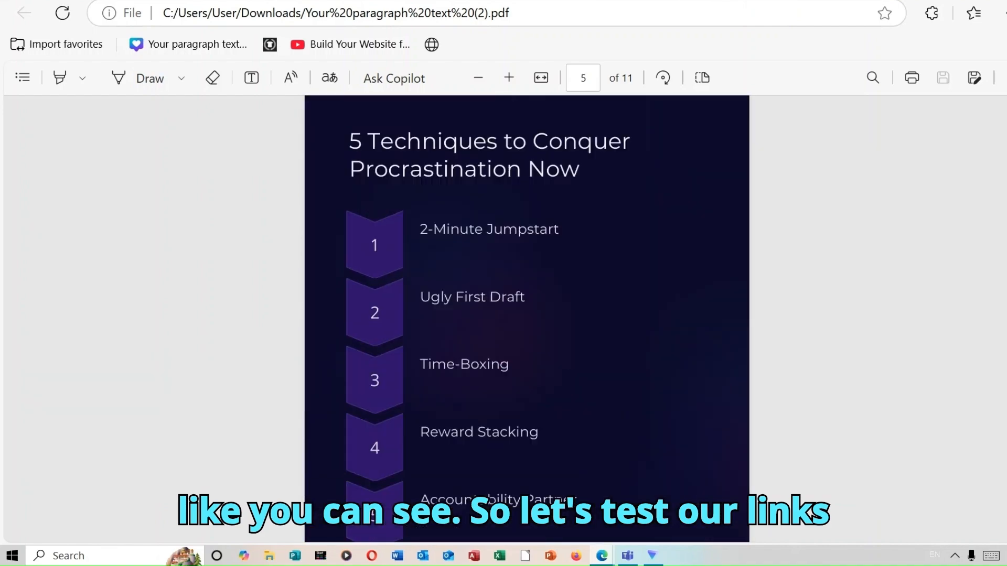
pyautogui.scroll(12, 527, 319)
pyautogui.scroll(-20, 526, 319)
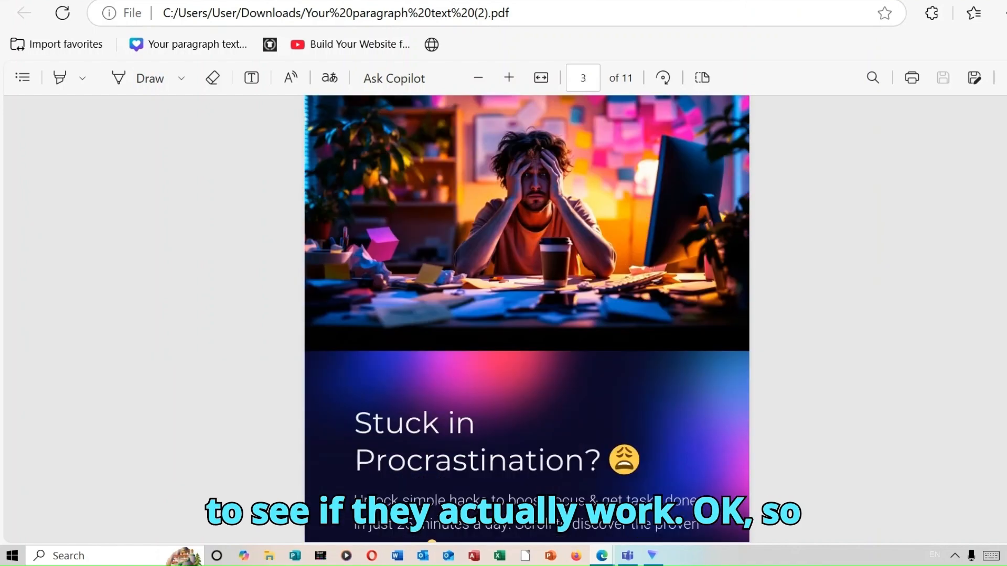
pyautogui.scroll(14, 526, 319)
pyautogui.scroll(2, 527, 319)
pyautogui.scroll(-3, 526, 318)
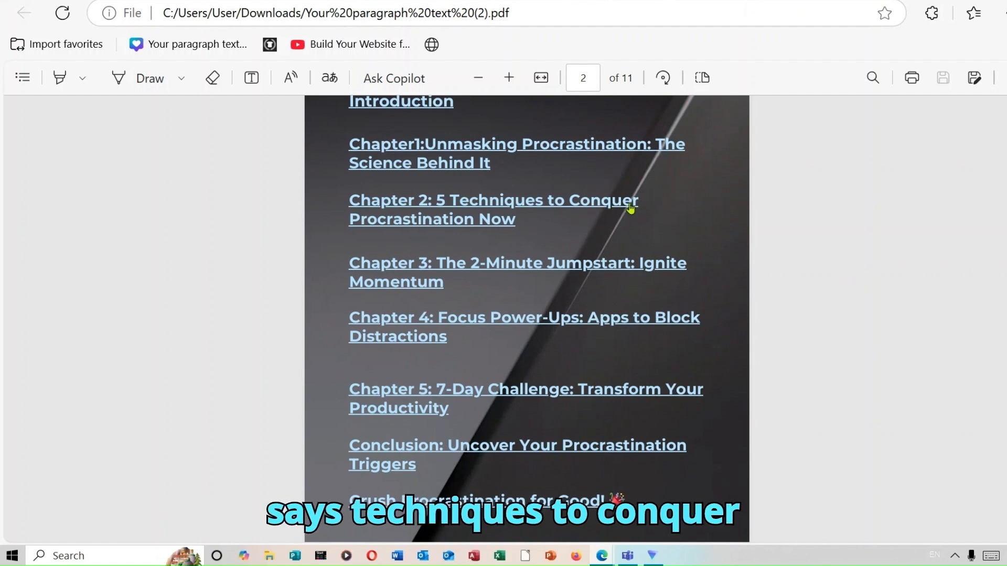
pyautogui.click(537, 209)
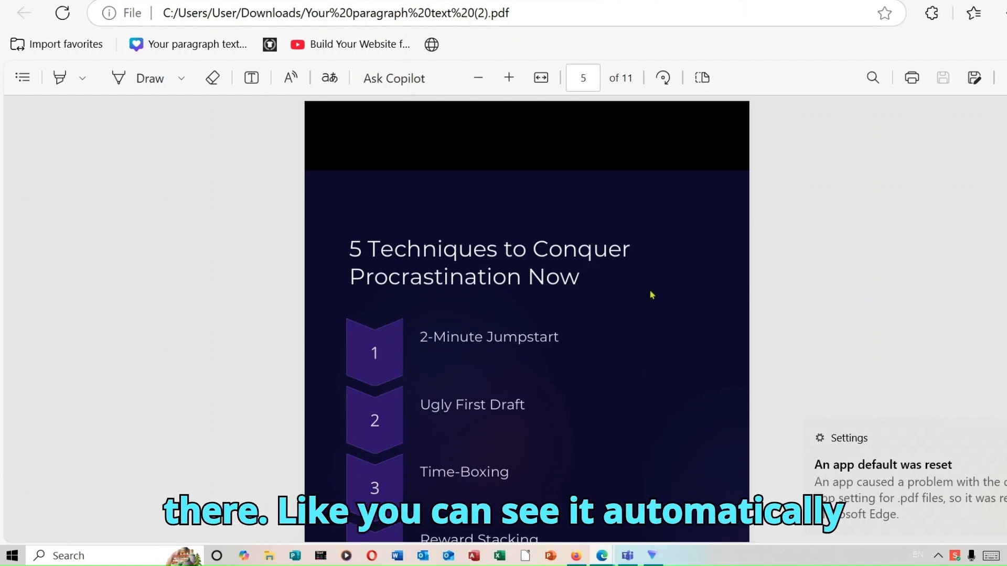
# Return to the PDF's table of contents and test the "Chapter 4: Focus Power-Ups: Apps to Block Distractions" link.
pyautogui.scroll(20, 527, 319)
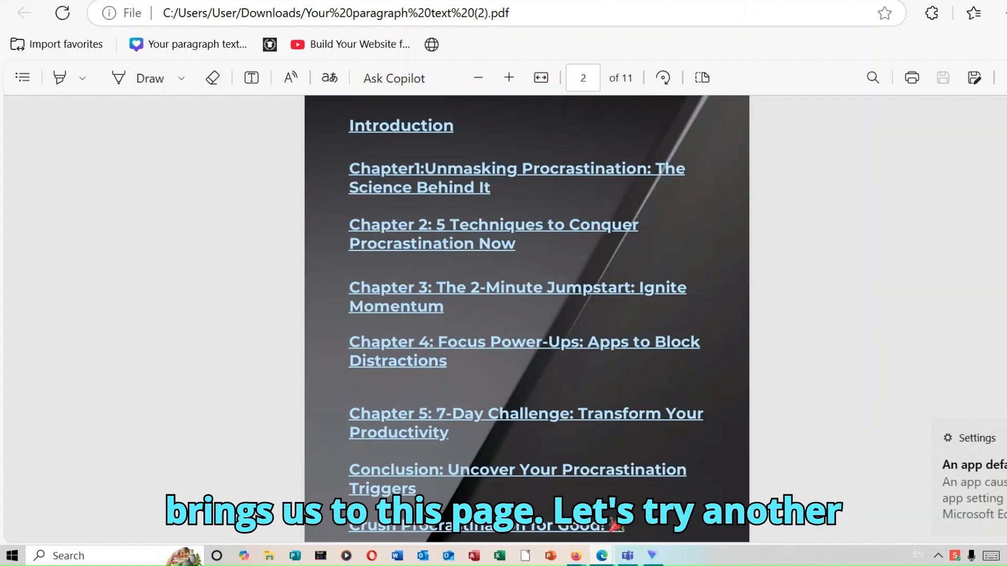
pyautogui.scroll(-5, 527, 319)
pyautogui.scroll(1, 527, 318)
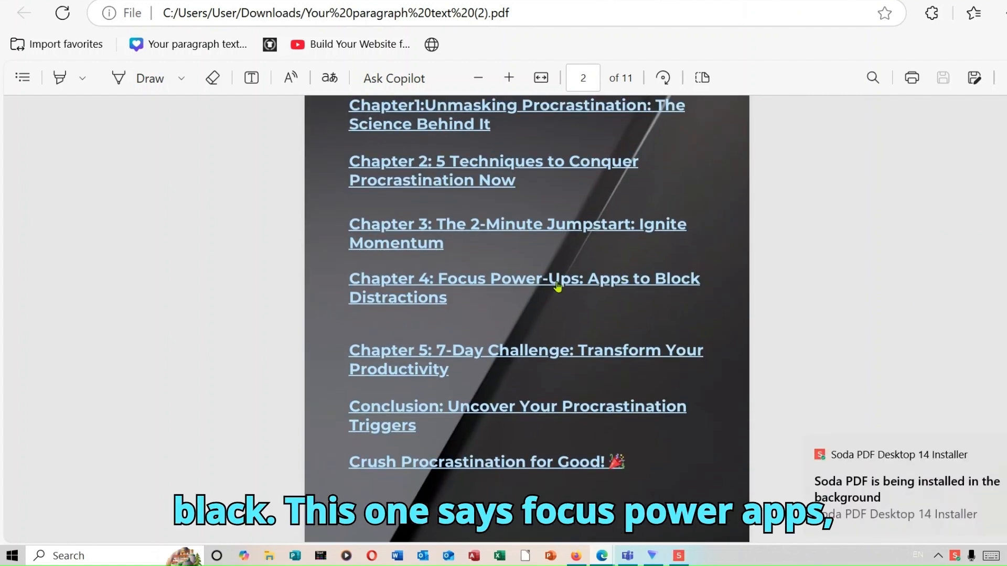
pyautogui.click(646, 278)
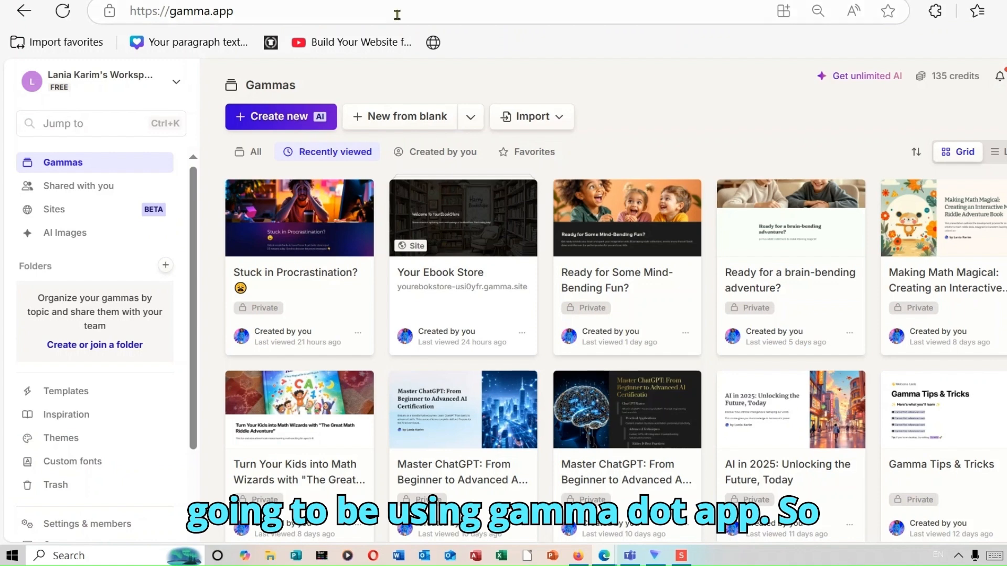
# In Gamma, start a new AI creation generated from a prompt, with Webpage as the output type.
pyautogui.click(286, 122)
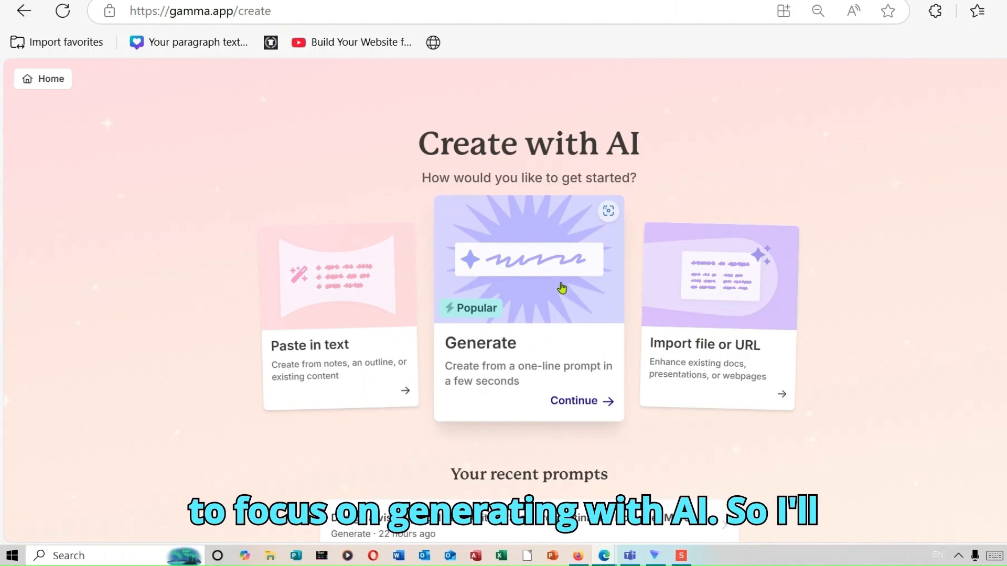
pyautogui.click(546, 313)
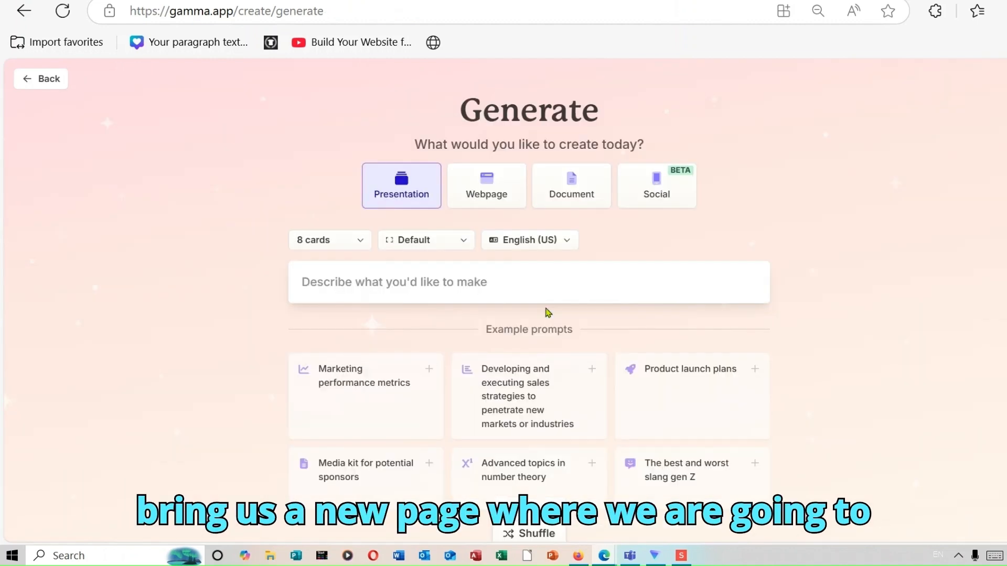
pyautogui.click(494, 183)
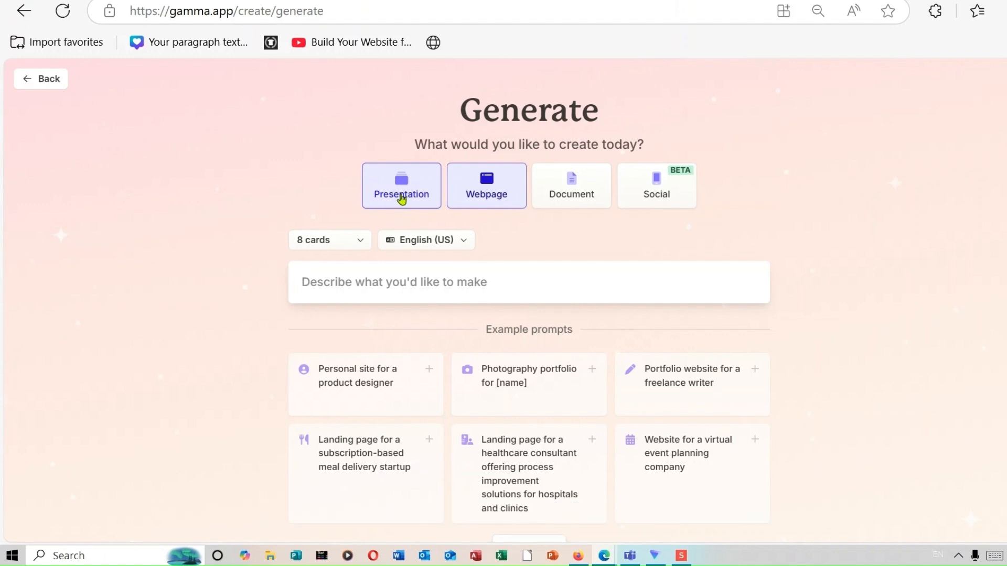
# Paste the prompt for a sleek "QuickFocus Books" website selling eBooks on productivity, personal growth and time management, and generate its outline.
pyautogui.click(361, 278)
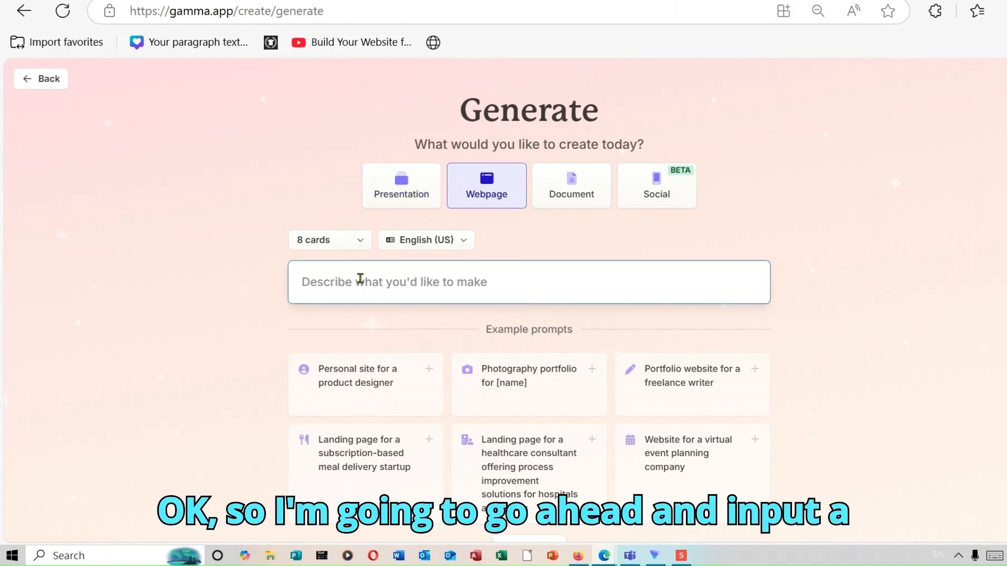
pyautogui.rightClick(360, 278)
pyautogui.click(439, 111)
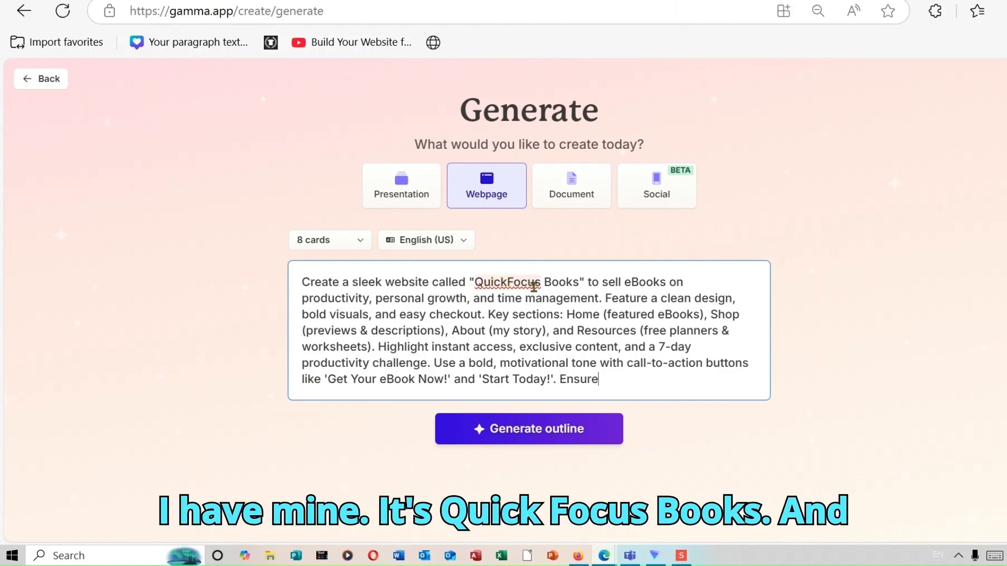
pyautogui.click(589, 429)
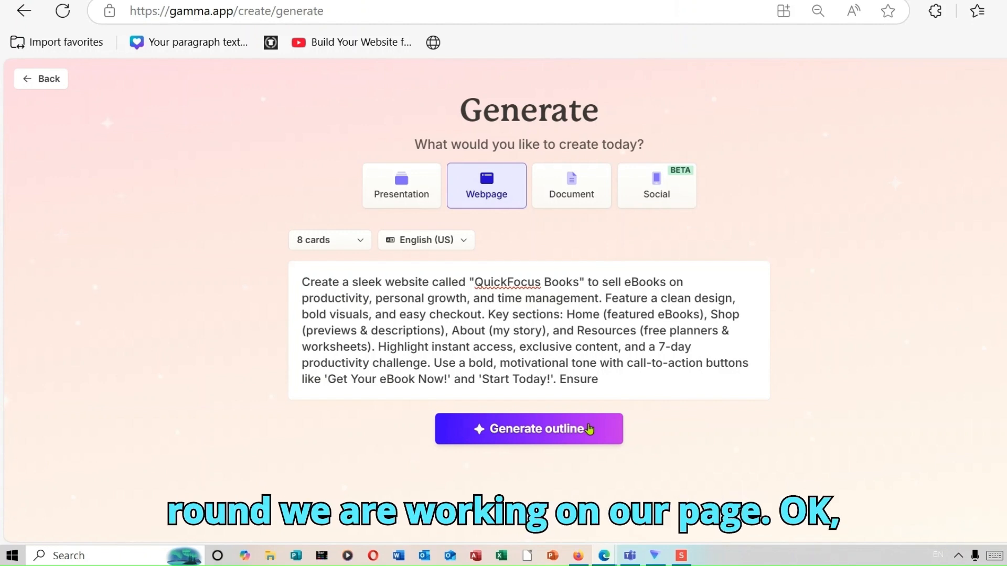
pyautogui.click(572, 432)
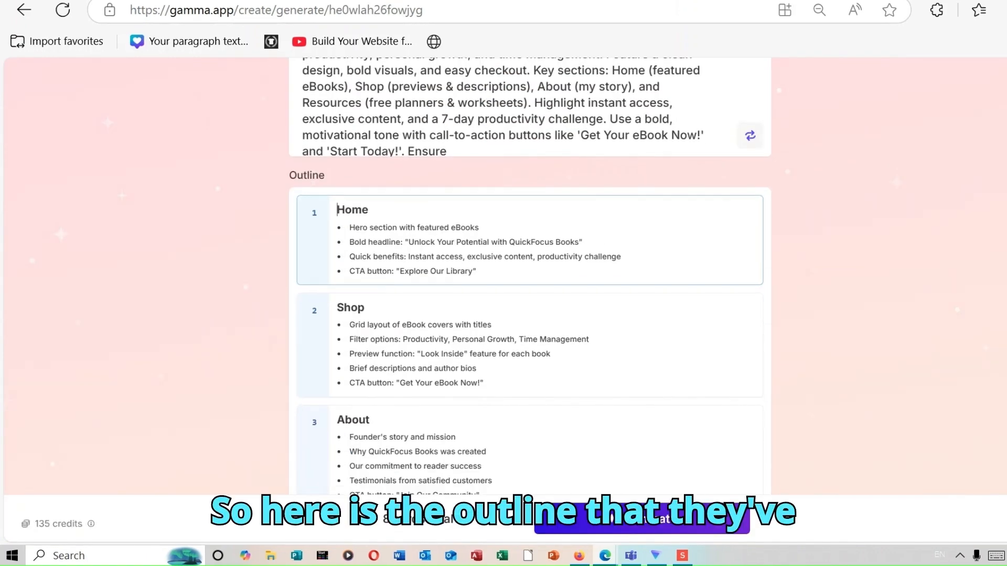
# Review the generated outline from Home to Stay Connected and open the full selection of themes.
pyautogui.scroll(-1, 529, 276)
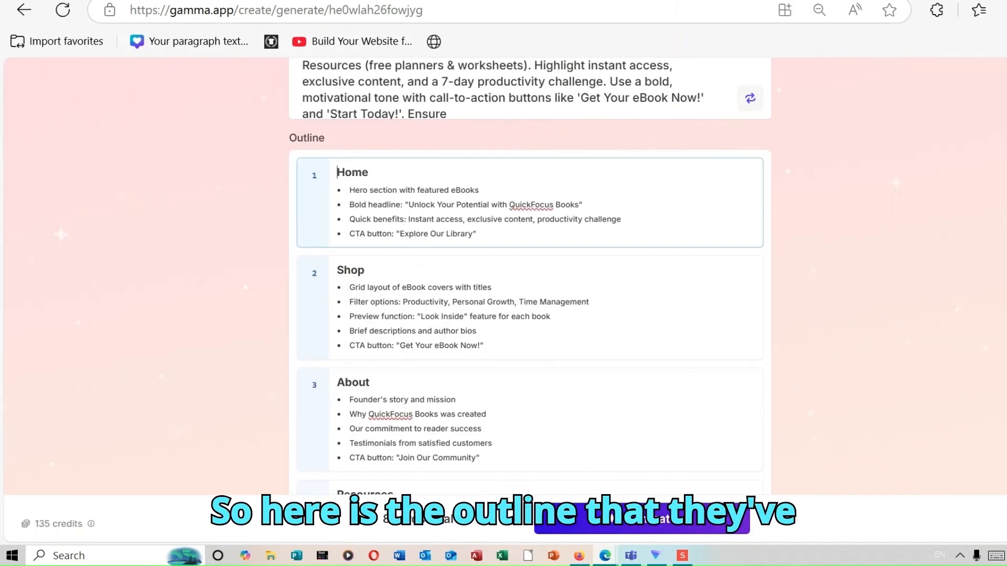
pyautogui.scroll(-10, 530, 276)
pyautogui.scroll(-10, 529, 276)
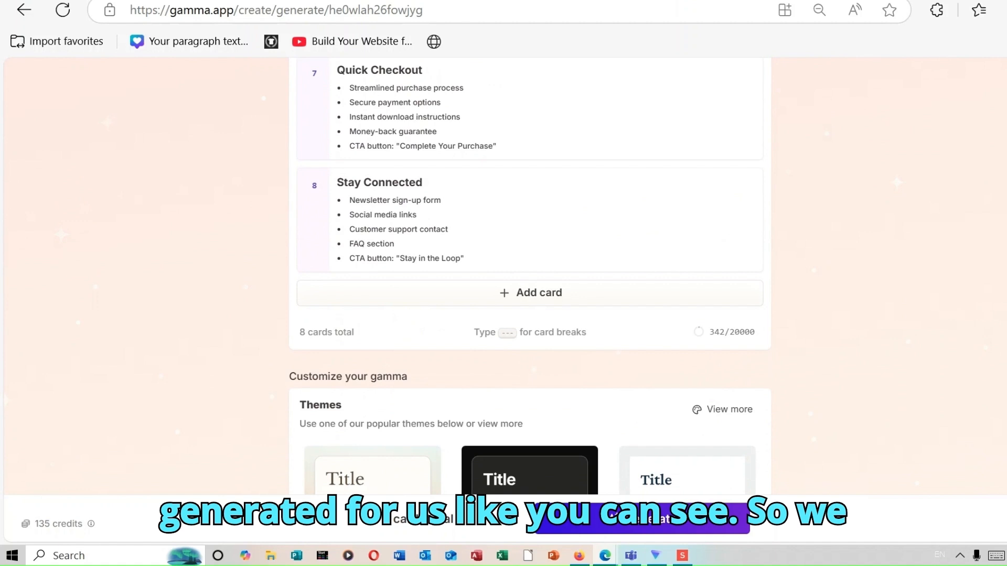
pyautogui.scroll(-1, 529, 276)
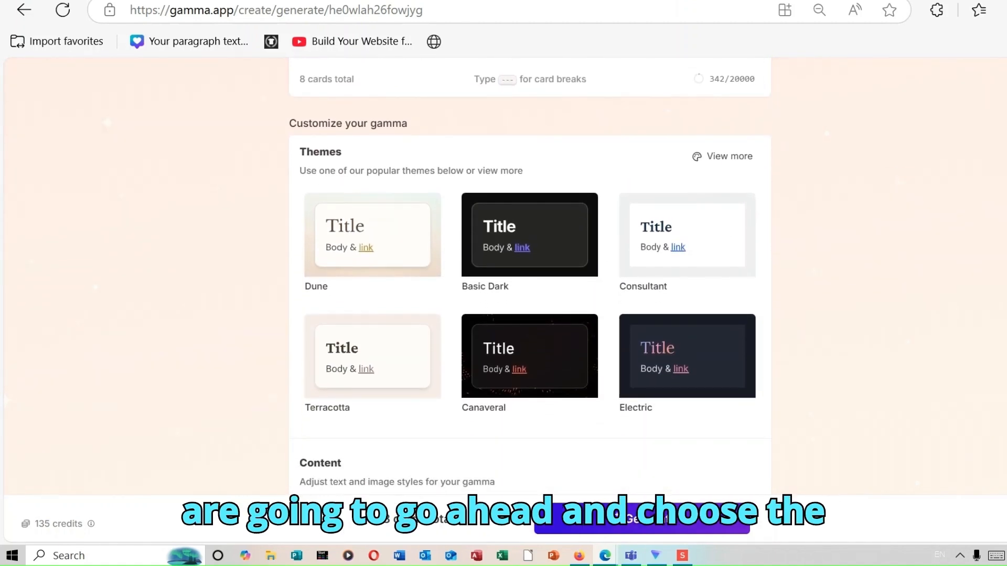
pyautogui.click(722, 156)
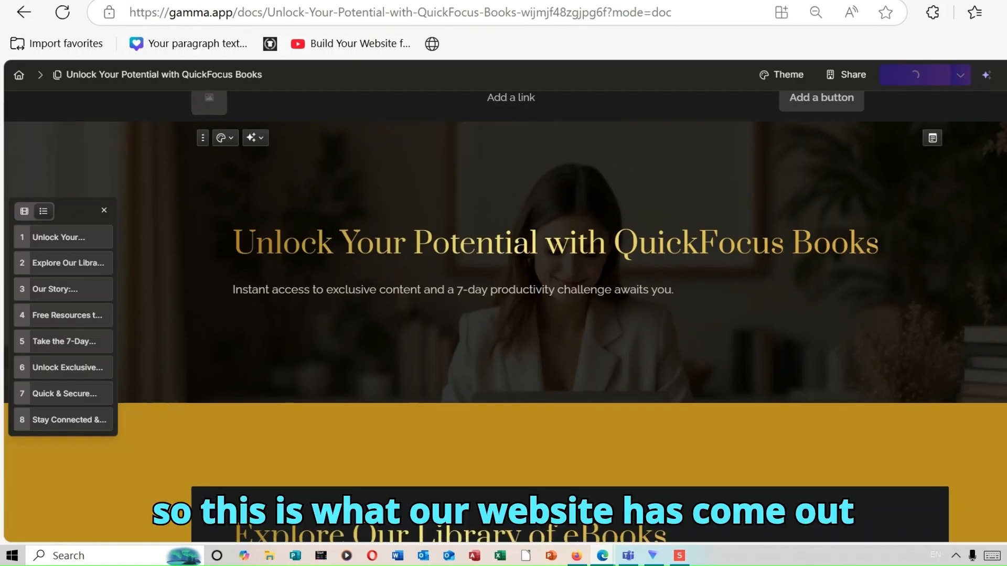
# Examine the content and design of the generated QuickFocus Books website from the hero section to the end of the page.
pyautogui.scroll(-6, 503, 315)
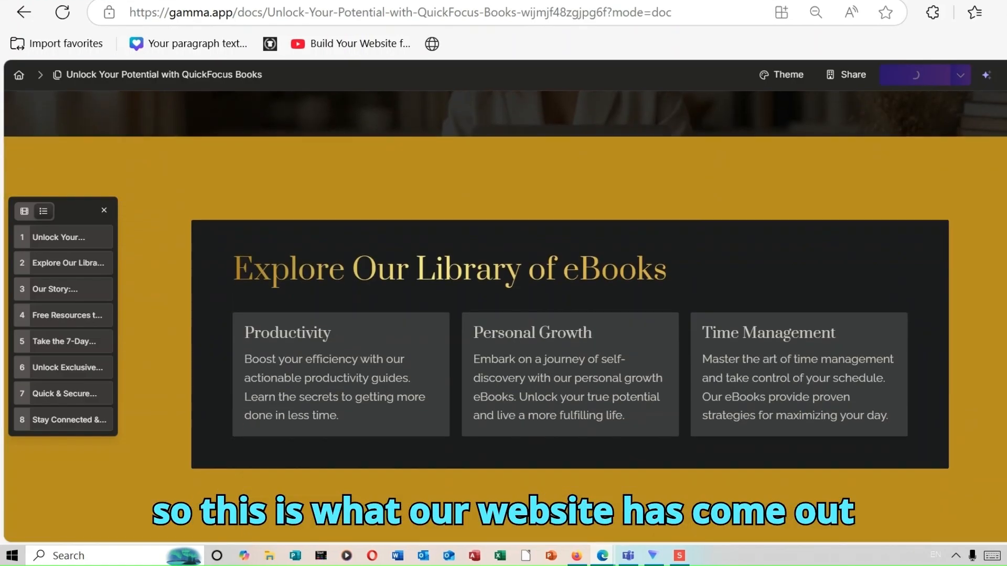
pyautogui.scroll(-15, 503, 315)
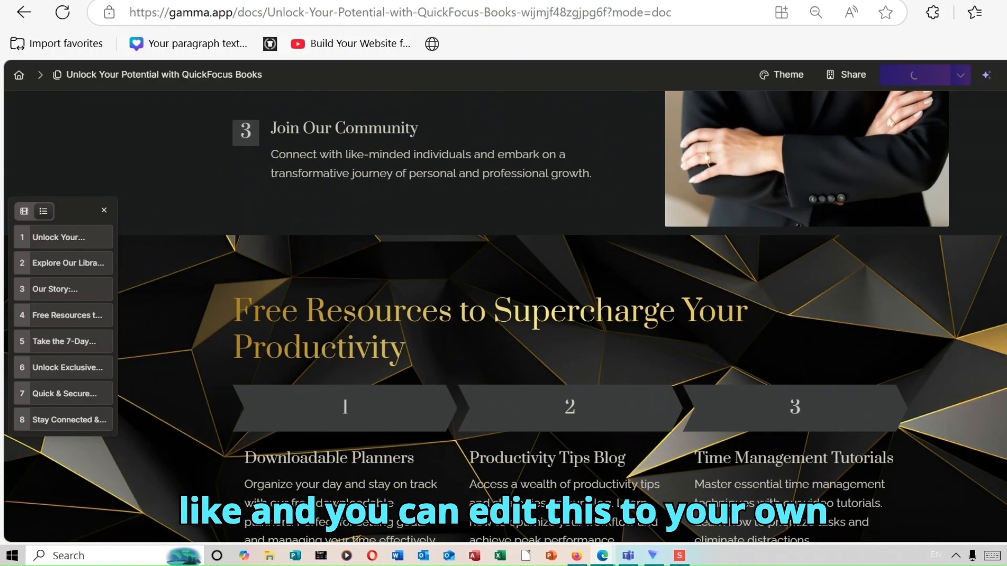
pyautogui.scroll(-15, 504, 315)
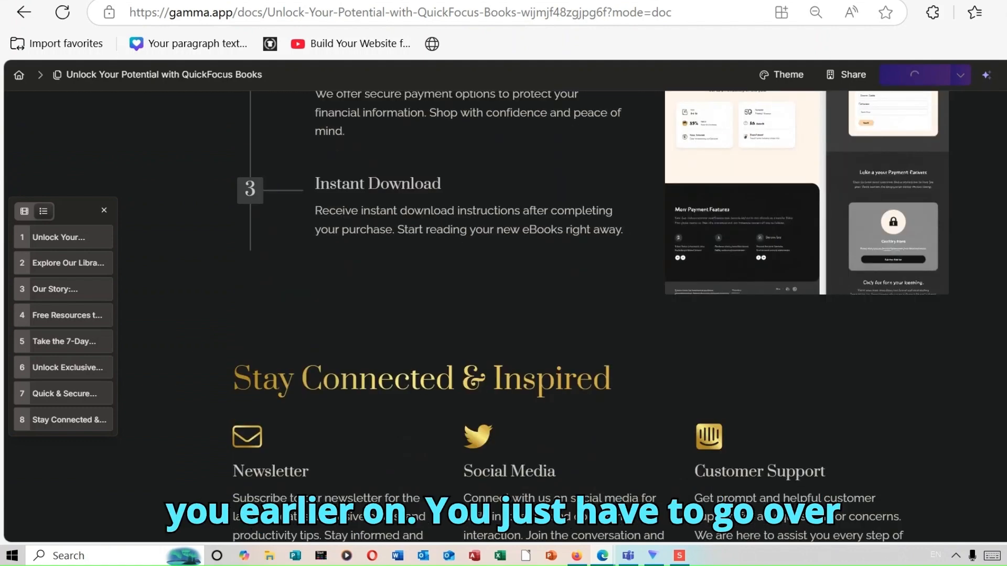
pyautogui.scroll(-8, 503, 315)
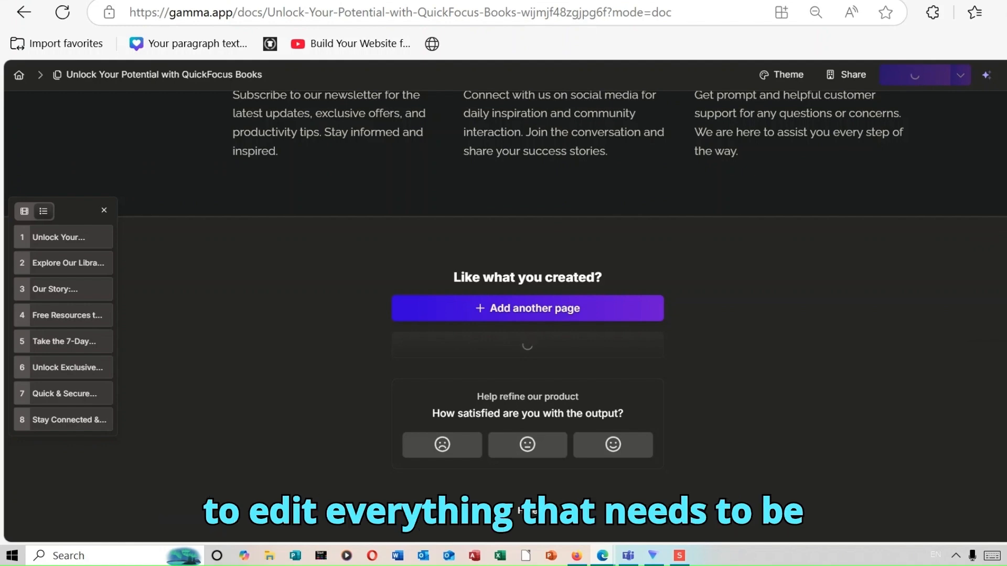
pyautogui.scroll(15, 535, 511)
pyautogui.scroll(10, 536, 306)
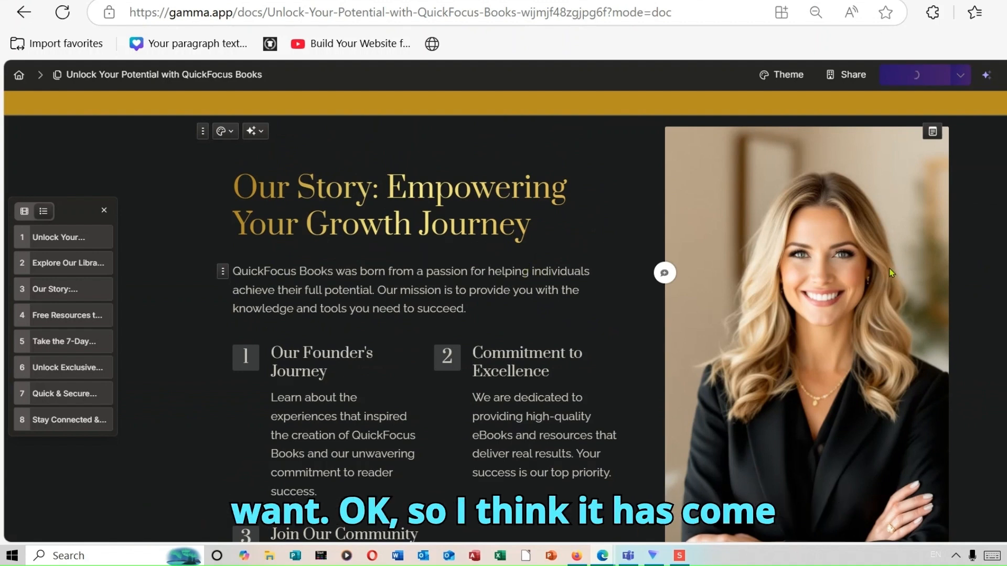
pyautogui.scroll(15, 505, 317)
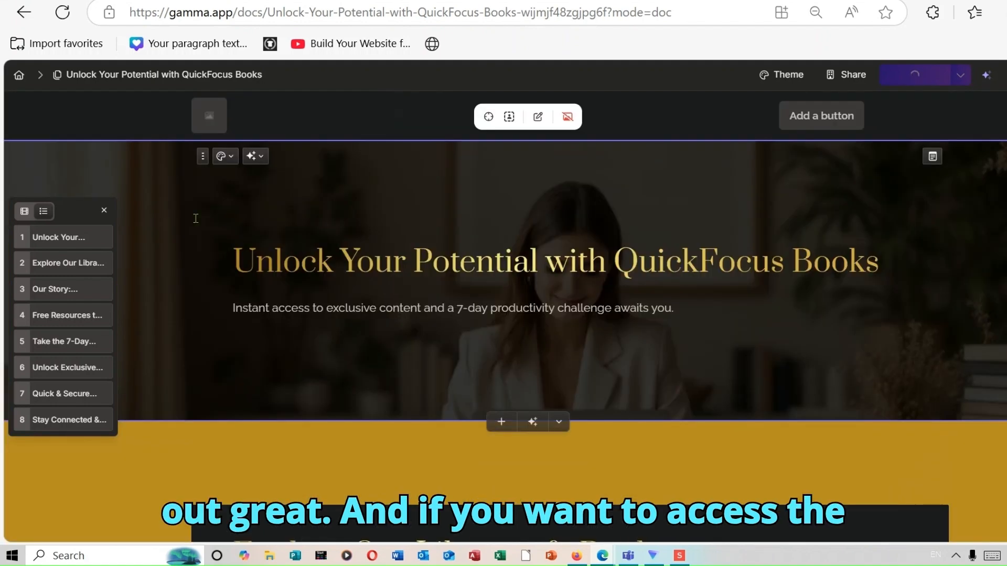
# Jump through website cards 2 to 5, from "Explore Our Library of eBooks" to "Take the 7-Day Productivity Challenge".
pyautogui.click(90, 264)
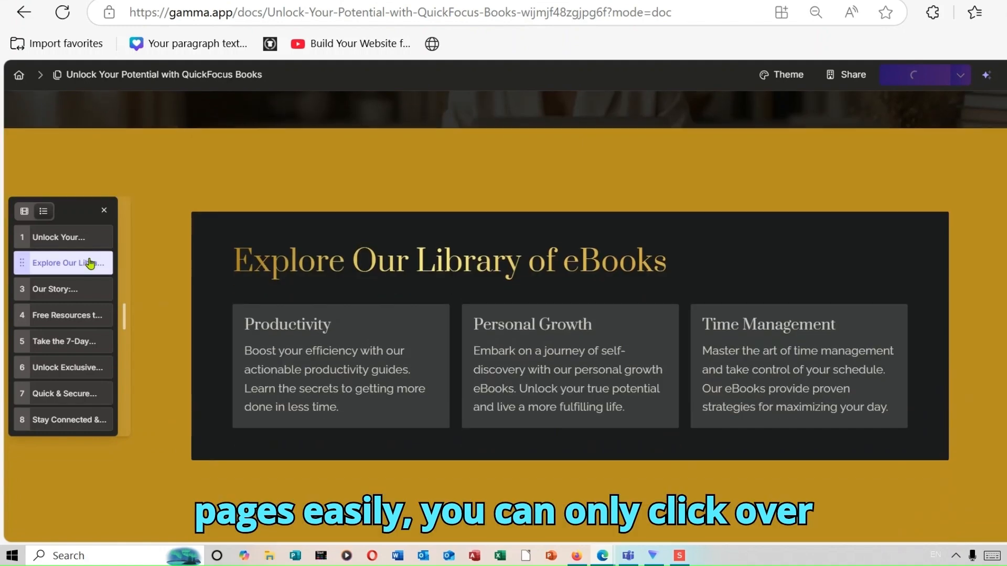
pyautogui.click(80, 293)
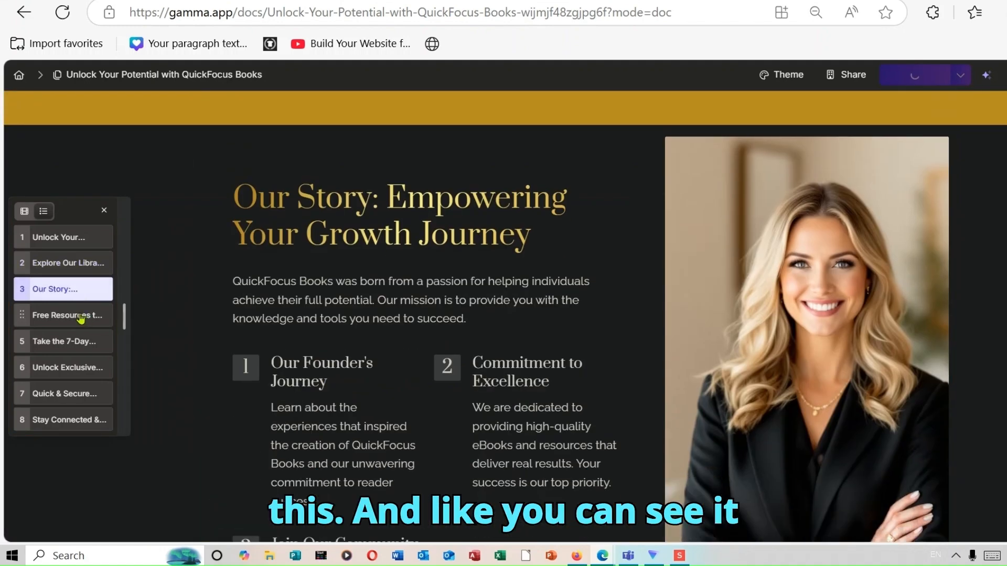
pyautogui.click(81, 317)
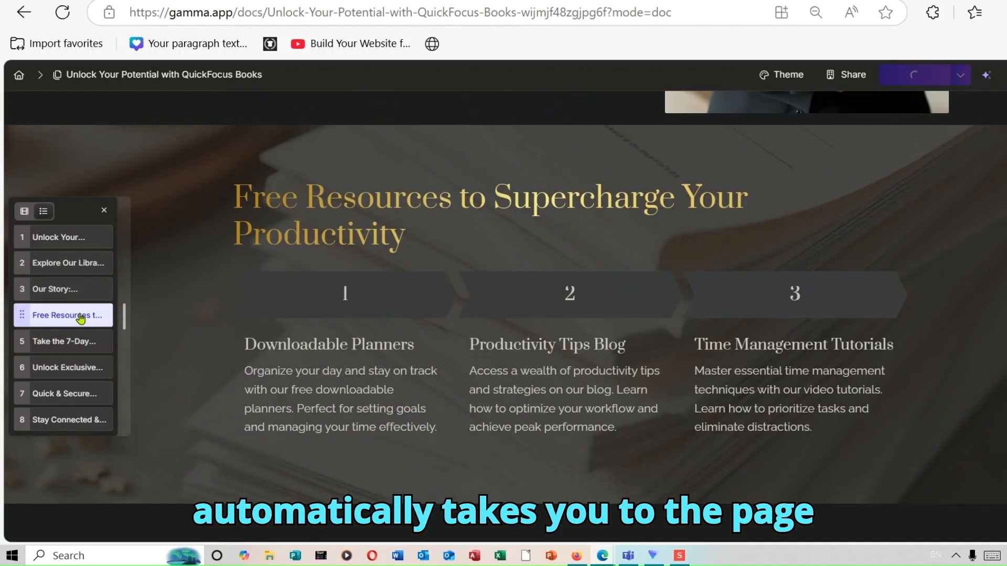
pyautogui.click(81, 342)
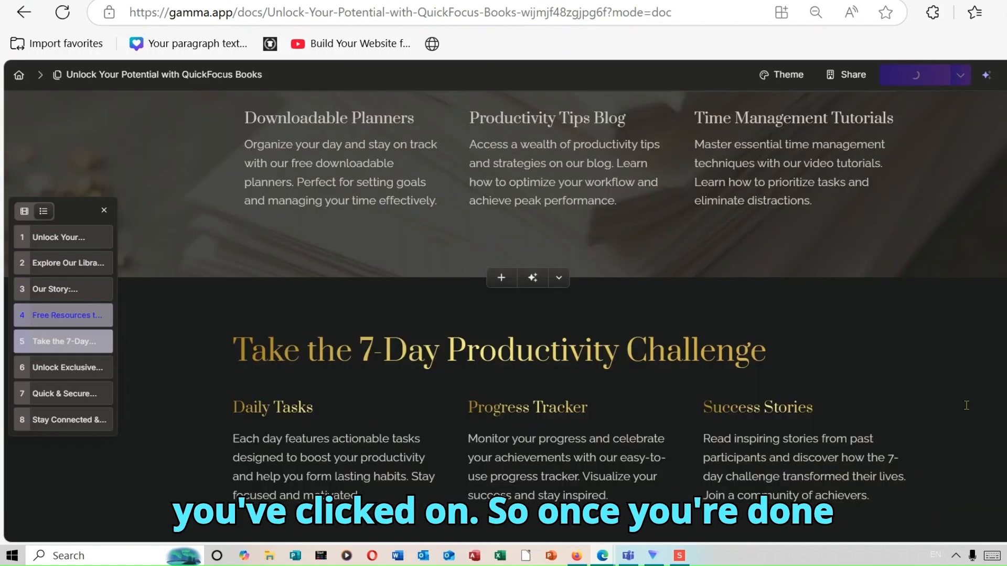